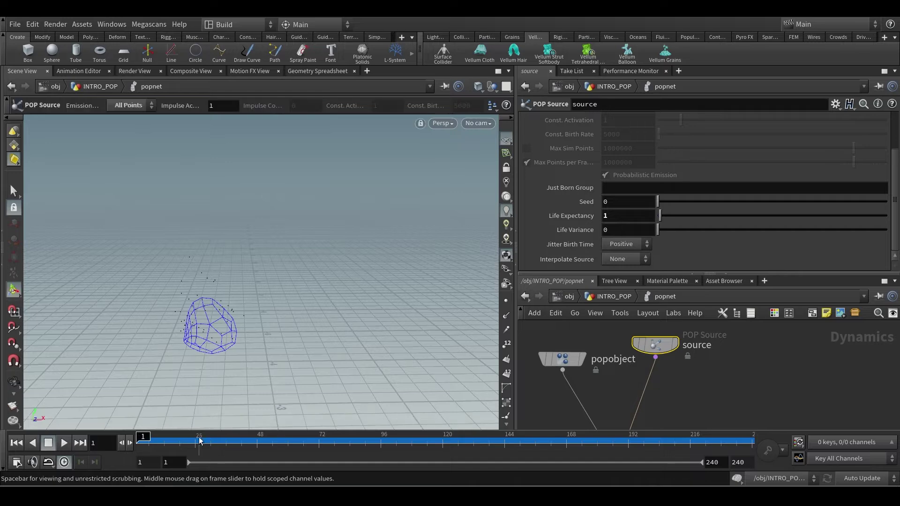
Step: Check the particles at frame 24, then play the simulation from frame 1 and return to the start
{"action": "left_click", "coordinate": [196, 453]}
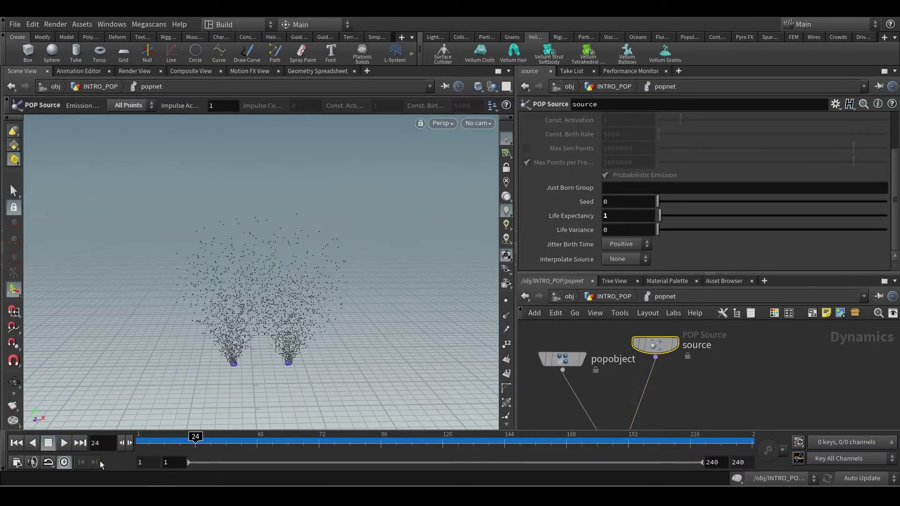
{"action": "left_click", "coordinate": [17, 442]}
{"action": "left_click", "coordinate": [63, 443]}
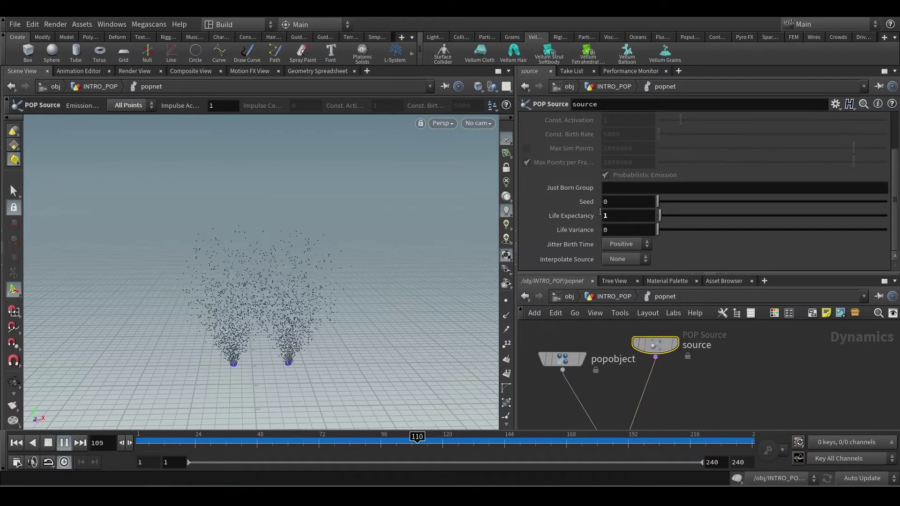
{"action": "left_click", "coordinate": [17, 444]}
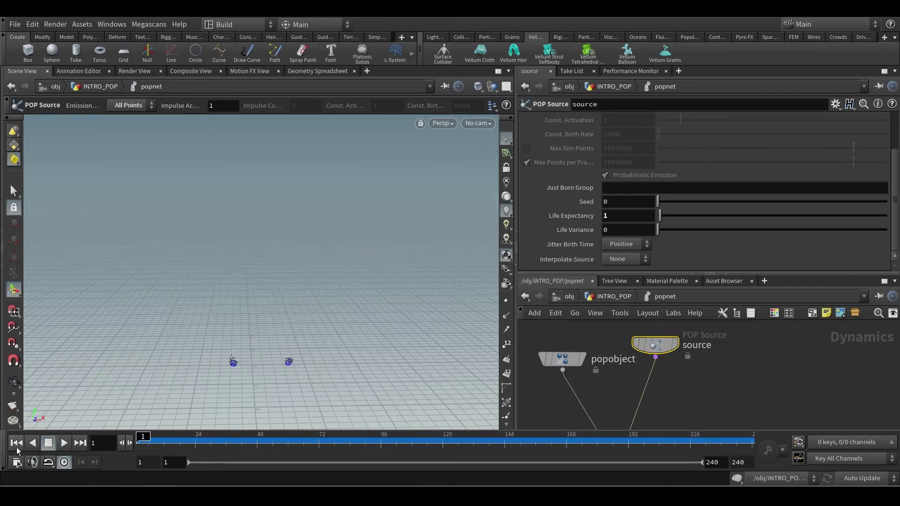
Step: Set the POP Source's Life Expectancy to 2
{"action": "key", "text": "BackSpace"}
{"action": "type", "text": "2"}
{"action": "key", "text": "Return"}
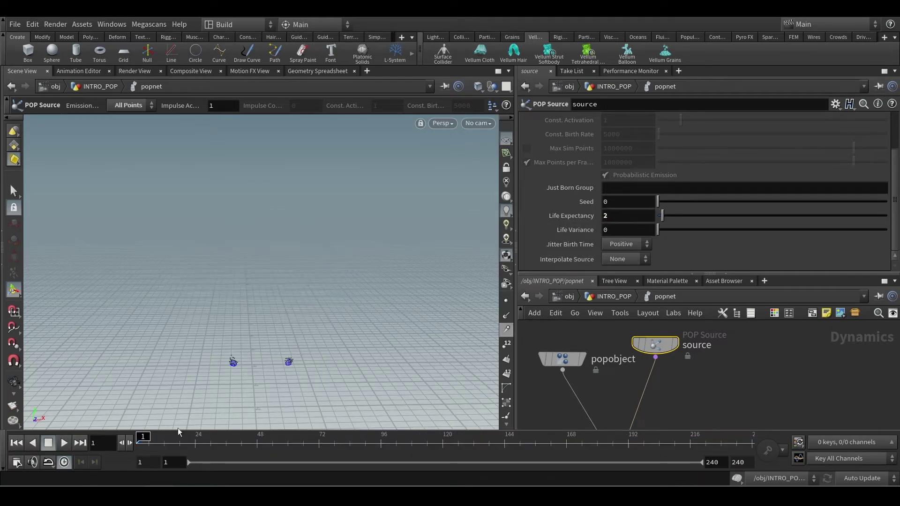
Step: Play the simulation with the longer lifetime and examine the particle spread at frame 48
{"action": "left_click", "coordinate": [63, 444]}
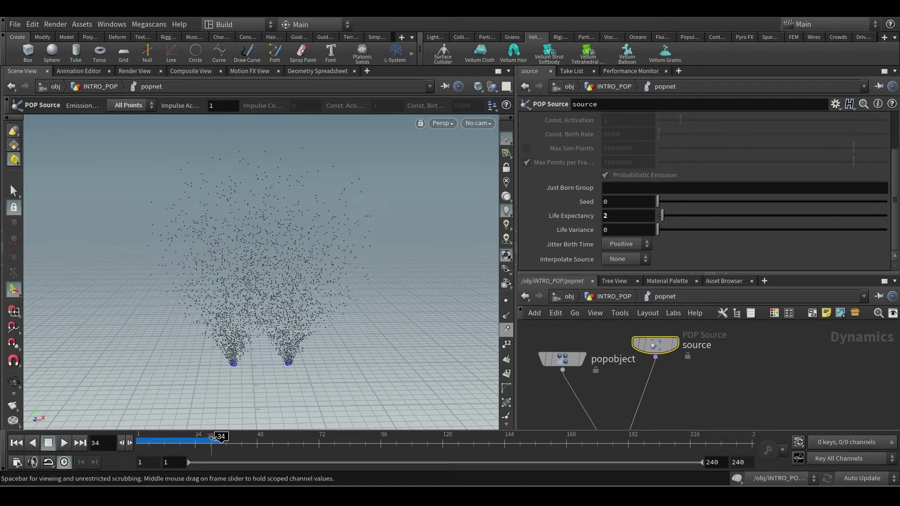
{"action": "left_click", "coordinate": [64, 444]}
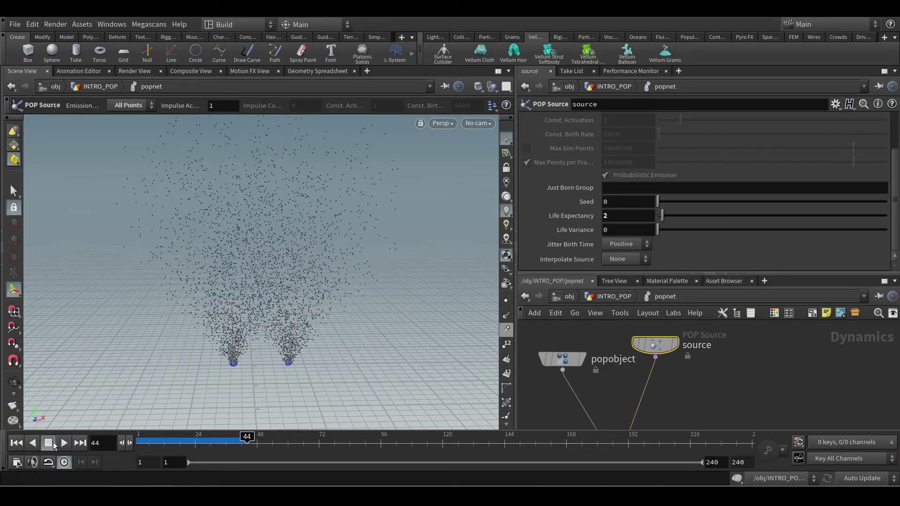
{"action": "left_click", "coordinate": [64, 443]}
{"action": "left_click_drag", "start_coordinate": [265, 438], "coordinate": [257, 438]}
{"action": "key", "text": "Escape"}
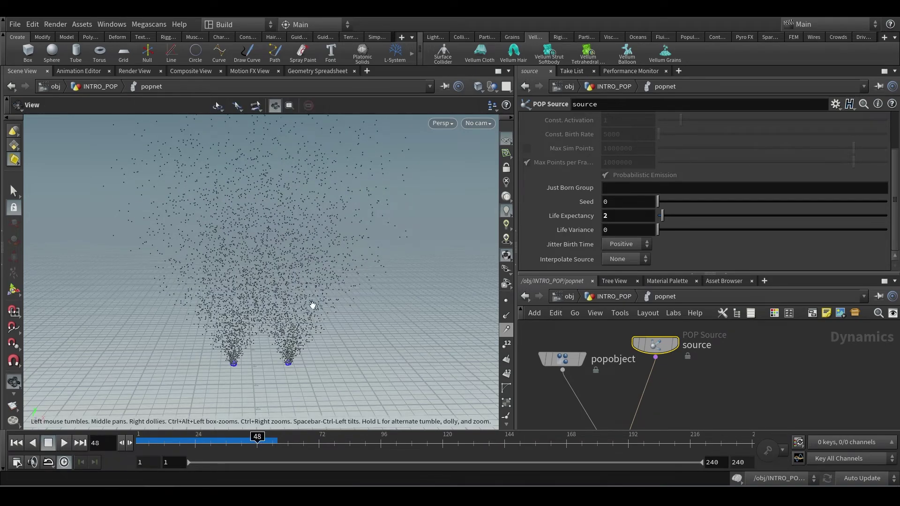
{"action": "left_click_drag", "start_coordinate": [311, 305], "coordinate": [295, 266]}
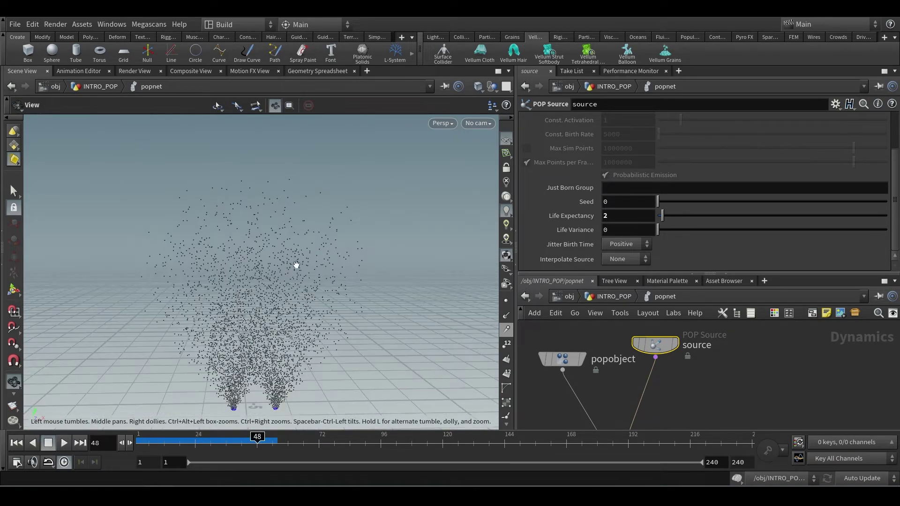
{"action": "key", "text": "Return"}
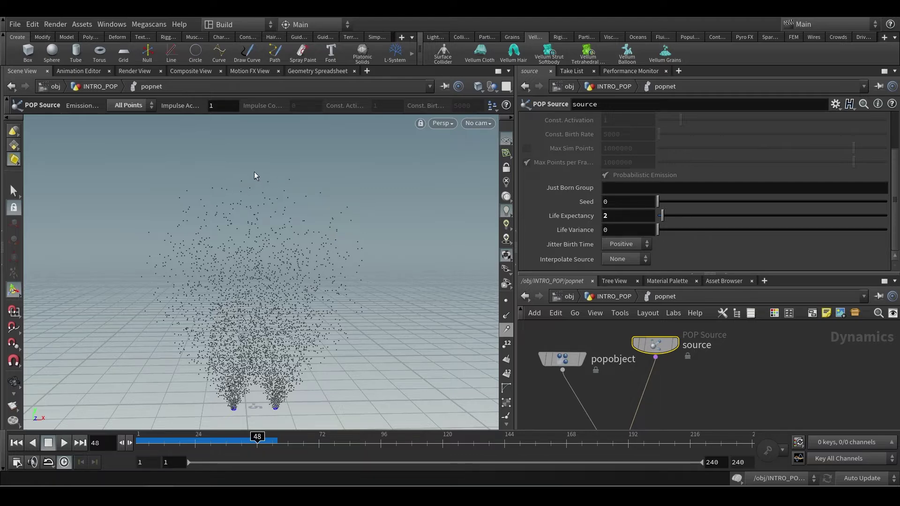
Step: Replay the particle simulation from the first frame and return to frame 1
{"action": "left_click", "coordinate": [16, 443]}
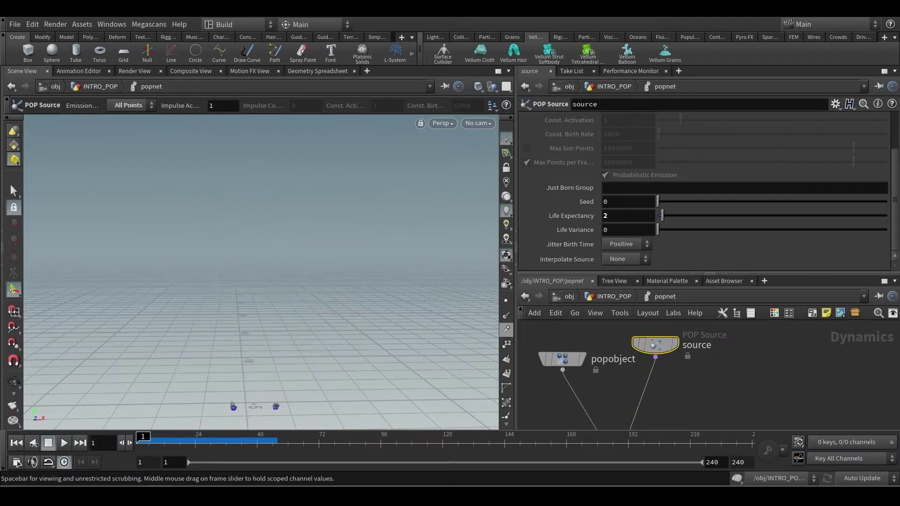
{"action": "left_click", "coordinate": [60, 448]}
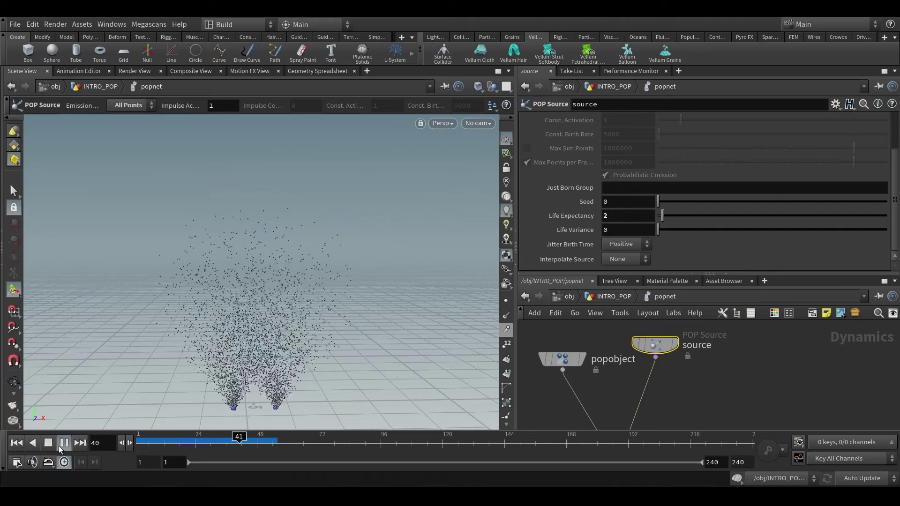
{"action": "left_click", "coordinate": [16, 447]}
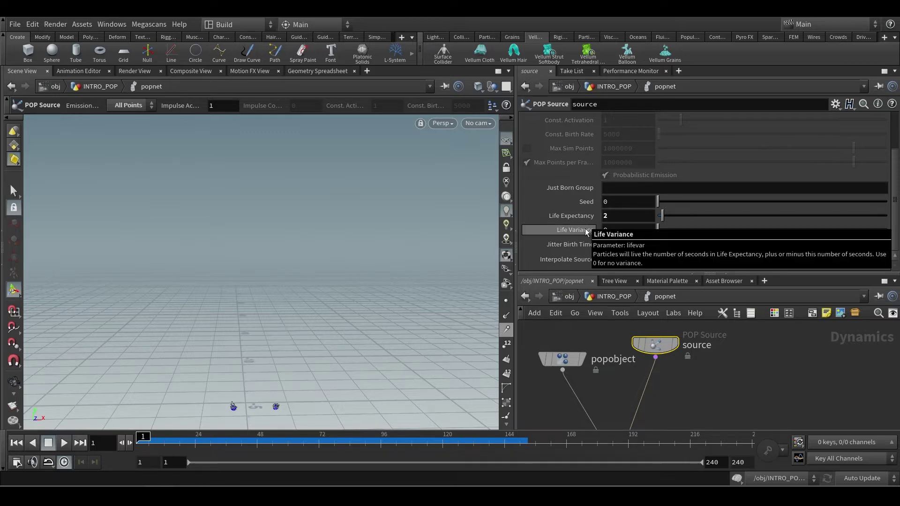
Step: Set the POP Source's Life Expectancy to 1 and its Life Variance to 0.5
{"action": "double_click", "coordinate": [606, 216]}
{"action": "type", "text": "1"}
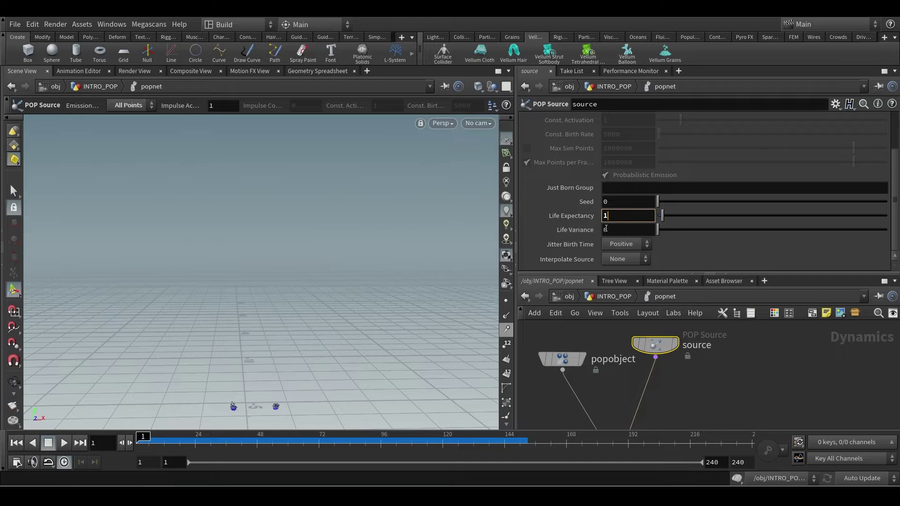
{"action": "key", "text": "Return"}
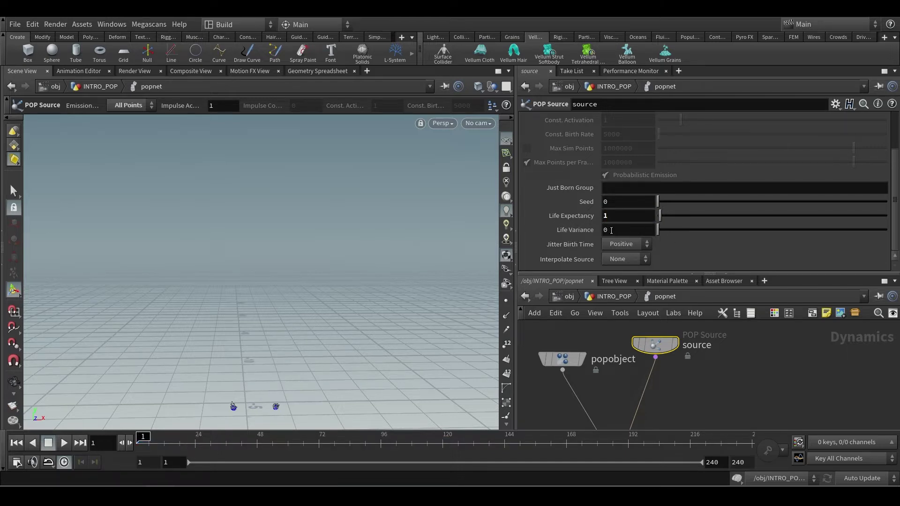
{"action": "type", "text": ".5"}
{"action": "key", "text": "Return"}
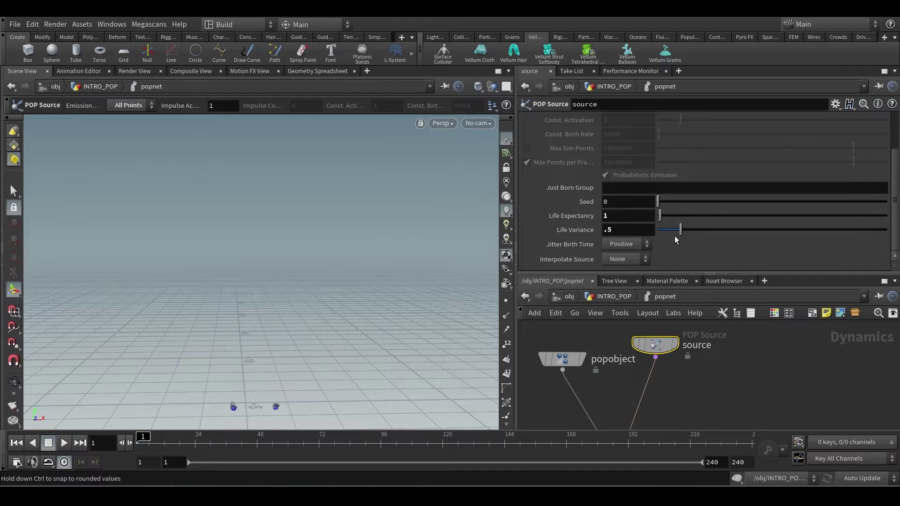
Step: Play the simulation to examine the varied particle lifetimes, then stop it and return to frame 1
{"action": "key", "text": "Escape"}
{"action": "key", "text": "Up"}
{"action": "key", "text": "Return"}
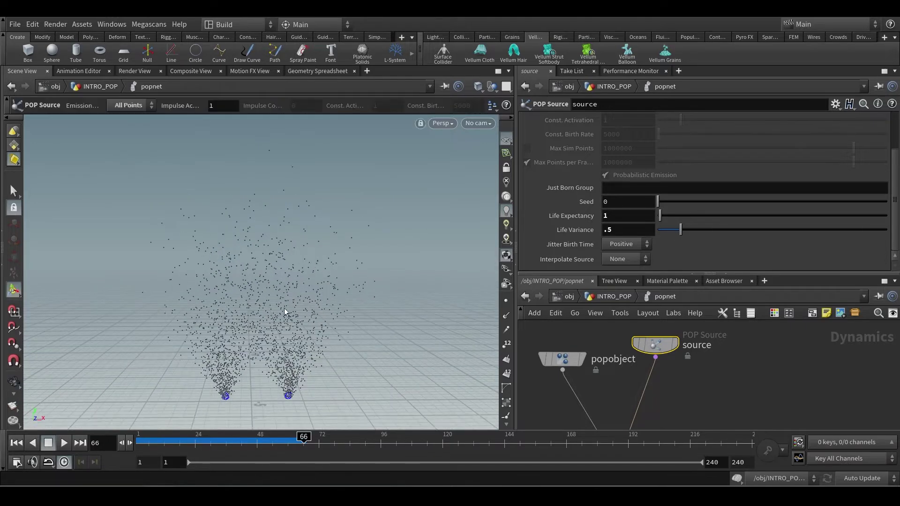
{"action": "key", "text": "ctrl+Up"}
{"action": "left_click", "coordinate": [64, 444]}
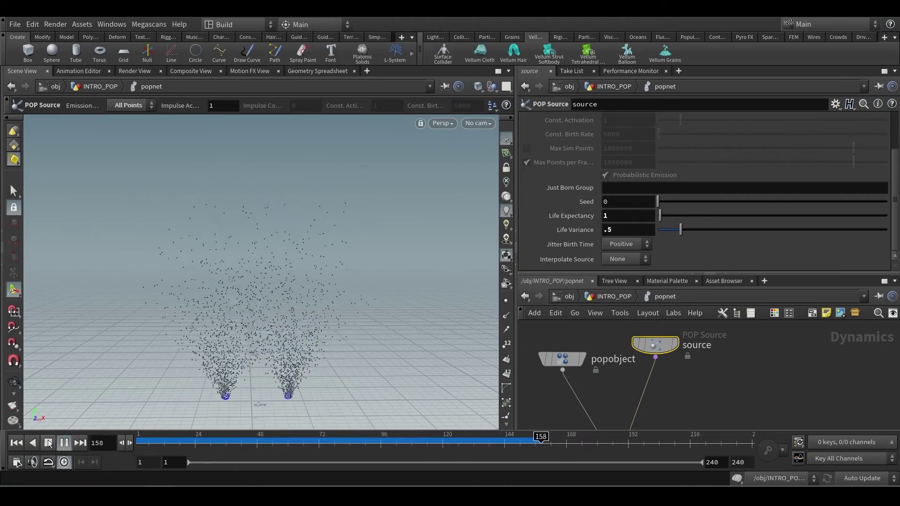
{"action": "left_click", "coordinate": [49, 445]}
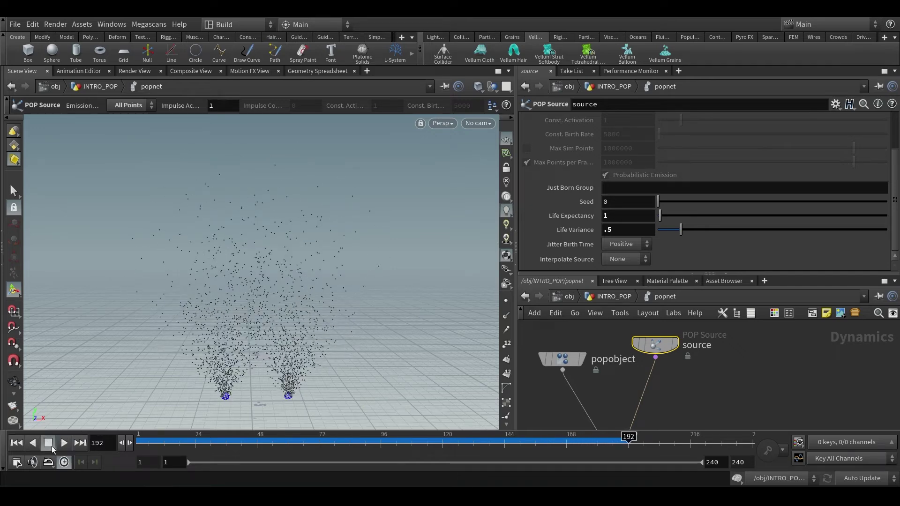
{"action": "double_click", "coordinate": [101, 443]}
{"action": "type", "text": "1"}
{"action": "key", "text": "Return"}
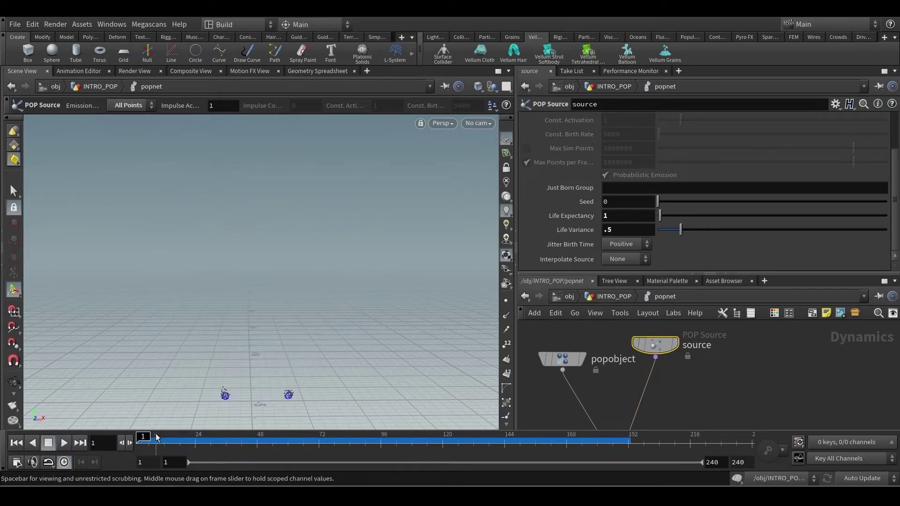
Step: Look at the popsolver node, then switch to Photos and view the reference image on speed, velocity, mass, acceleration, force and age
{"action": "scroll", "coordinate": [661, 369], "scroll_direction": "down", "scroll_amount": 3}
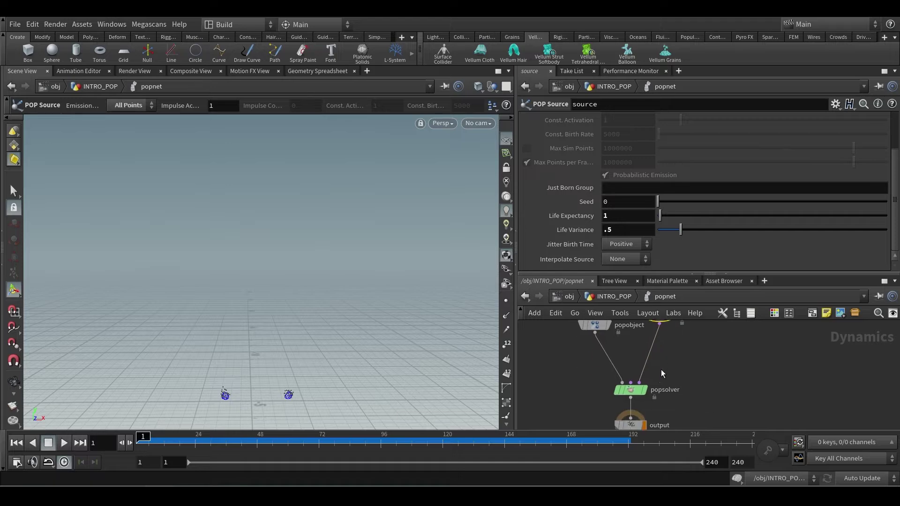
{"action": "scroll", "coordinate": [654, 378], "scroll_direction": "up", "scroll_amount": 2}
{"action": "middle_click", "coordinate": [617, 398]}
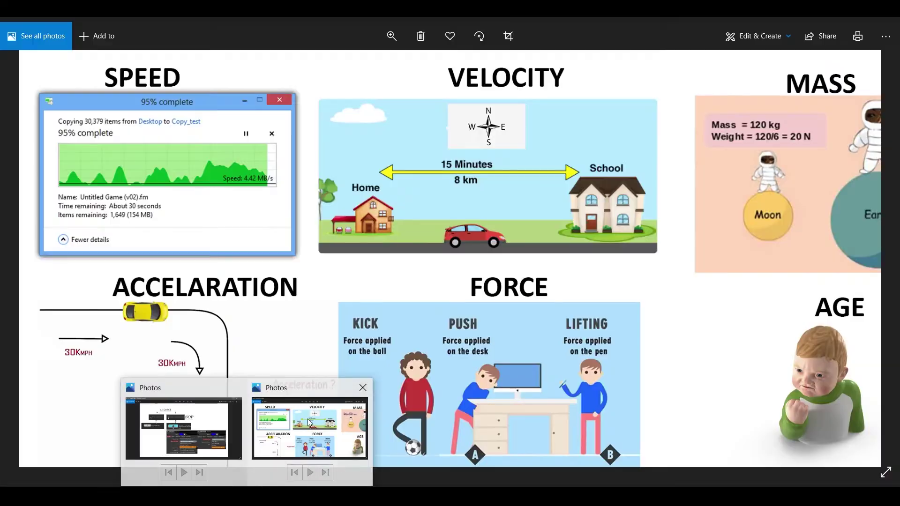
{"action": "left_click", "coordinate": [305, 431]}
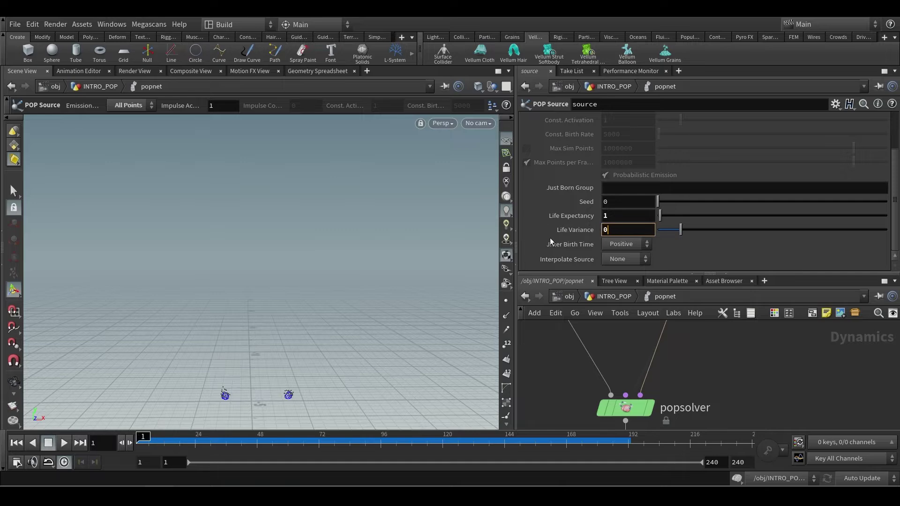
Step: Back in Houdini, reset the source's Life Variance to 0, run the simulation to frame 24 and return to frame 1
{"action": "middle_click", "coordinate": [582, 230], "text": "ctrl"}
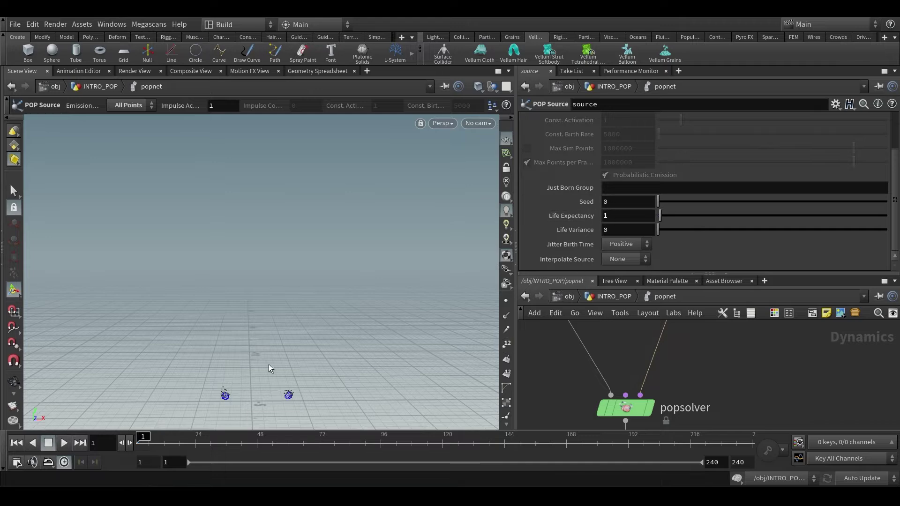
{"action": "left_click", "coordinate": [64, 443]}
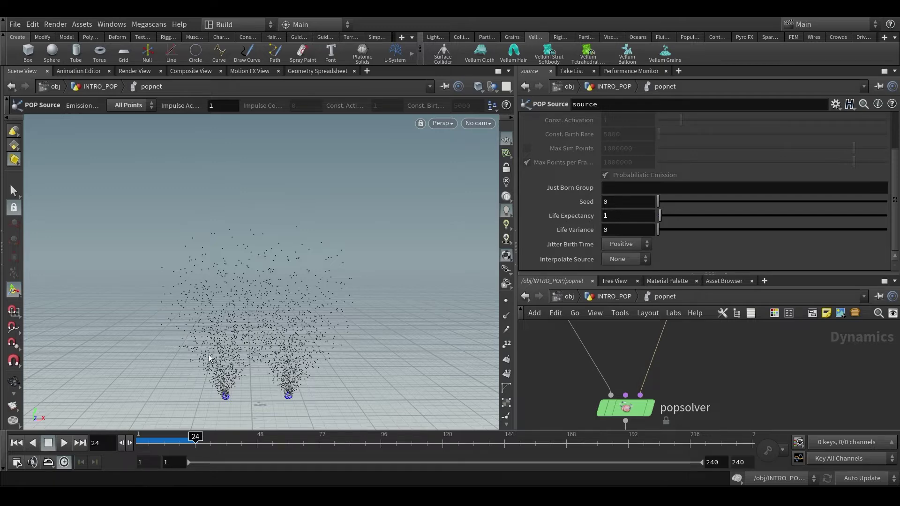
{"action": "left_click", "coordinate": [136, 442]}
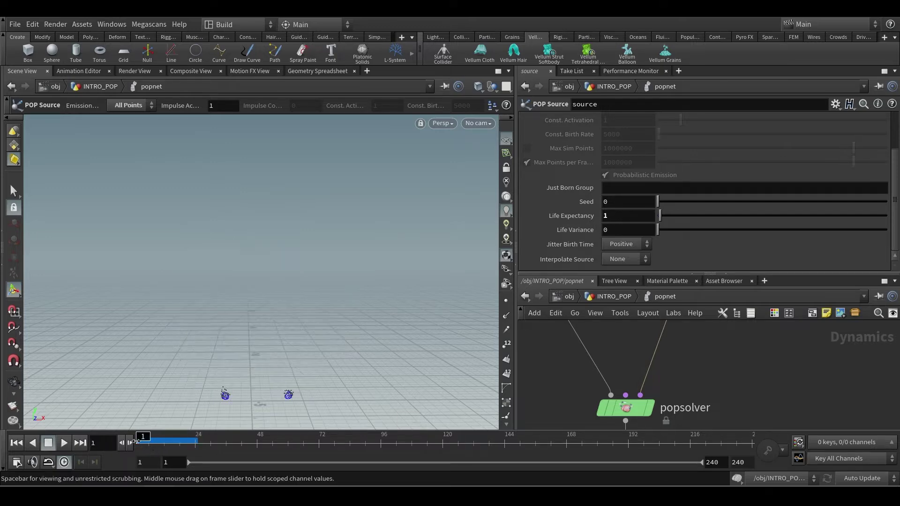
Step: Open the Geometry Spreadsheet for the popnet and bring the POP Source node and its birth parameters into focus
{"action": "left_click", "coordinate": [305, 72]}
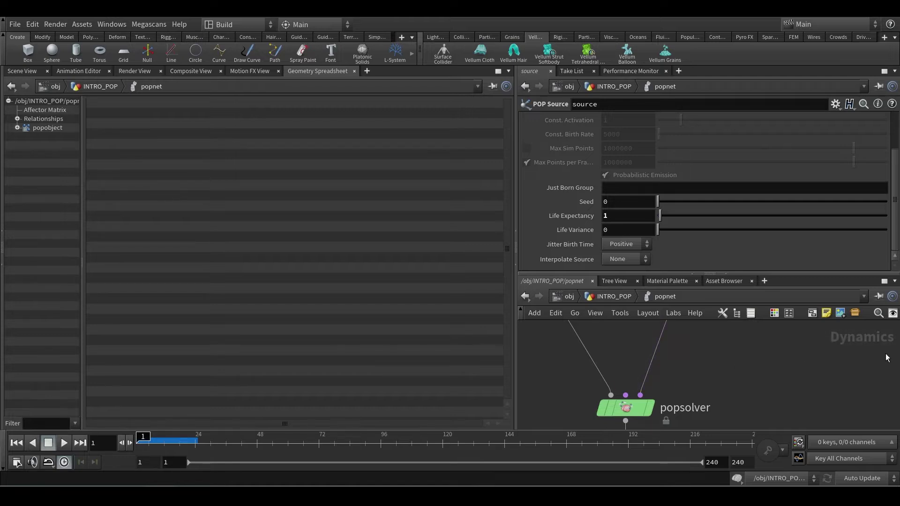
{"action": "scroll", "coordinate": [702, 364], "scroll_direction": "down", "scroll_amount": 3}
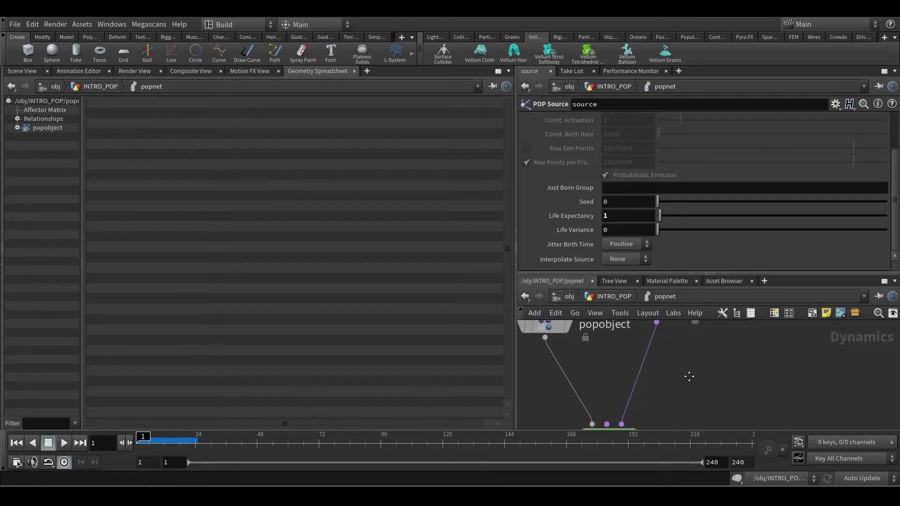
{"action": "scroll", "coordinate": [692, 370], "scroll_direction": "up", "scroll_amount": 3}
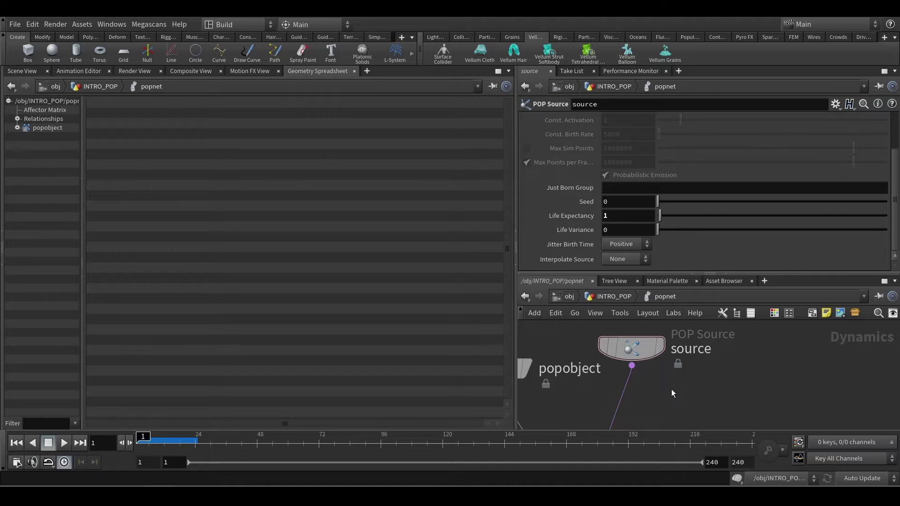
{"action": "scroll", "coordinate": [669, 390], "scroll_direction": "up", "scroll_amount": 3}
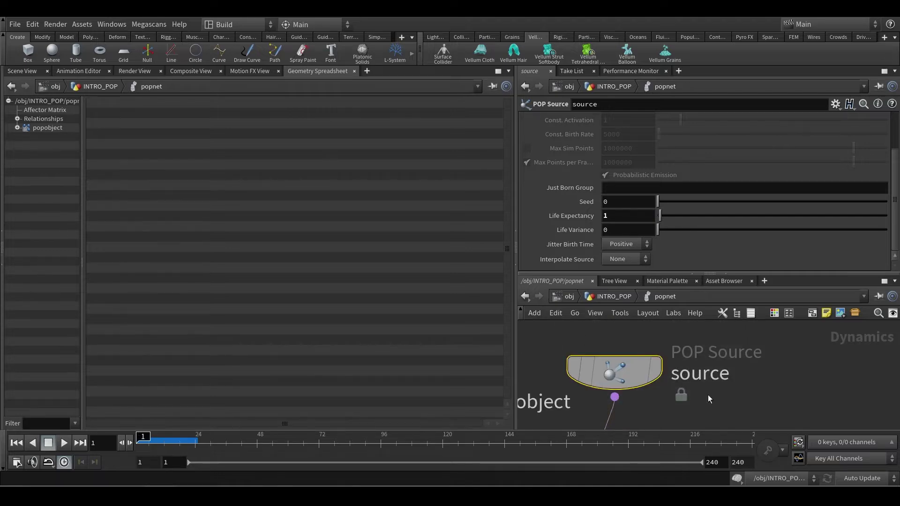
{"action": "scroll", "coordinate": [680, 165], "scroll_direction": "up", "scroll_amount": 3}
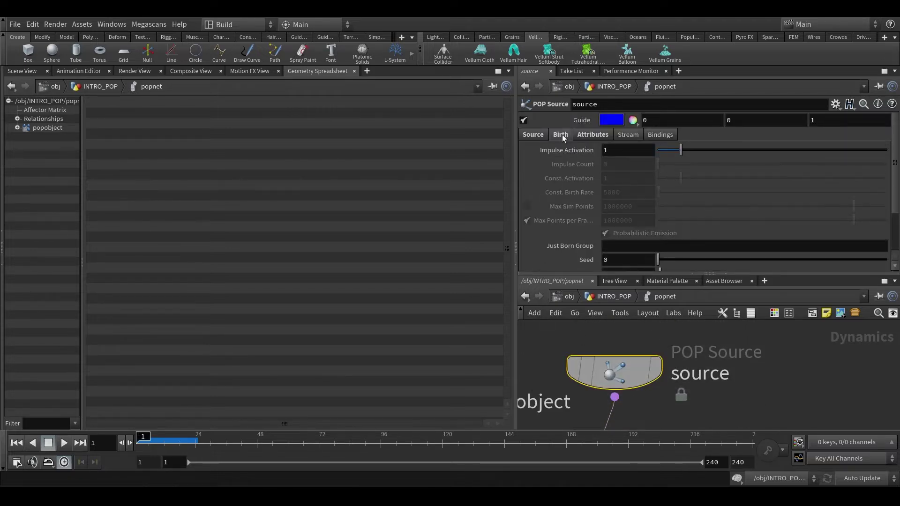
Step: Review the POP Source's Attributes, Stream and Bindings settings, including its Stream Name expression
{"action": "left_click", "coordinate": [592, 135]}
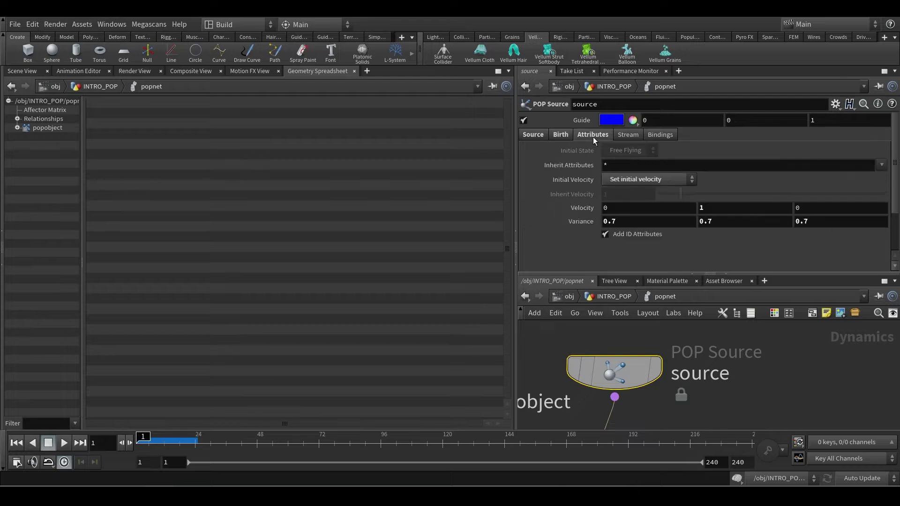
{"action": "left_click", "coordinate": [628, 134]}
{"action": "left_click", "coordinate": [664, 134]}
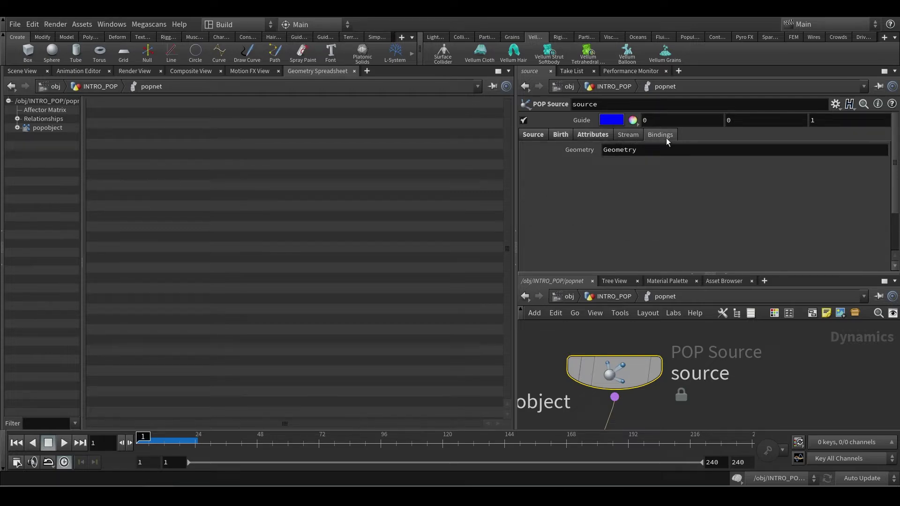
{"action": "left_click", "coordinate": [625, 136]}
{"action": "left_click", "coordinate": [620, 150]}
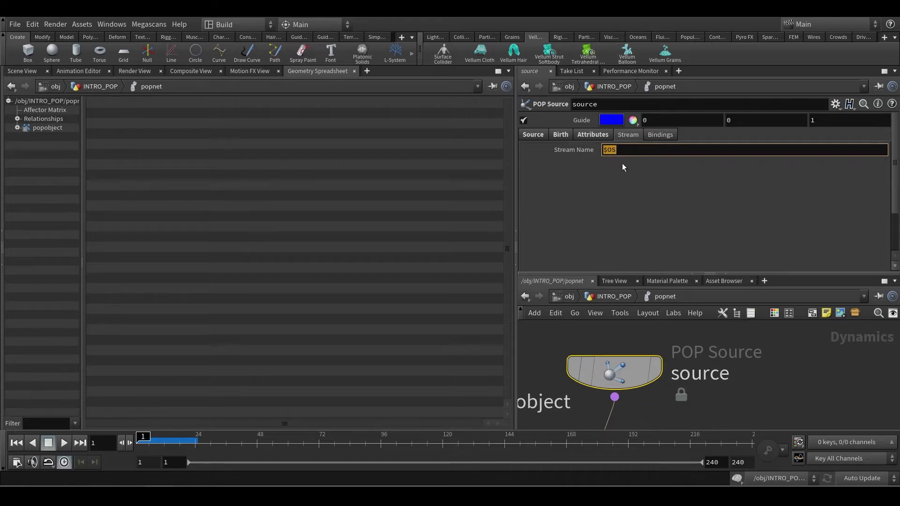
{"action": "left_click", "coordinate": [623, 184]}
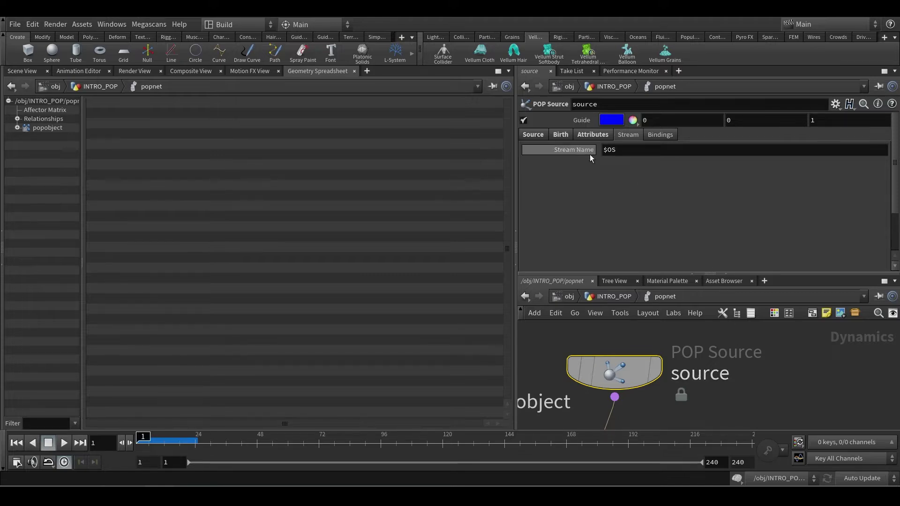
{"action": "left_click", "coordinate": [660, 135]}
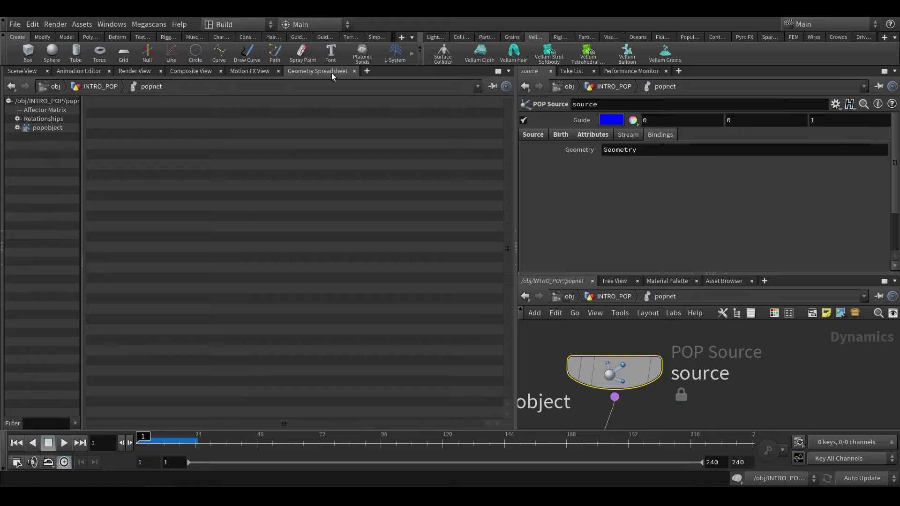
Step: Expand popobject in the Geometry Spreadsheet and show the point attributes of its Geometry data
{"action": "left_click", "coordinate": [17, 128]}
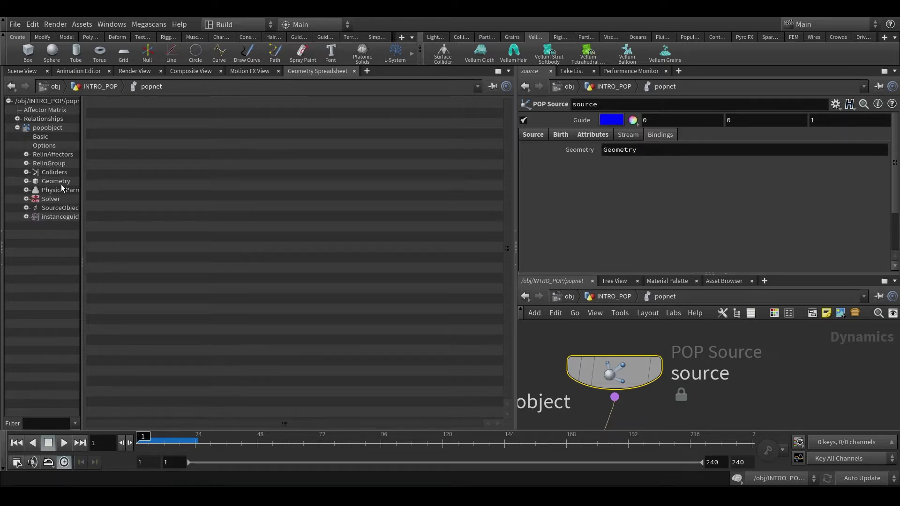
{"action": "left_click", "coordinate": [26, 181]}
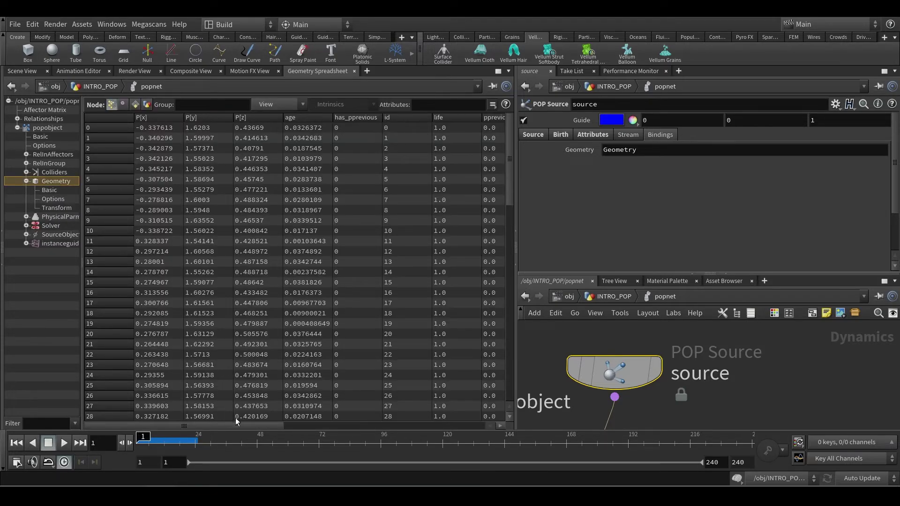
Step: Try the name Geomet for the POP Source's Geometry binding, inspect the data stored under it, and undo the change
{"action": "left_click", "coordinate": [648, 150]}
{"action": "key", "text": "BackSpace"}
{"action": "key", "text": "BackSpace"}
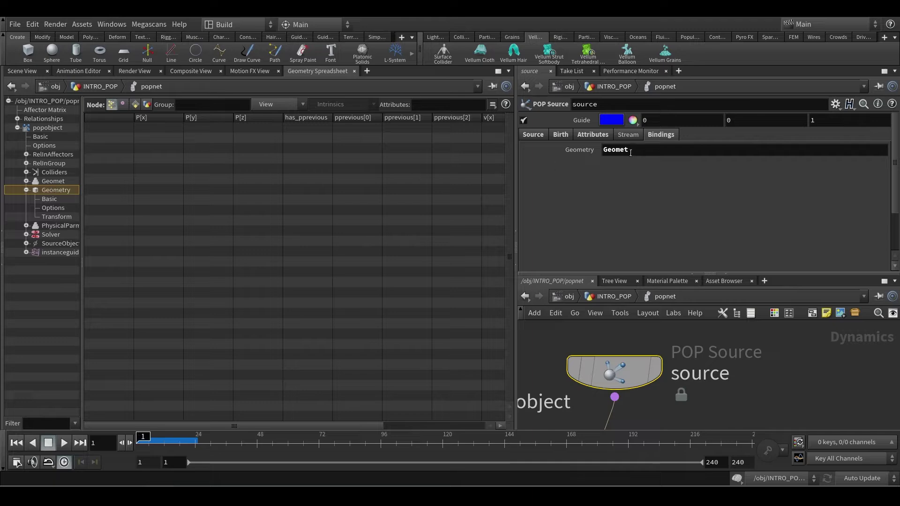
{"action": "left_click", "coordinate": [53, 181]}
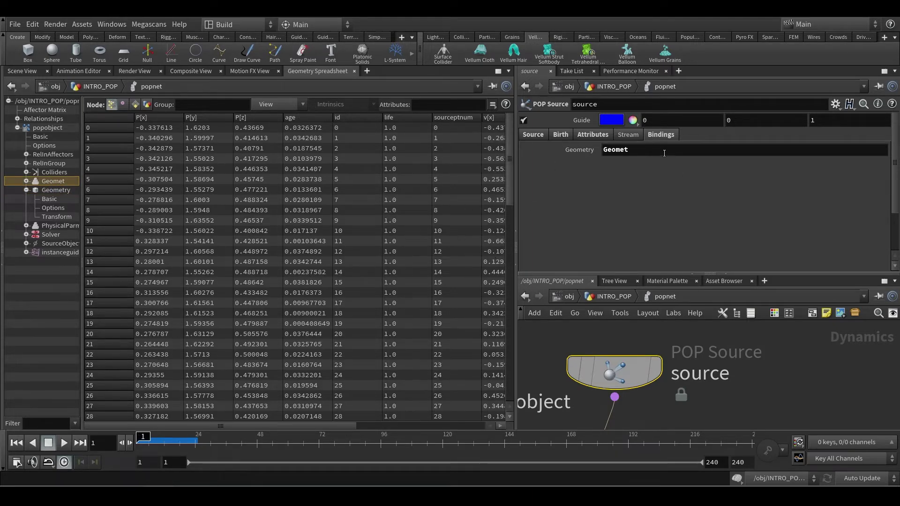
{"action": "key", "text": "ctrl+z"}
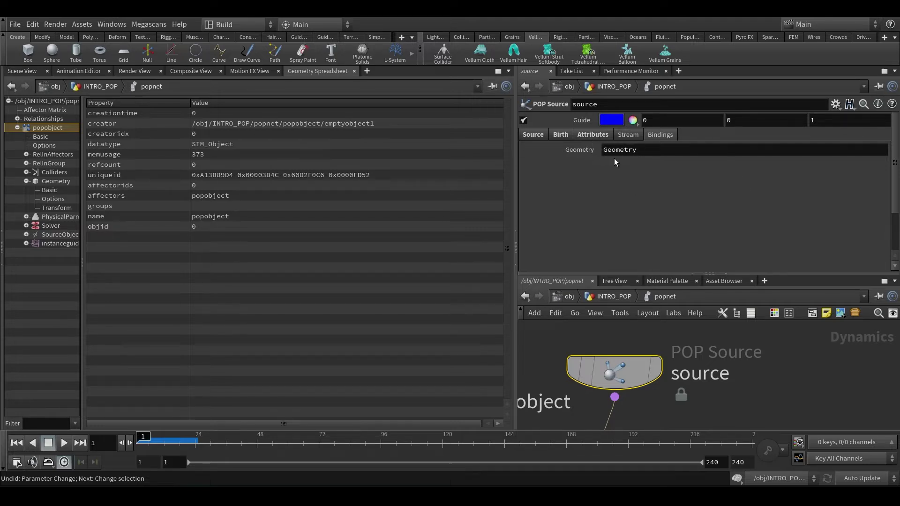
Step: Examine the attribute columns of popobject's Geometry data, from position, age and life across to velocity and the stream group
{"action": "left_click", "coordinate": [45, 180]}
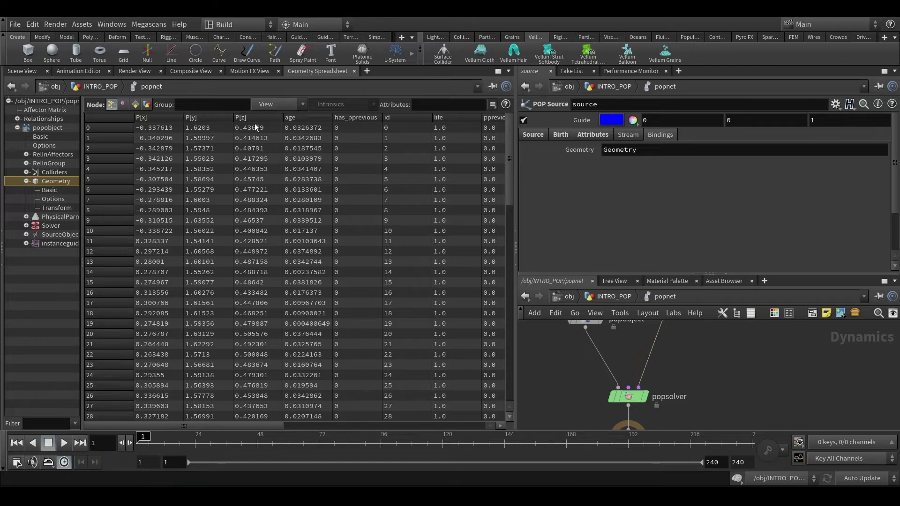
{"action": "left_click_drag", "start_coordinate": [271, 425], "coordinate": [537, 413]}
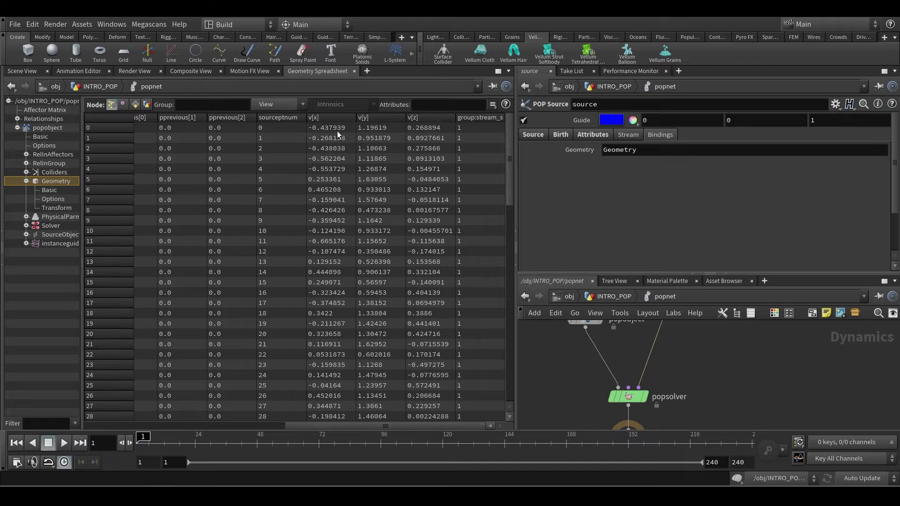
{"action": "mouse_move", "coordinate": [366, 426]}
{"action": "left_mouse_down"}
{"action": "mouse_move", "coordinate": [316, 427]}
{"action": "mouse_move", "coordinate": [382, 423]}
{"action": "left_mouse_up"}
{"action": "left_click_drag", "start_coordinate": [364, 425], "coordinate": [197, 424]}
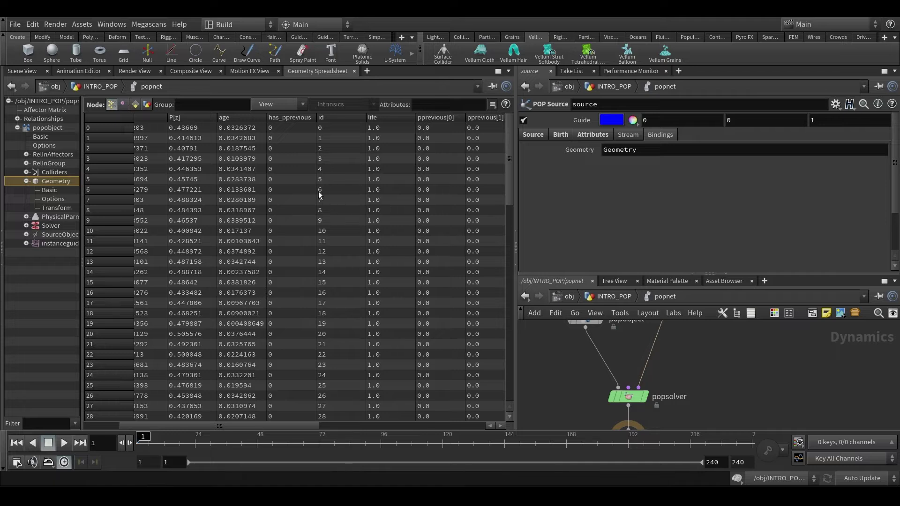
{"action": "left_click_drag", "start_coordinate": [263, 429], "coordinate": [216, 427]}
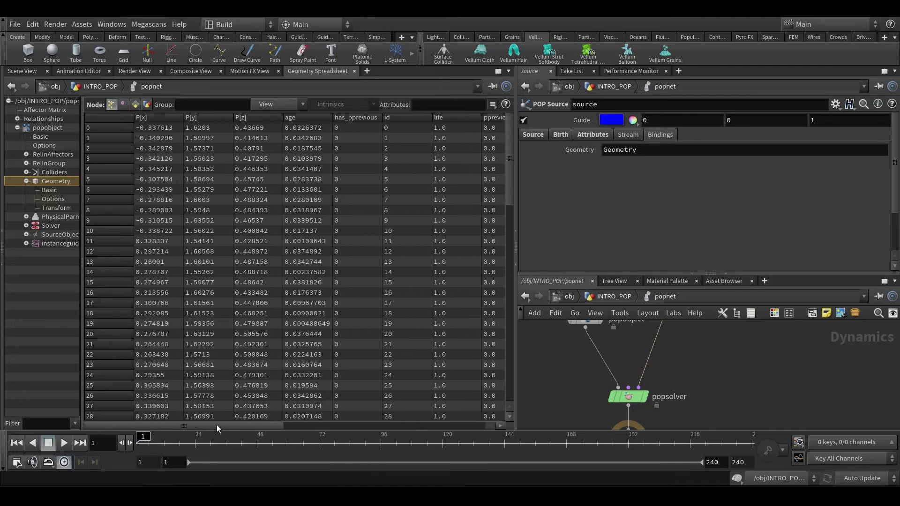
Step: Hide all attributes in the Geometry Spreadsheet and show only age and life
{"action": "left_click", "coordinate": [272, 104]}
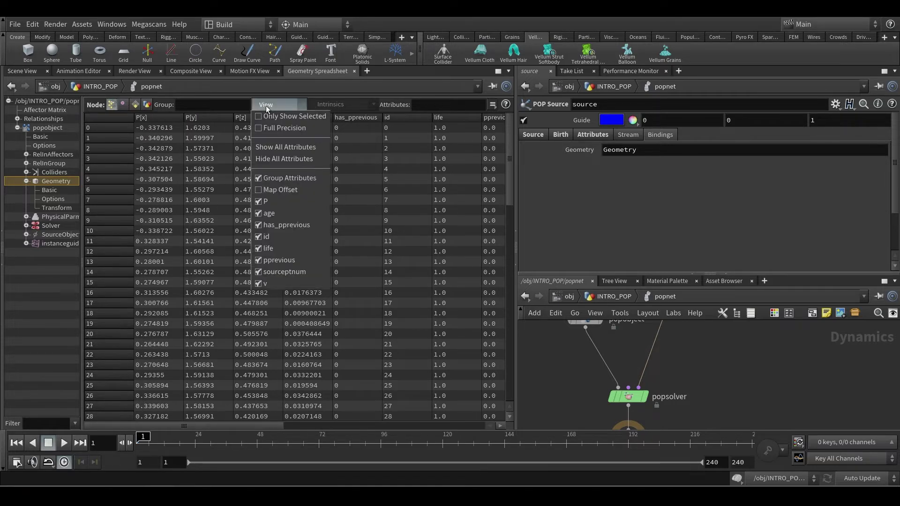
{"action": "left_click", "coordinate": [281, 159]}
{"action": "left_click", "coordinate": [265, 108]}
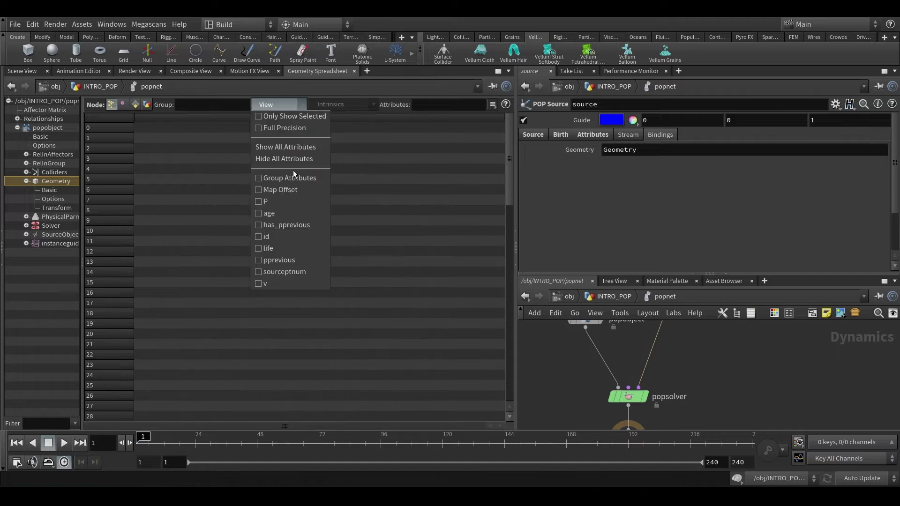
{"action": "left_click", "coordinate": [291, 215]}
{"action": "left_click", "coordinate": [286, 105]}
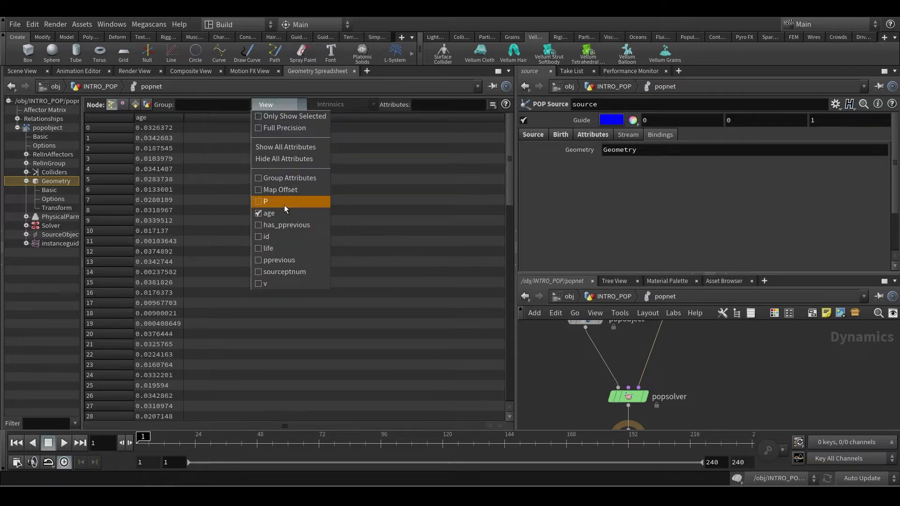
{"action": "left_click", "coordinate": [279, 248]}
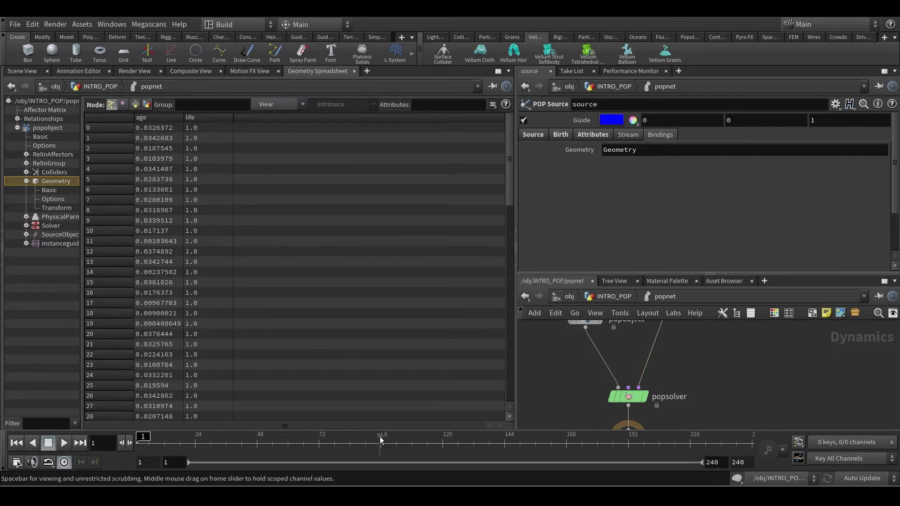
Step: Set the POP Source's Life Expectancy to 2, compare the life values in the spreadsheet, and undo the change
{"action": "middle_click_drag", "start_coordinate": [724, 337], "coordinate": [709, 396]}
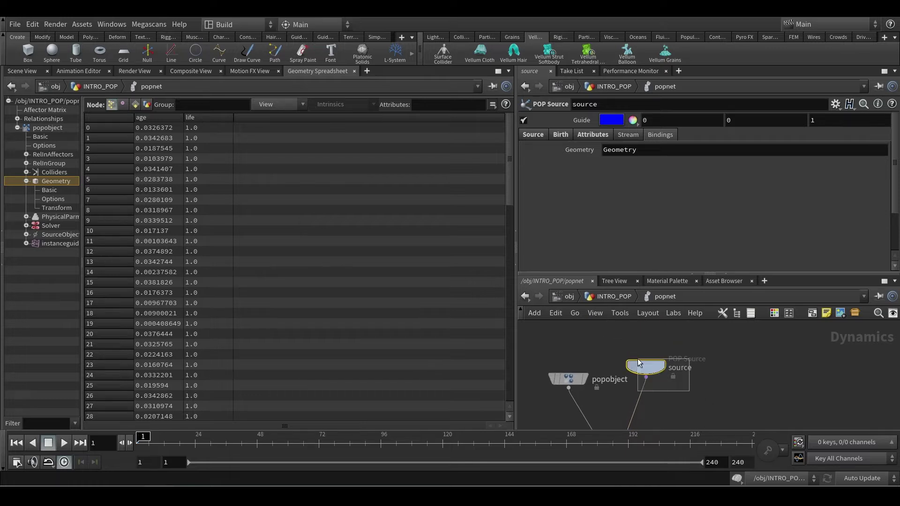
{"action": "left_click", "coordinate": [561, 135]}
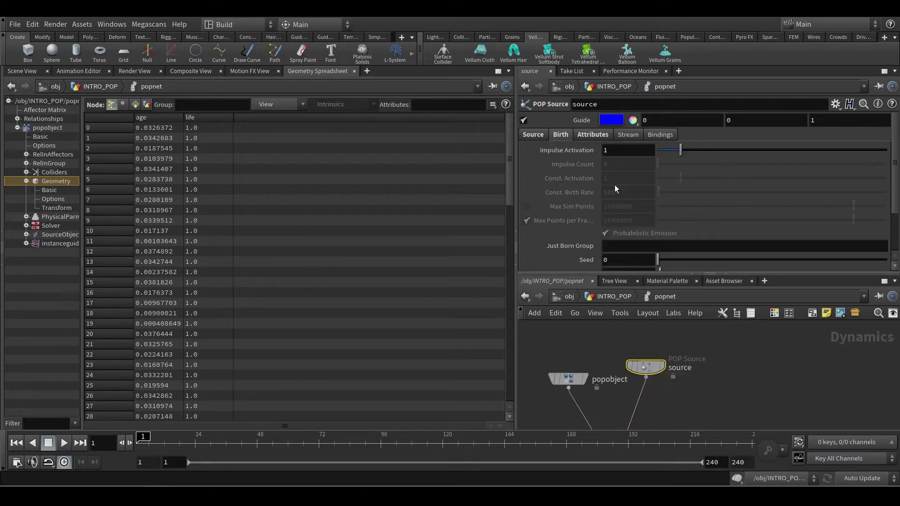
{"action": "scroll", "coordinate": [561, 137], "scroll_direction": "down", "scroll_amount": 3}
{"action": "left_click", "coordinate": [619, 228]}
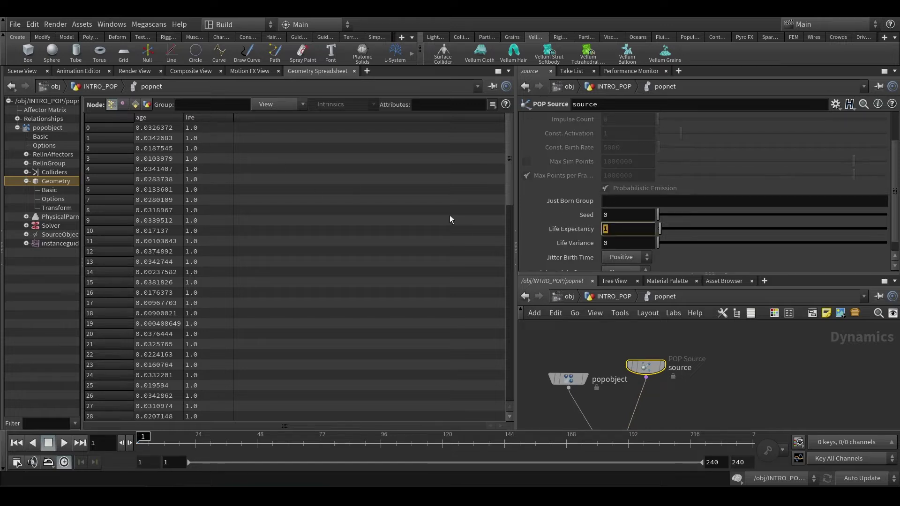
{"action": "type", "text": "2"}
{"action": "key", "text": "Return"}
{"action": "left_click", "coordinate": [615, 243]}
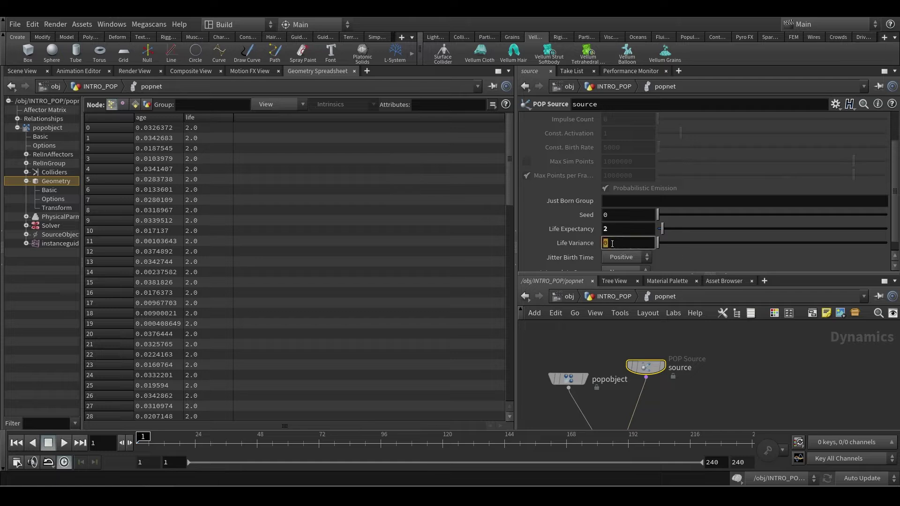
{"action": "key", "text": "ctrl+z"}
Step: Set the Life Variance to .5 and compare the highest and lowest life values by sorting the life column both ways
{"action": "type", "text": ".5"}
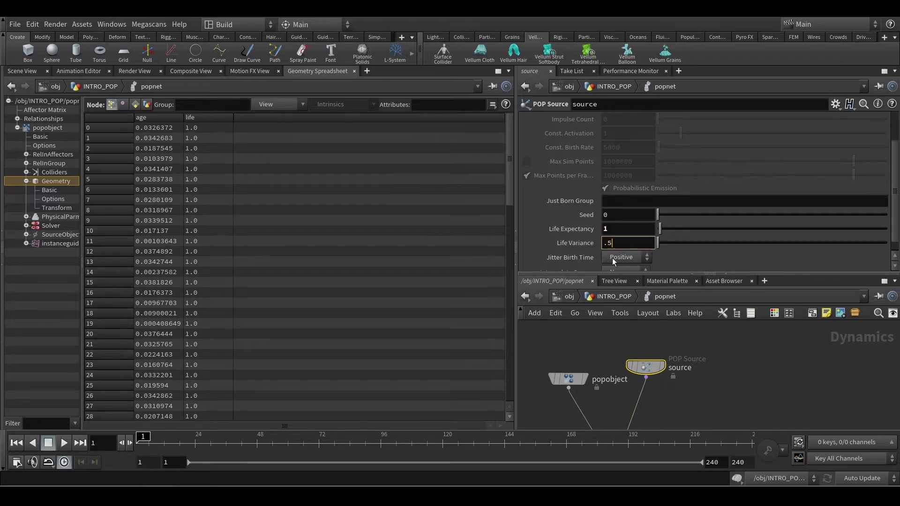
{"action": "key", "text": "Return"}
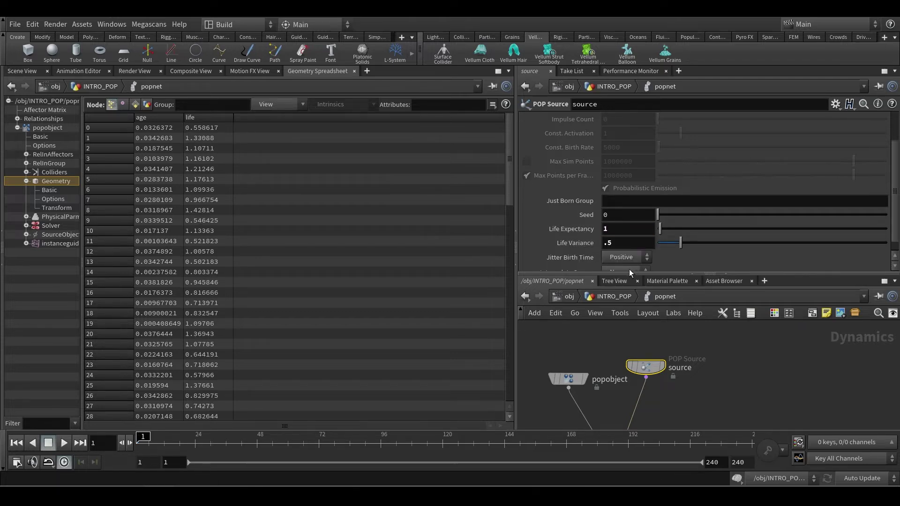
{"action": "left_click", "coordinate": [208, 117]}
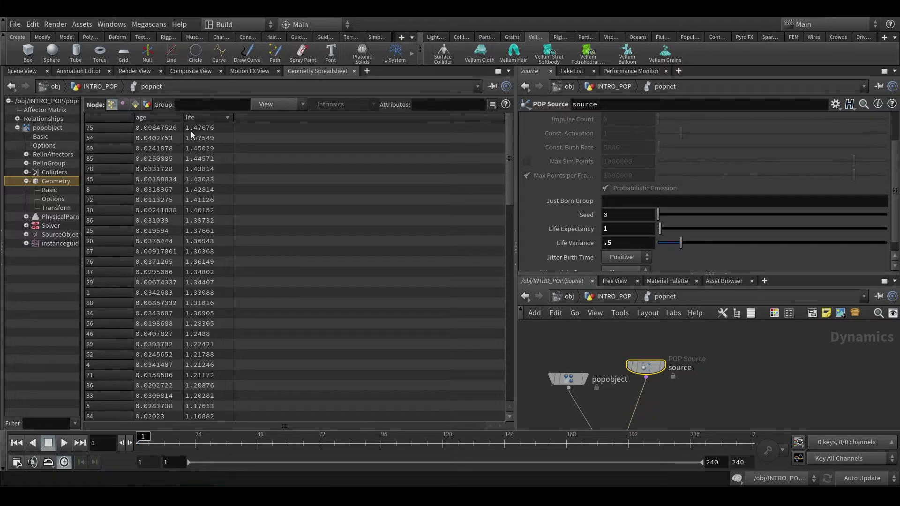
{"action": "left_click", "coordinate": [216, 117]}
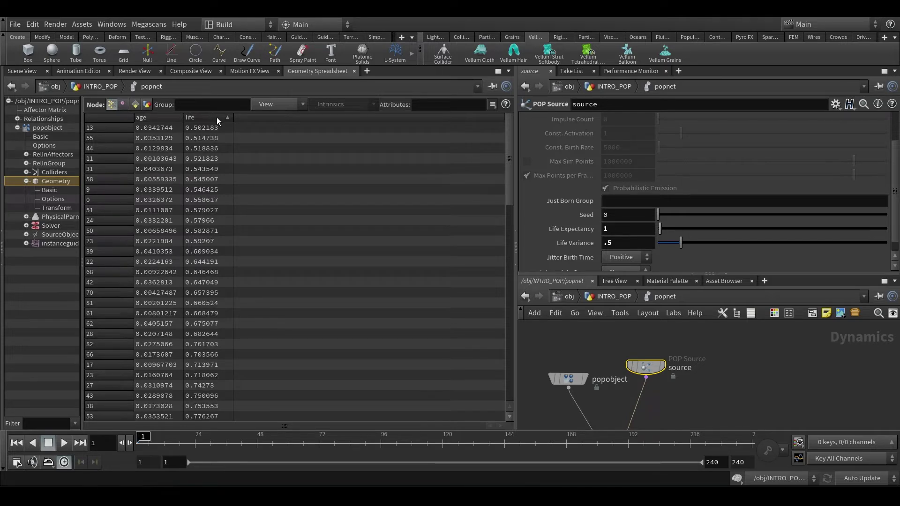
{"action": "left_click", "coordinate": [212, 118]}
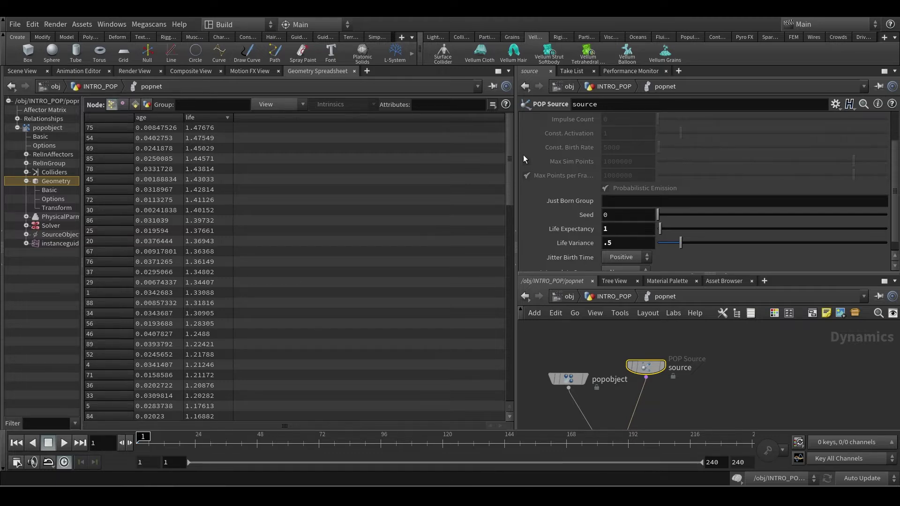
{"action": "scroll", "coordinate": [488, 411], "scroll_direction": "down", "scroll_amount": 5}
{"action": "scroll", "coordinate": [488, 411], "scroll_direction": "up", "scroll_amount": 5}
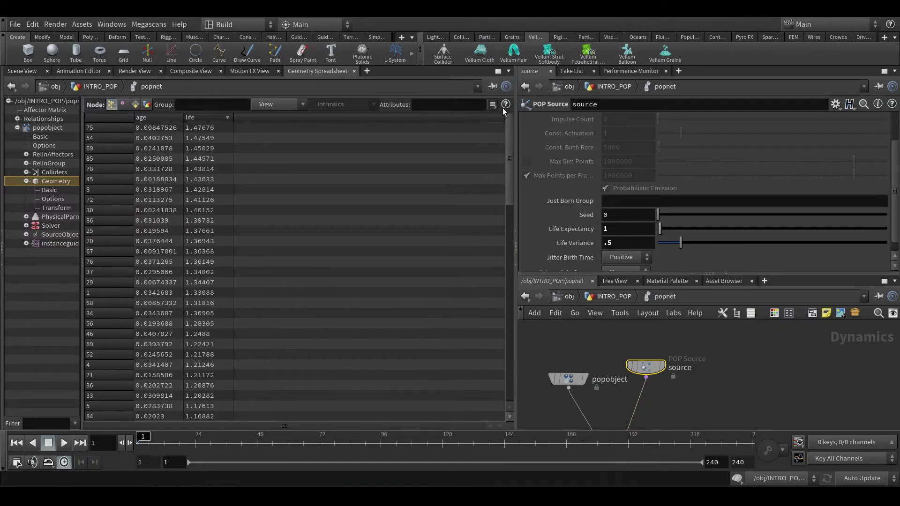
{"action": "left_click", "coordinate": [214, 117]}
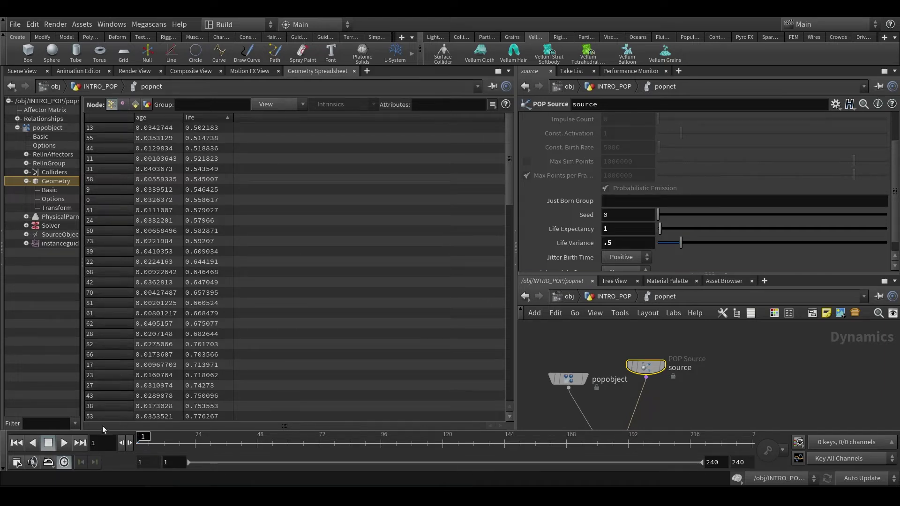
Step: Reset the Life Variance to 0 and sort the spreadsheet by point number in ascending order
{"action": "double_click", "coordinate": [615, 243]}
{"action": "type", "text": "0"}
{"action": "key", "text": "Return"}
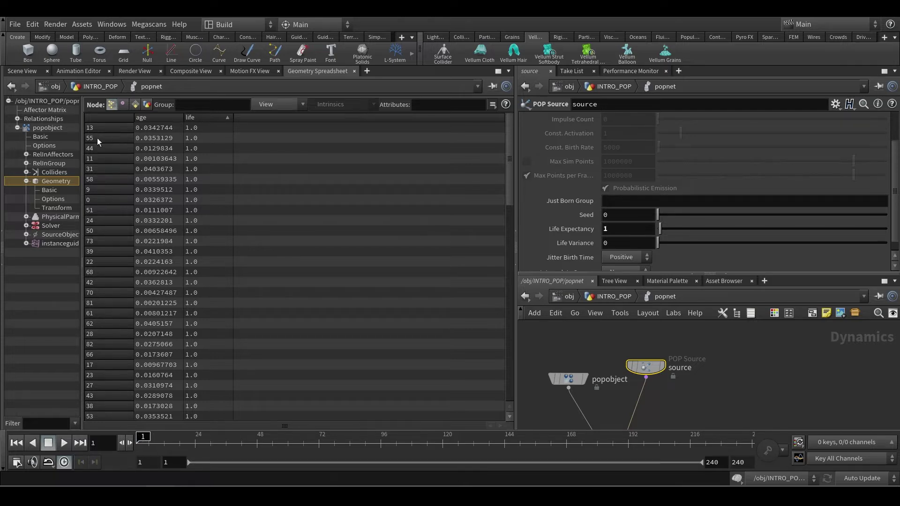
{"action": "left_click", "coordinate": [98, 117]}
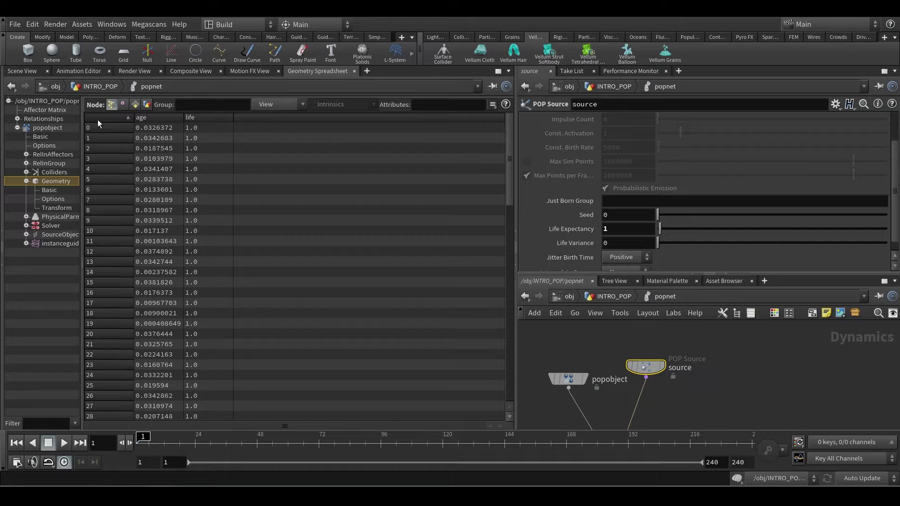
Step: Review the full point list, run the simulation to frame 24 and examine the particles' age, dead and life values
{"action": "left_click_drag", "start_coordinate": [508, 170], "coordinate": [496, 409]}
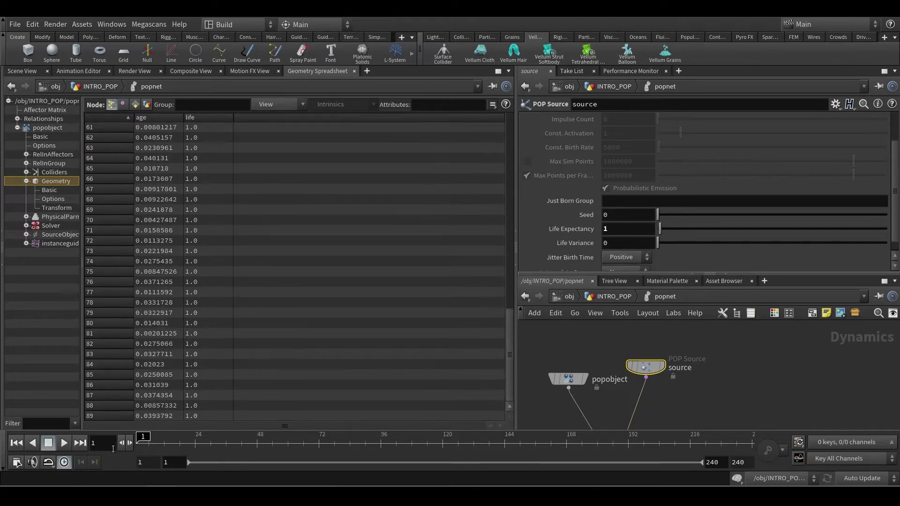
{"action": "left_click_drag", "start_coordinate": [508, 358], "coordinate": [507, 158]}
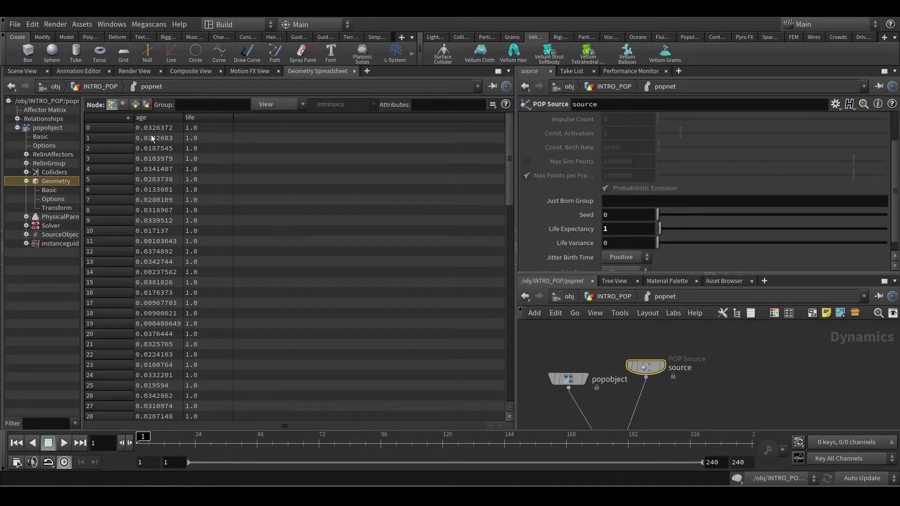
{"action": "left_click", "coordinate": [65, 445]}
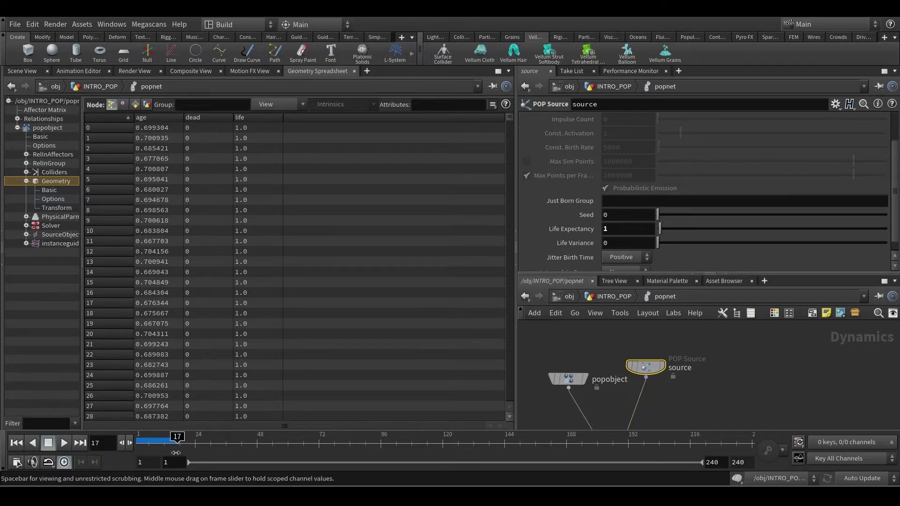
{"action": "left_click", "coordinate": [186, 438]}
{"action": "left_click_drag", "start_coordinate": [186, 438], "coordinate": [197, 445]}
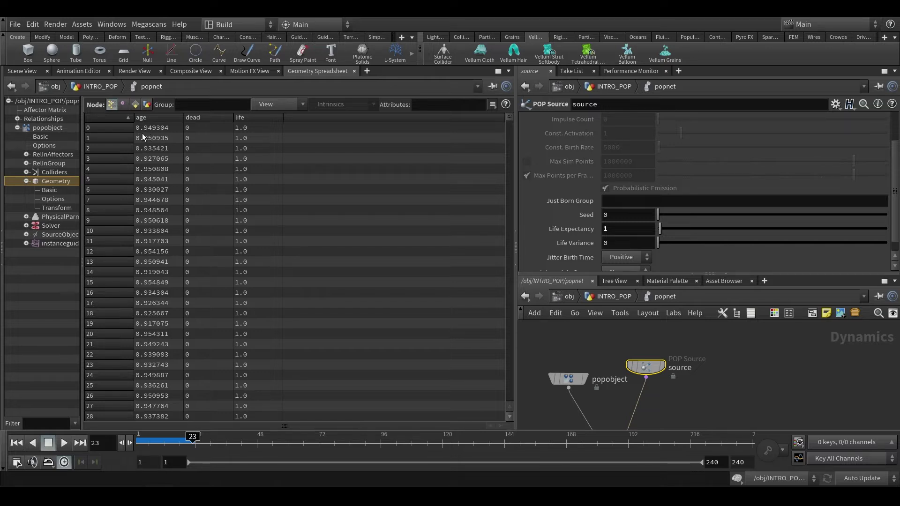
{"action": "left_click", "coordinate": [196, 438]}
{"action": "left_click_drag", "start_coordinate": [196, 438], "coordinate": [194, 438]}
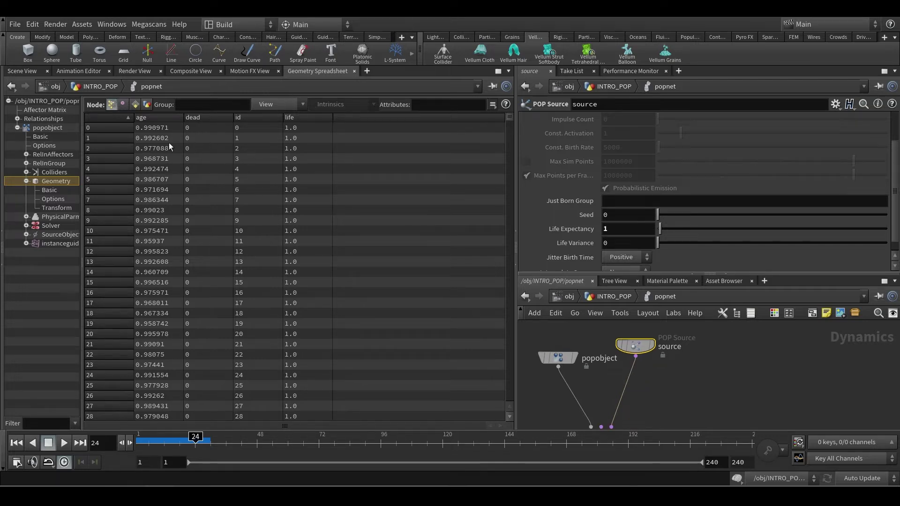
{"action": "left_click_drag", "start_coordinate": [508, 119], "coordinate": [520, 141]}
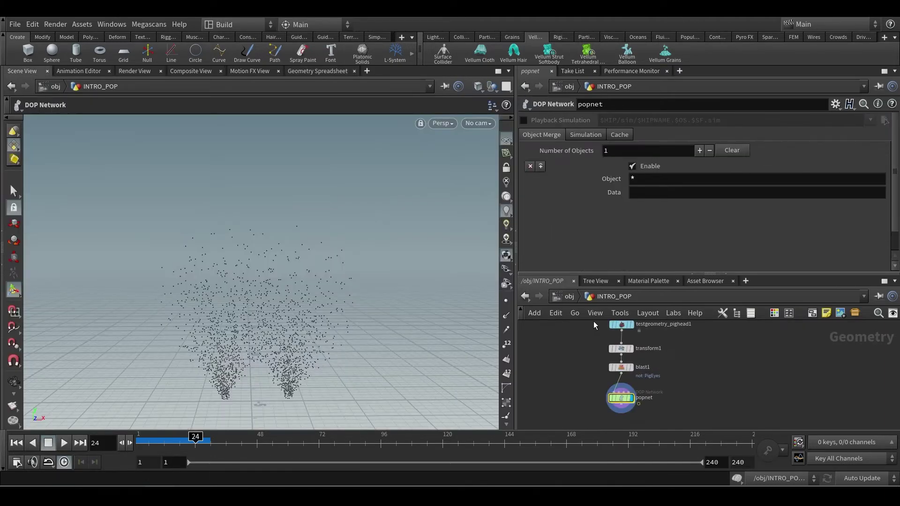
Step: In the INTRO_POP network, move the pig head node chain aside, add a Sphere node and connect it to popnet
{"action": "left_click_drag", "start_coordinate": [596, 324], "coordinate": [577, 366]}
{"action": "key", "text": "Tab"}
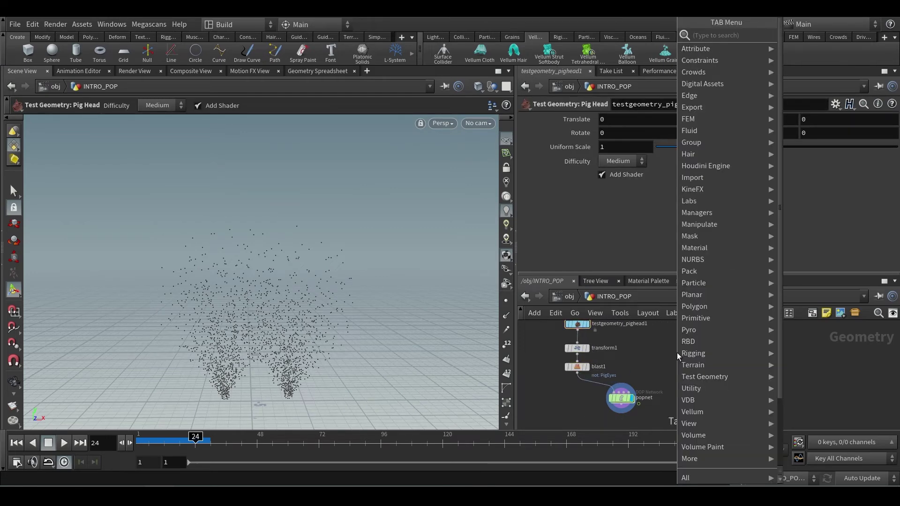
{"action": "type", "text": "sphere"}
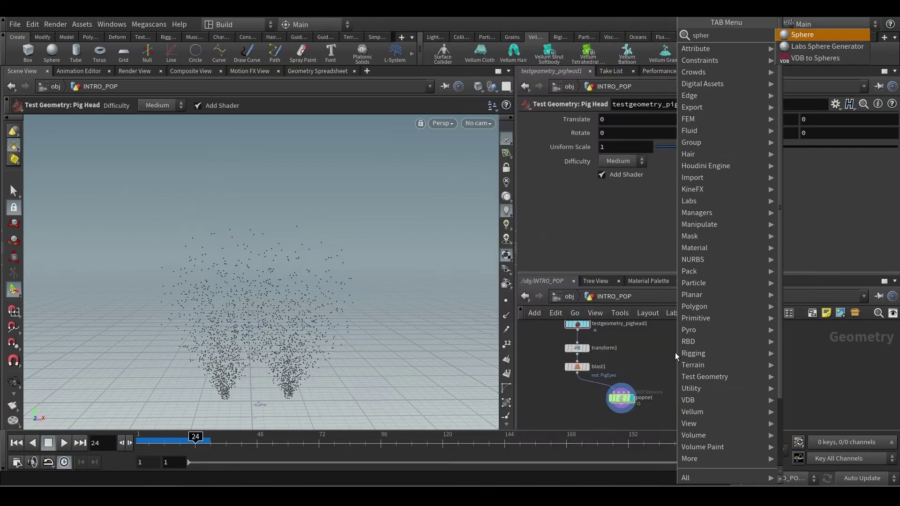
{"action": "key", "text": "Return"}
{"action": "left_click", "coordinate": [662, 344]}
{"action": "left_click_drag", "start_coordinate": [662, 350], "coordinate": [614, 389]}
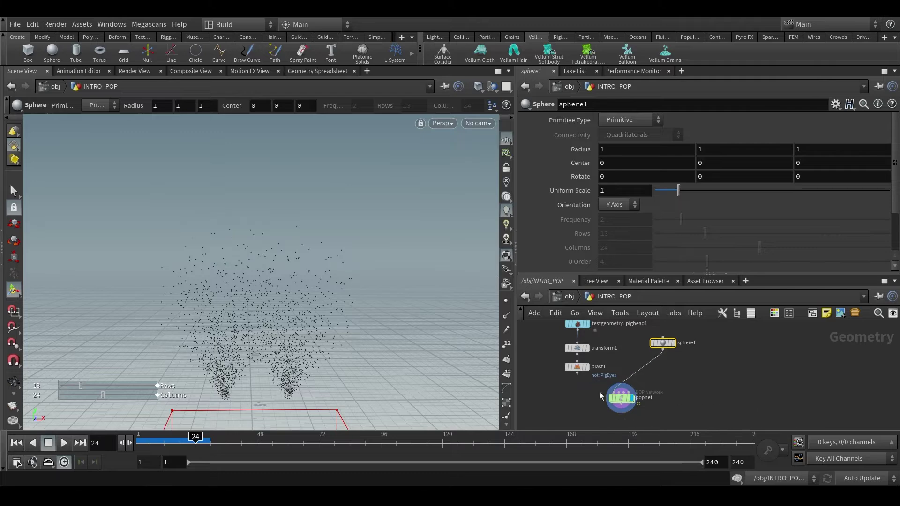
Step: Rewind the simulation to frame 1, inspect the sphere node's geometry information in INTRO_POP and return inside popnet
{"action": "left_click", "coordinate": [17, 443]}
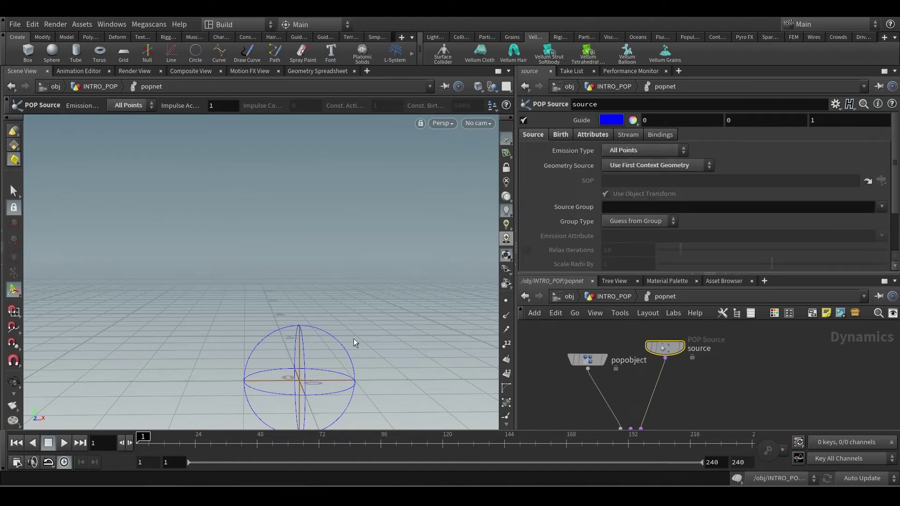
{"action": "key", "text": "Escape"}
{"action": "left_click_drag", "start_coordinate": [338, 344], "coordinate": [322, 300]}
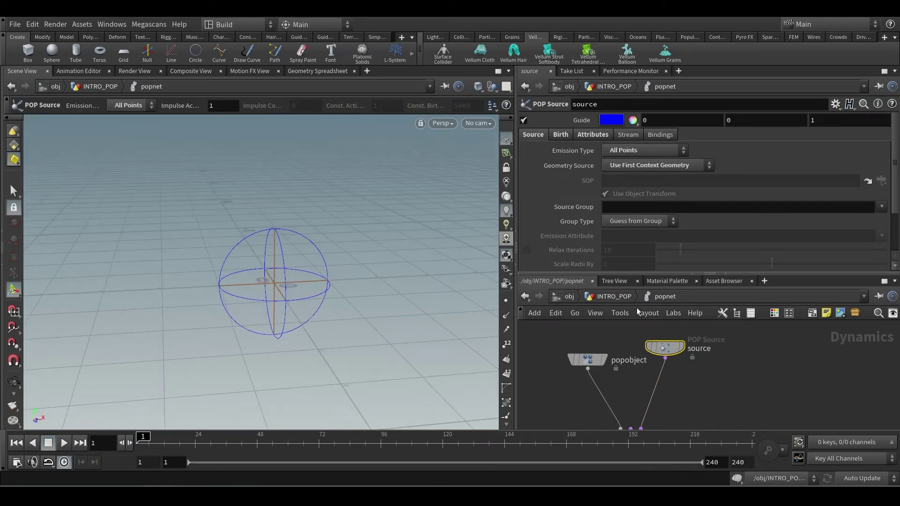
{"action": "key", "text": "u"}
{"action": "middle_click", "coordinate": [637, 343]}
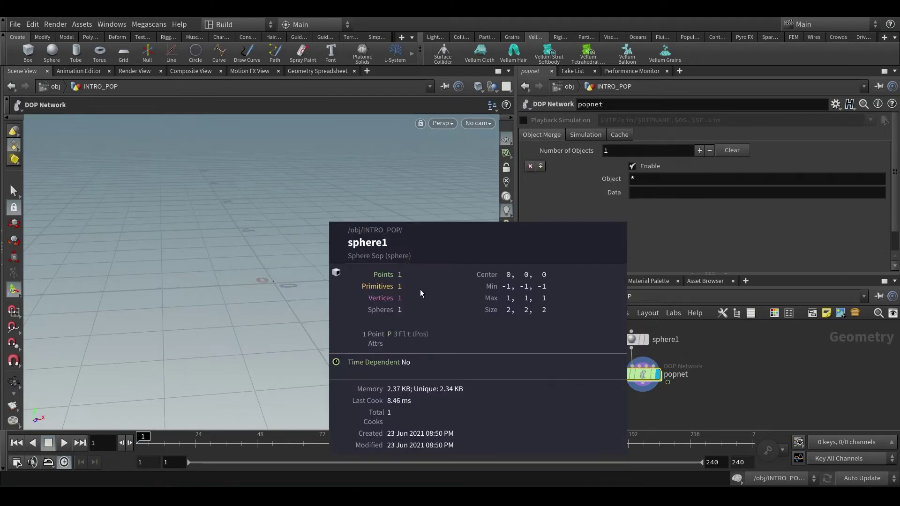
{"action": "double_click", "coordinate": [649, 378]}
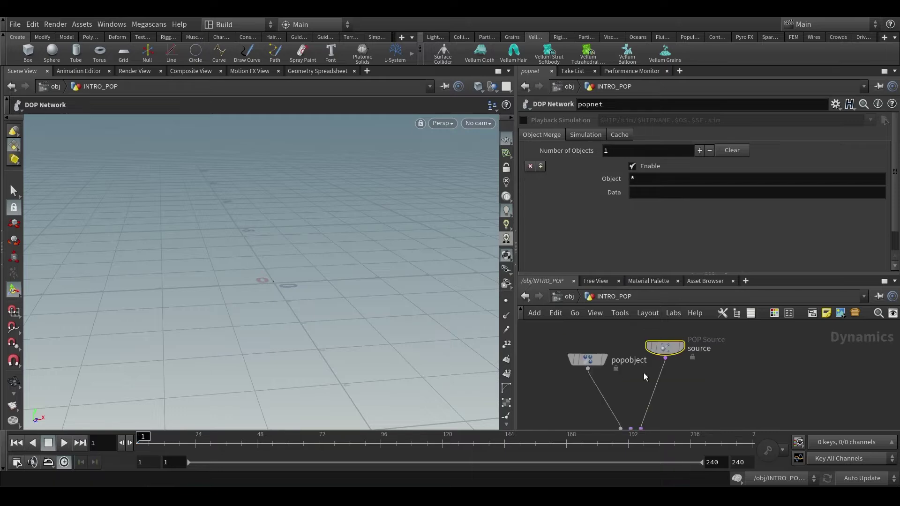
Step: Run the simulation to frame 50 and examine the particles emitted from the sphere source up close
{"action": "left_click_drag", "start_coordinate": [278, 291], "coordinate": [235, 274]}
{"action": "key", "text": "Return"}
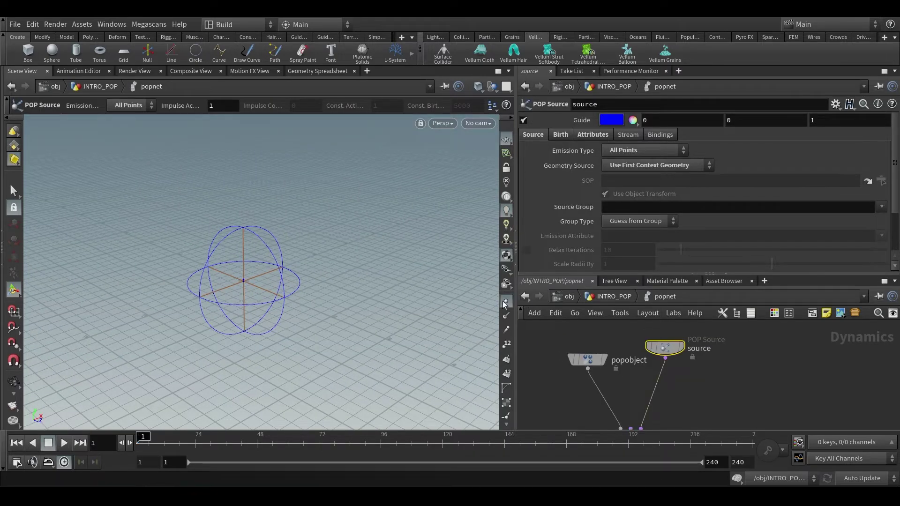
{"action": "left_click", "coordinate": [63, 443]}
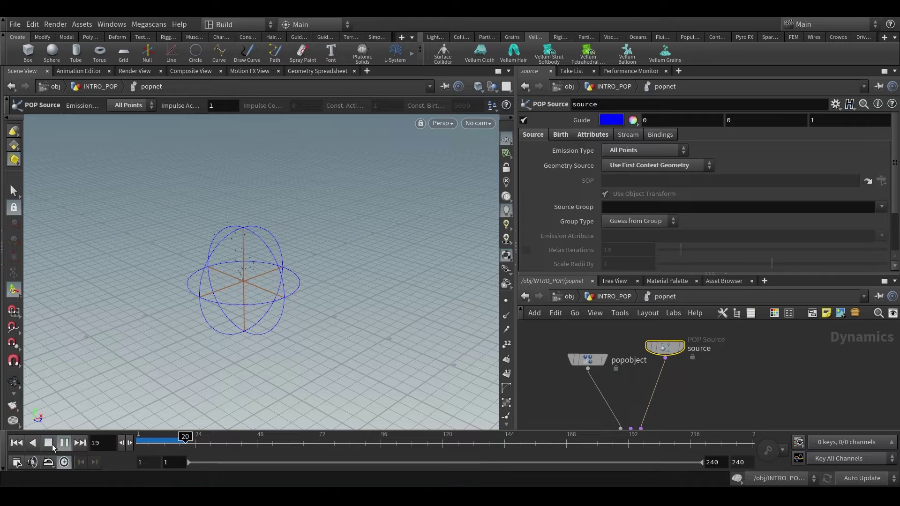
{"action": "left_click", "coordinate": [52, 445]}
{"action": "key", "text": "Escape"}
{"action": "right_click_drag", "start_coordinate": [267, 295], "coordinate": [191, 279]}
{"action": "key", "text": "Return"}
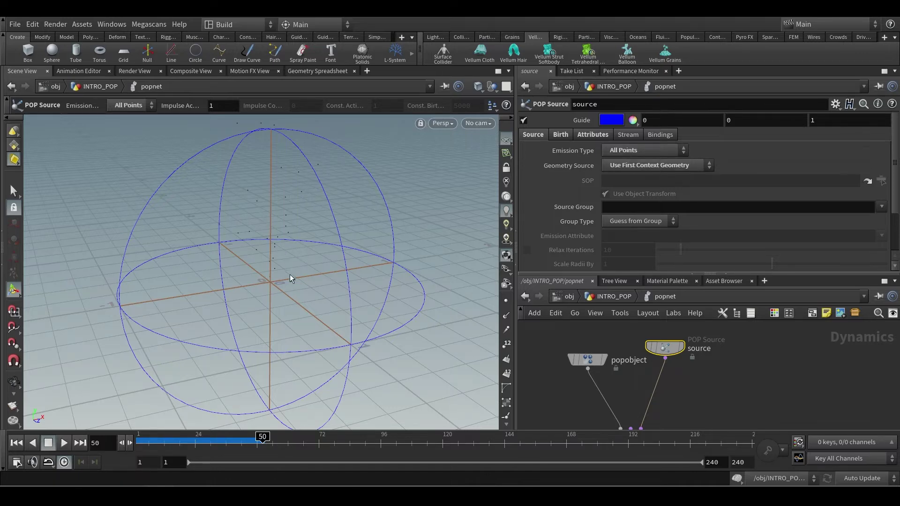
Step: Show the POP Source's Birth settings and return the simulation to frame 1 around the emission point
{"action": "left_click", "coordinate": [562, 136]}
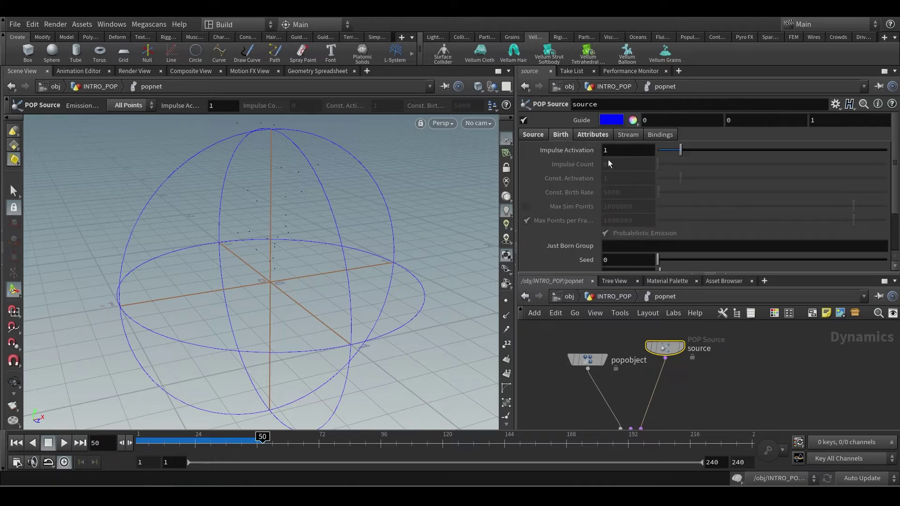
{"action": "key", "text": "Escape"}
{"action": "scroll", "coordinate": [297, 257], "scroll_direction": "up", "scroll_amount": 5}
{"action": "left_click_drag", "start_coordinate": [280, 267], "coordinate": [293, 309]}
{"action": "key", "text": "Return"}
{"action": "left_click_drag", "start_coordinate": [154, 441], "coordinate": [125, 442]}
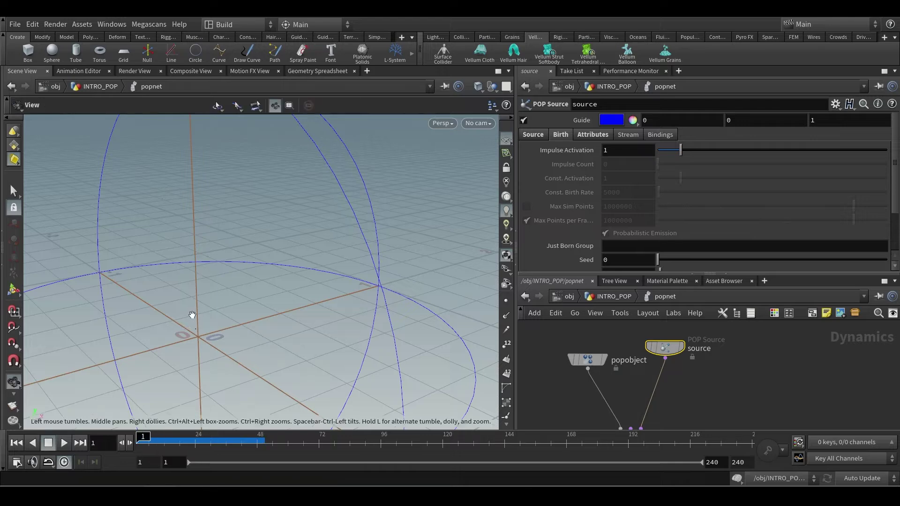
{"action": "left_click_drag", "start_coordinate": [191, 315], "coordinate": [194, 326]}
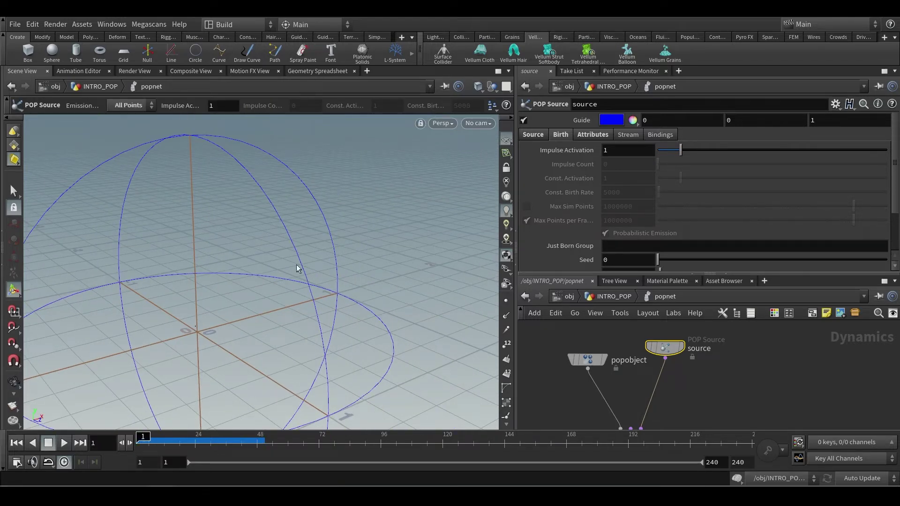
Step: Display point numbers in the viewport, go to frame 23 and examine the numbered particles above the emission point
{"action": "left_click", "coordinate": [506, 344]}
{"action": "left_click", "coordinate": [193, 448]}
{"action": "key", "text": "Escape"}
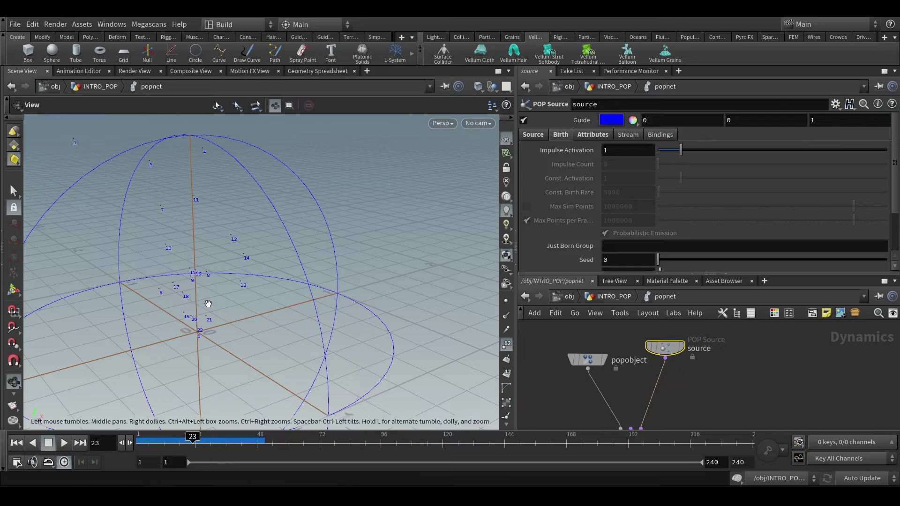
{"action": "left_click_drag", "start_coordinate": [207, 305], "coordinate": [198, 279]}
{"action": "scroll", "coordinate": [227, 368], "scroll_direction": "up", "scroll_amount": 6}
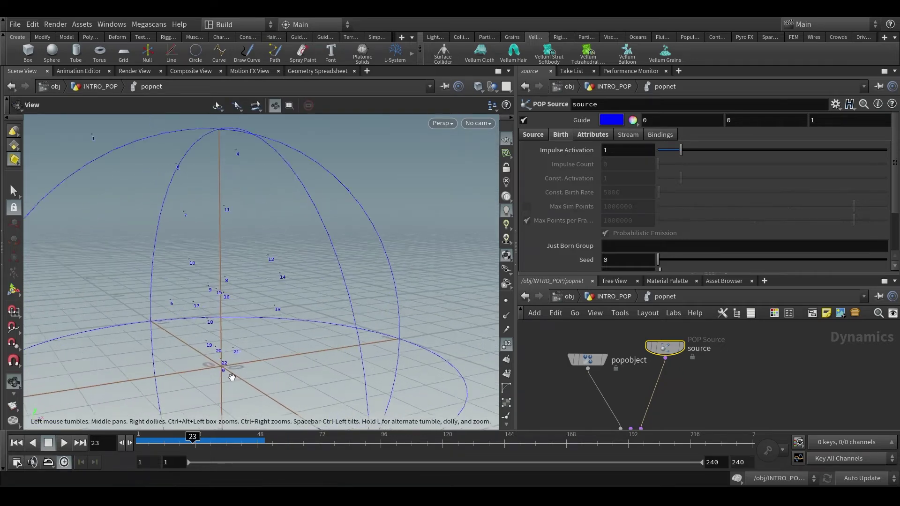
{"action": "scroll", "coordinate": [232, 369], "scroll_direction": "up", "scroll_amount": 1}
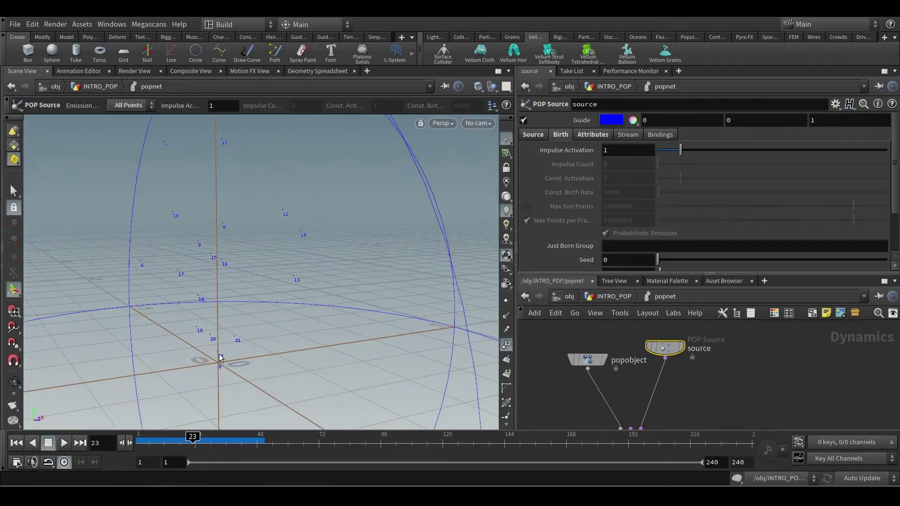
{"action": "key", "text": "Return"}
{"action": "key", "text": "Escape"}
{"action": "mouse_move", "coordinate": [222, 370]}
{"action": "left_mouse_down"}
{"action": "mouse_move", "coordinate": [251, 321]}
{"action": "mouse_move", "coordinate": [261, 342]}
{"action": "mouse_move", "coordinate": [235, 368]}
{"action": "left_mouse_up"}
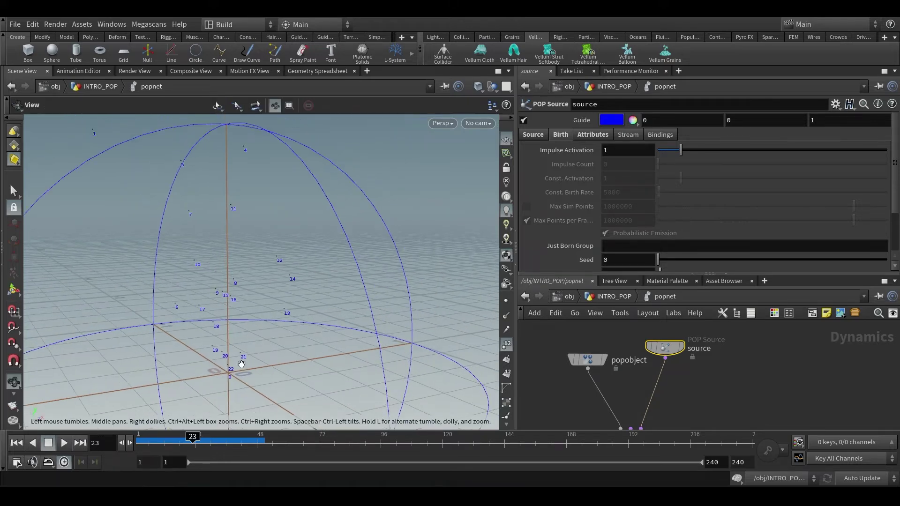
{"action": "key", "text": "Return"}
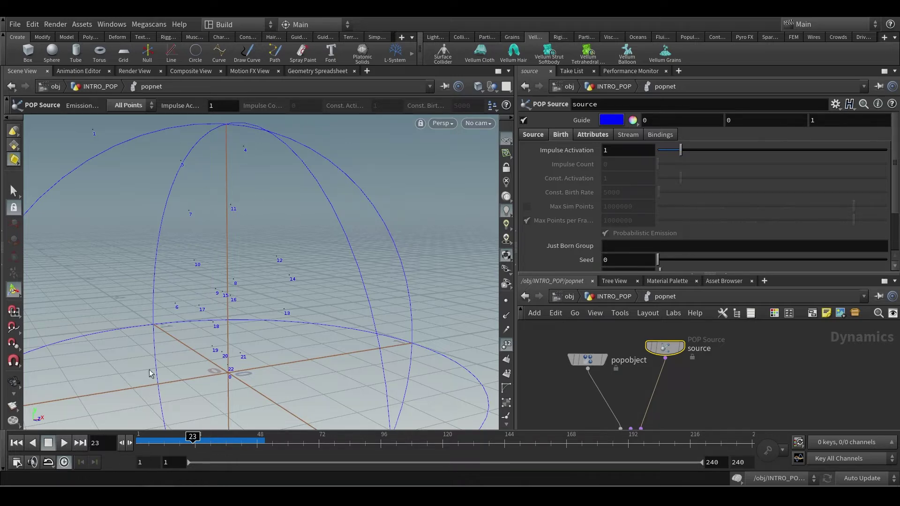
Step: Scrub past frame 24, play the simulation onward and examine the particles' point numbers in the viewport
{"action": "left_click_drag", "start_coordinate": [192, 437], "coordinate": [196, 436]}
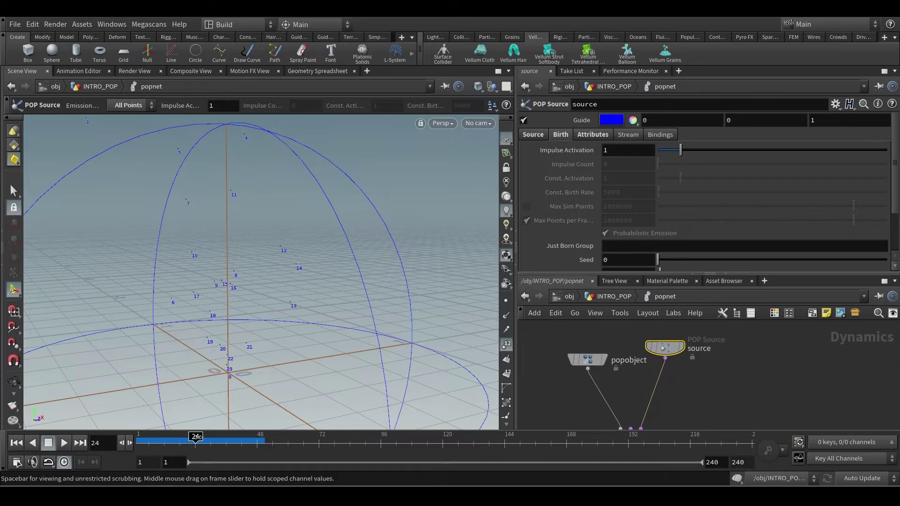
{"action": "left_click_drag", "start_coordinate": [199, 435], "coordinate": [238, 434]}
{"action": "left_click", "coordinate": [65, 443]}
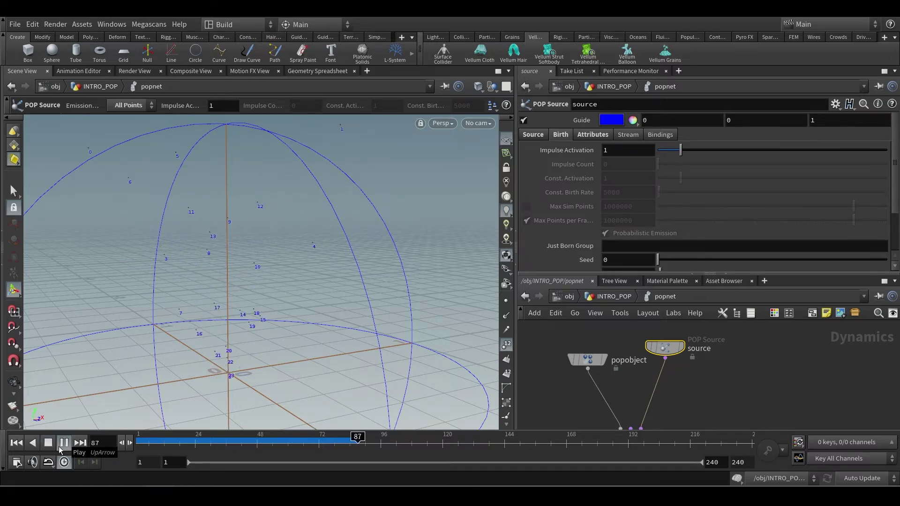
{"action": "left_click", "coordinate": [49, 443]}
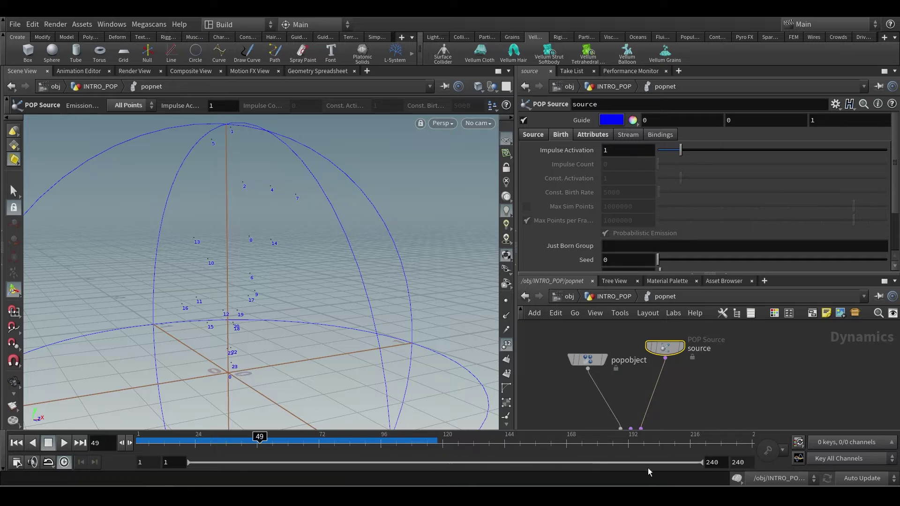
Step: Check the source's Life Expectancy against the numbered particles at frame 24 and rewind to frame 1
{"action": "scroll", "coordinate": [672, 207], "scroll_direction": "down", "scroll_amount": 3}
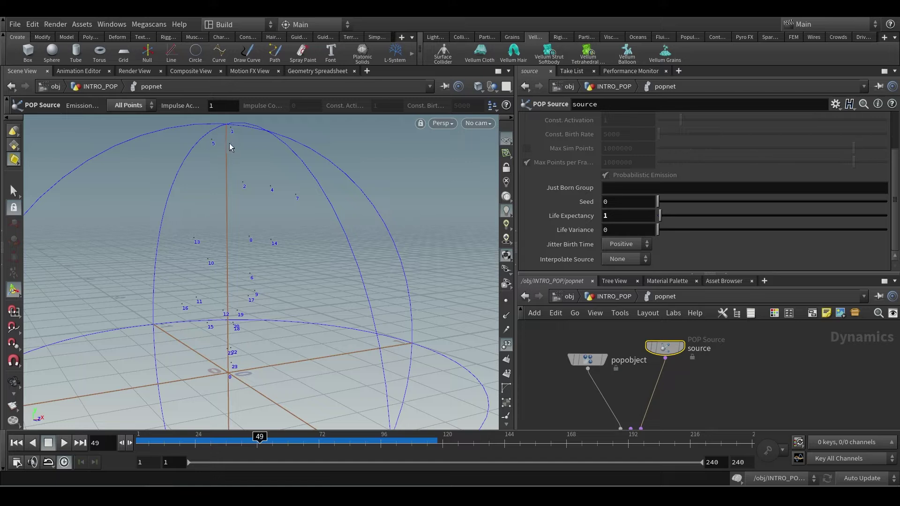
{"action": "left_click", "coordinate": [196, 441]}
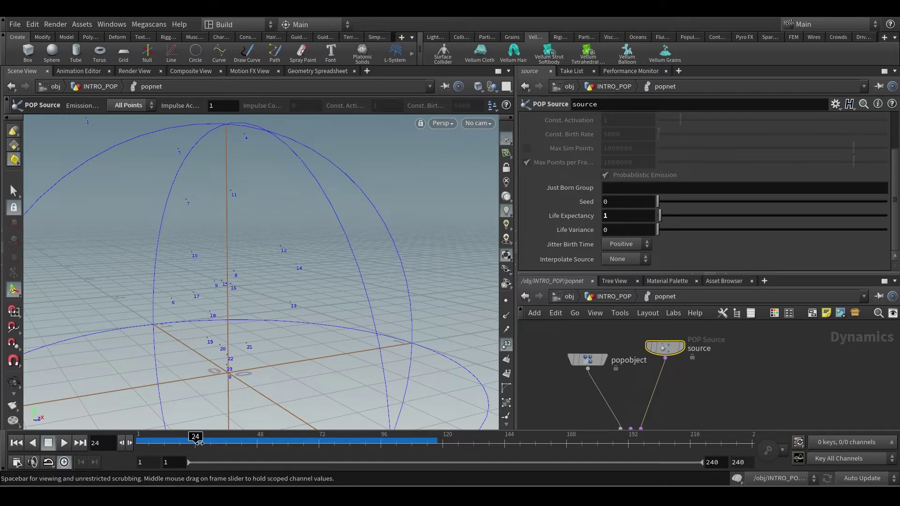
{"action": "left_click_drag", "start_coordinate": [199, 442], "coordinate": [128, 441]}
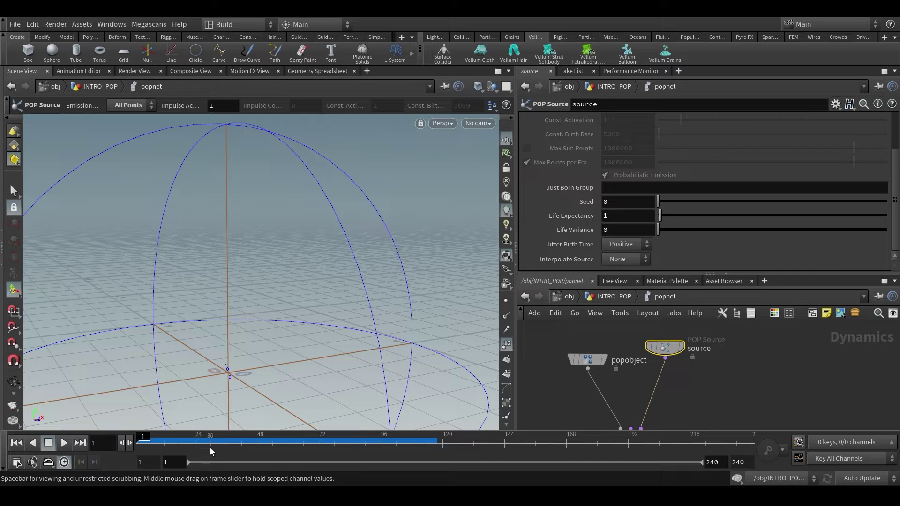
Step: Play the simulation to frame 166 in the Geometry Spreadsheet and compare the particles' id values with their point numbers
{"action": "left_click", "coordinate": [313, 72]}
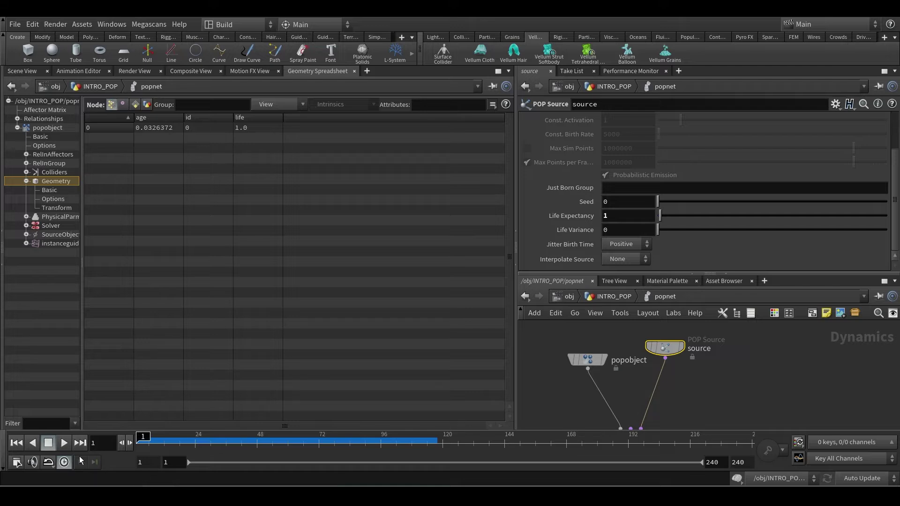
{"action": "left_click", "coordinate": [65, 443]}
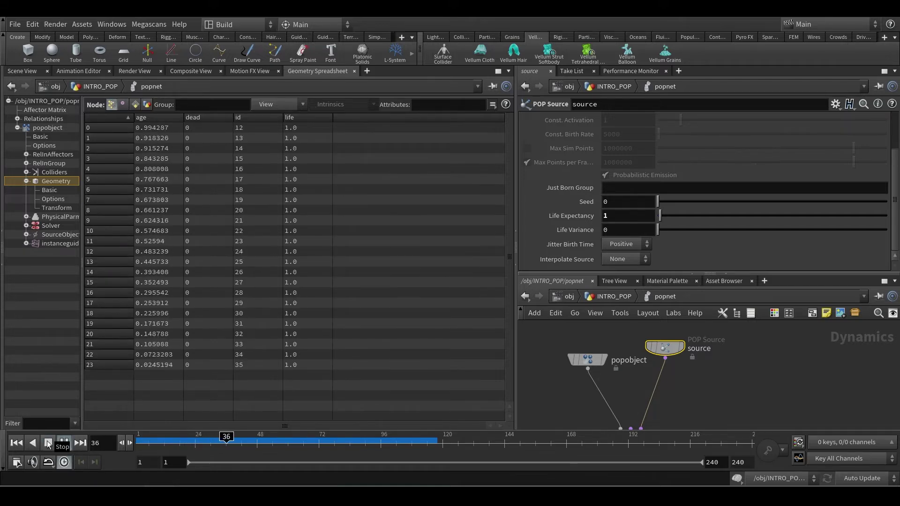
{"action": "left_click", "coordinate": [48, 443]}
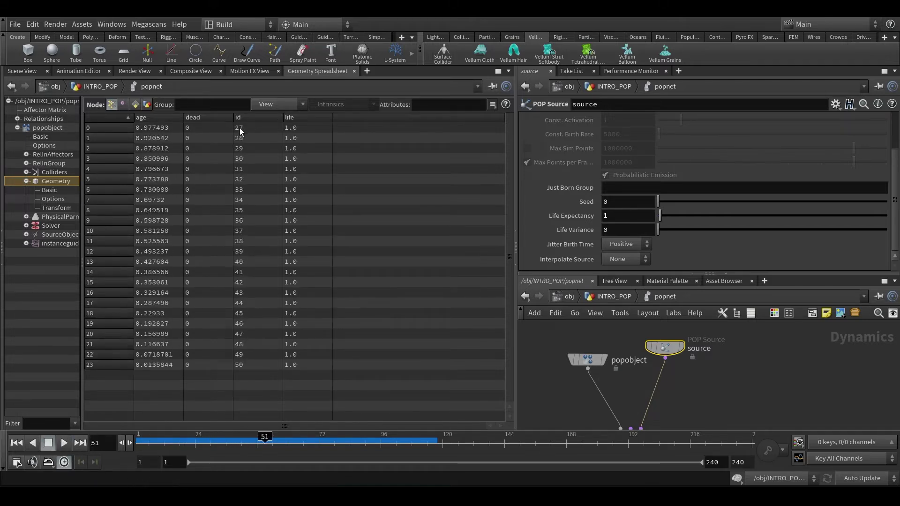
{"action": "left_click", "coordinate": [64, 443]}
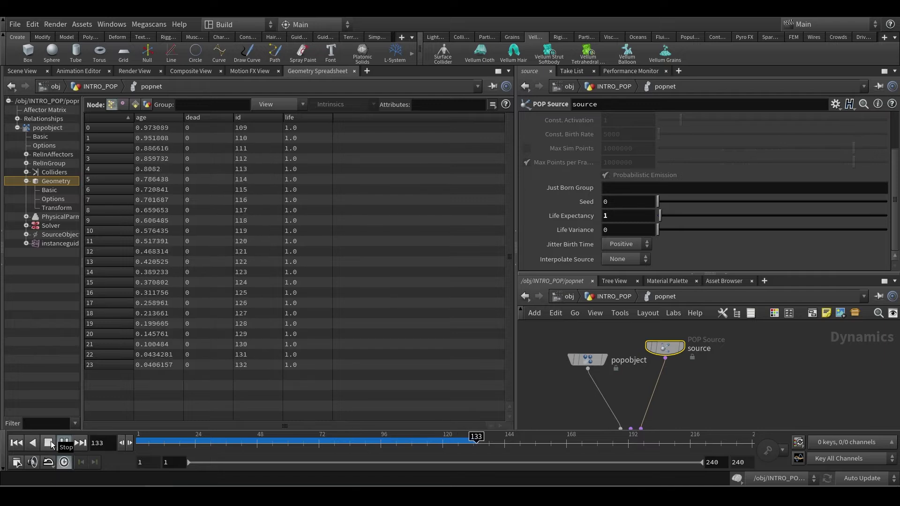
{"action": "left_click", "coordinate": [52, 445]}
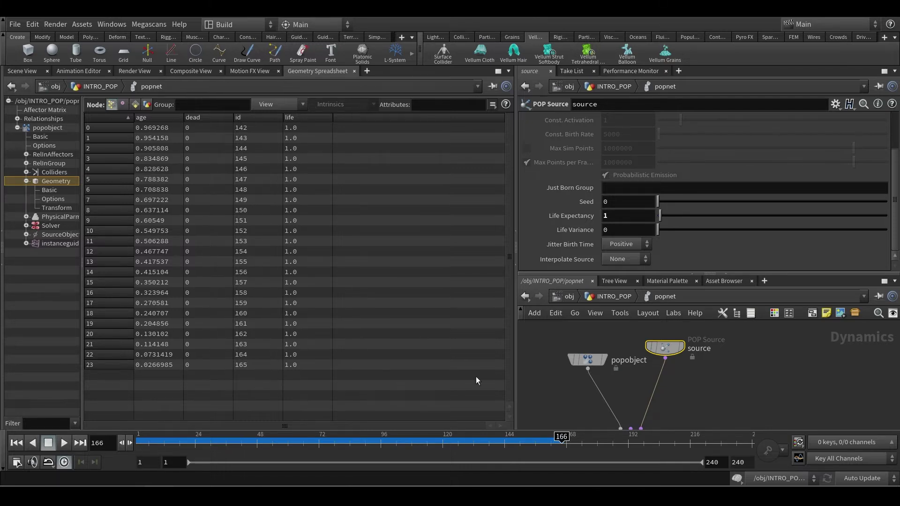
Step: Bring popsolver into view in the network and examine the numbered particles at frame 166 in the 3D scene
{"action": "middle_click_drag", "start_coordinate": [685, 429], "coordinate": [696, 384]}
{"action": "middle_click", "coordinate": [643, 388]}
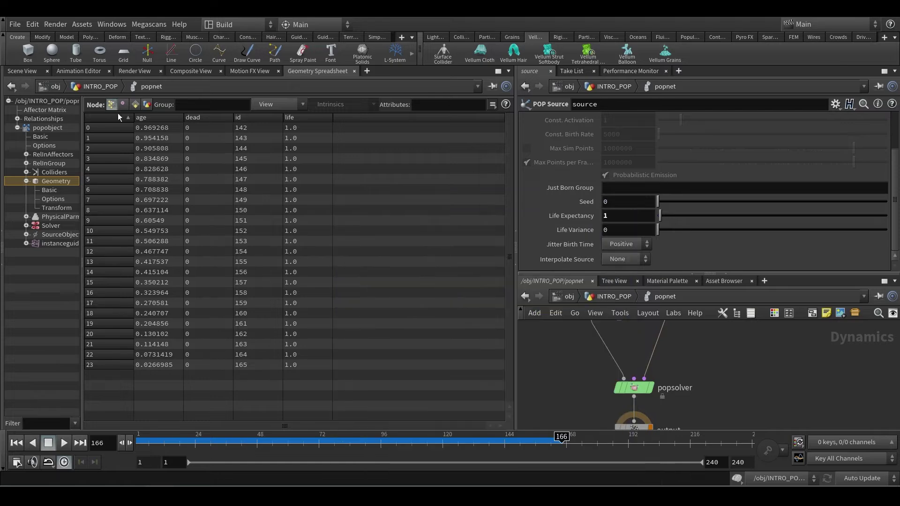
{"action": "left_click", "coordinate": [27, 72]}
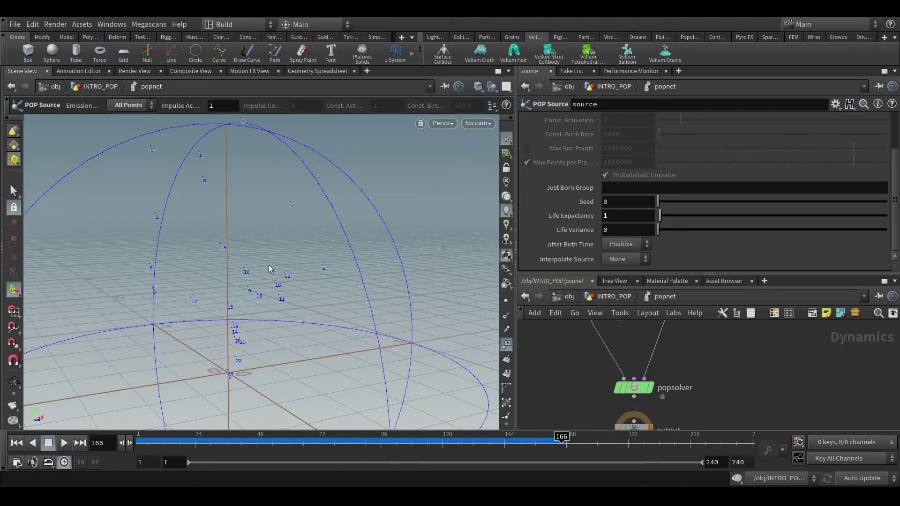
{"action": "key", "text": "Escape"}
{"action": "left_click_drag", "start_coordinate": [271, 267], "coordinate": [199, 211]}
{"action": "key", "text": "Return"}
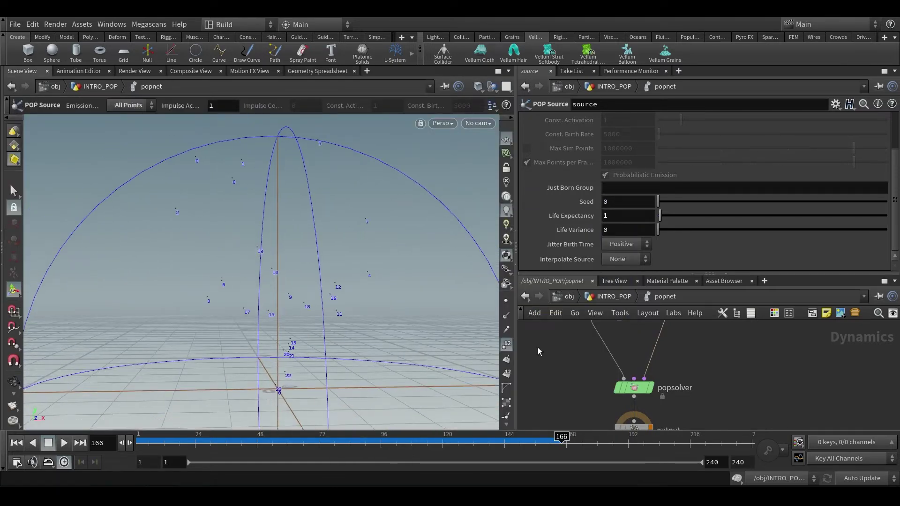
{"action": "middle_click", "coordinate": [634, 387]}
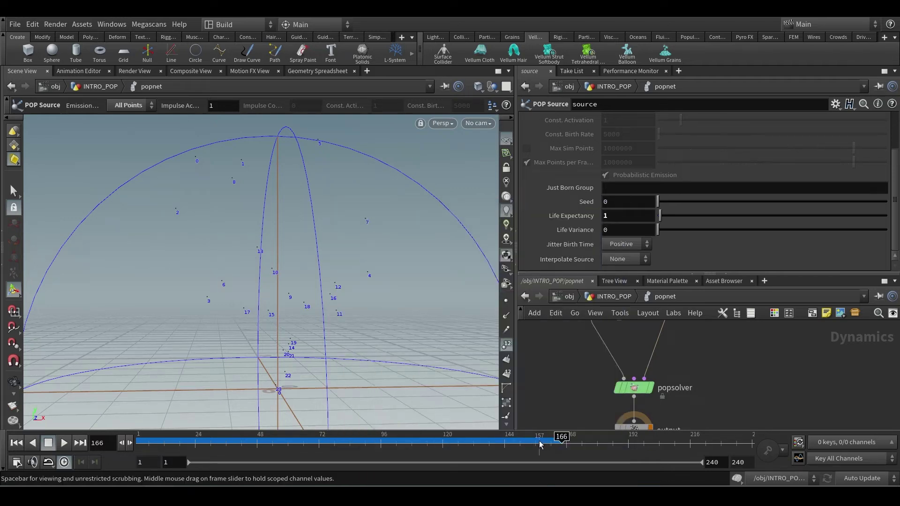
Step: Examine the id column in the Geometry Spreadsheet at frame 34 and return to the 3D scene
{"action": "left_click", "coordinate": [309, 72]}
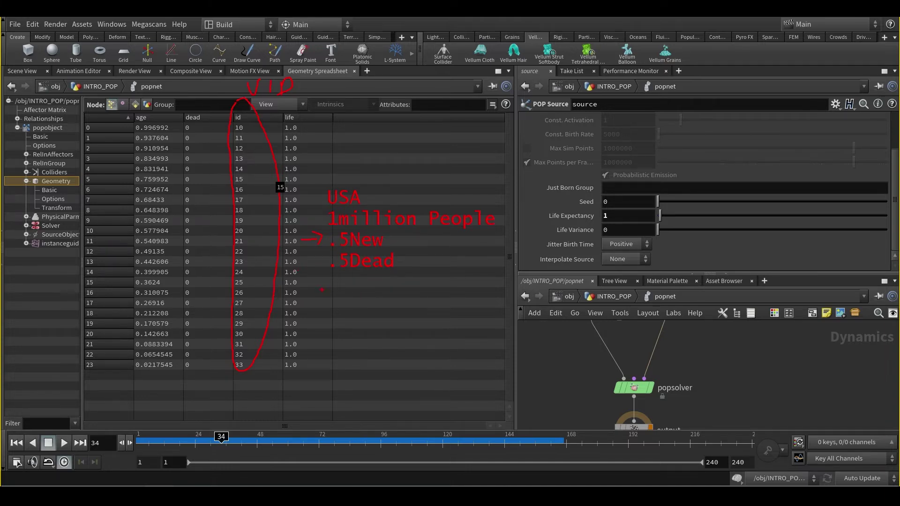
{"action": "left_click_drag", "start_coordinate": [324, 287], "coordinate": [498, 291]}
{"action": "key", "text": "Escape"}
{"action": "left_click", "coordinate": [22, 71]}
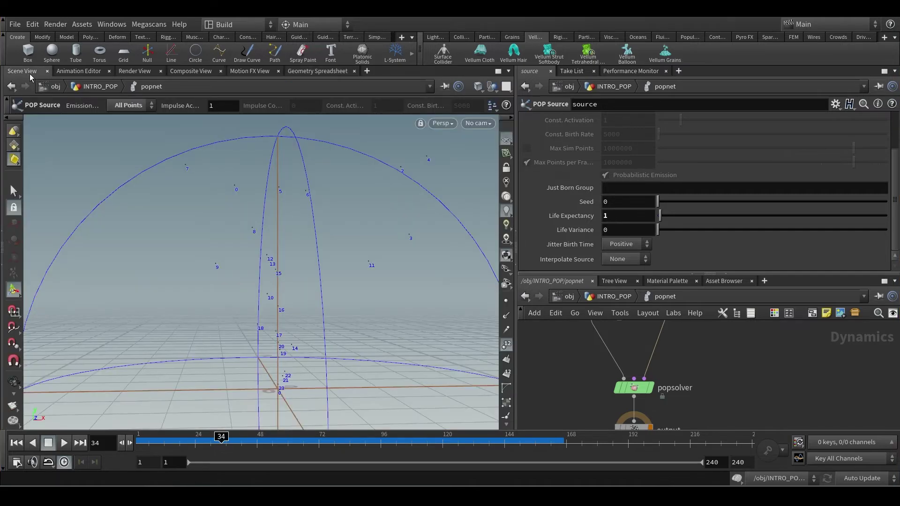
{"action": "key", "text": "h"}
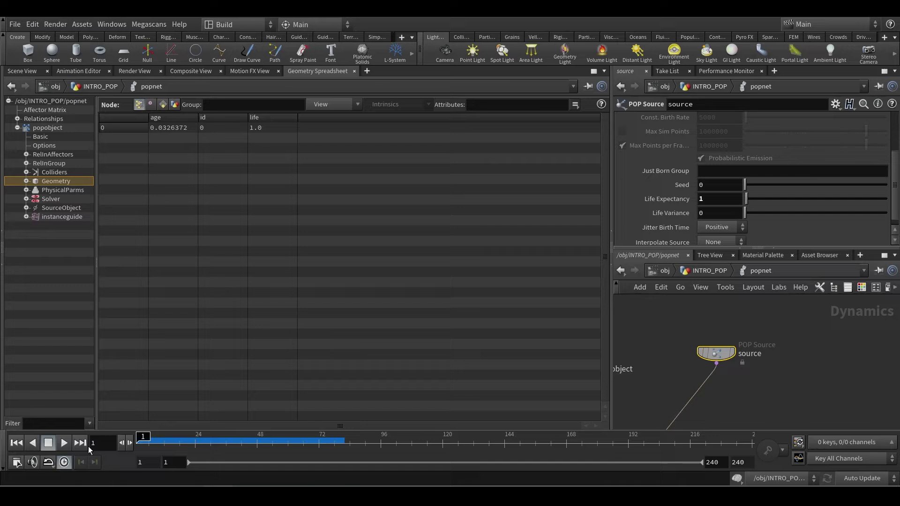
Step: Run the simulation from frame 1 to frame 24 in the Geometry Spreadsheet and compare age, id and life values
{"action": "left_click", "coordinate": [64, 443]}
{"action": "left_click", "coordinate": [51, 445]}
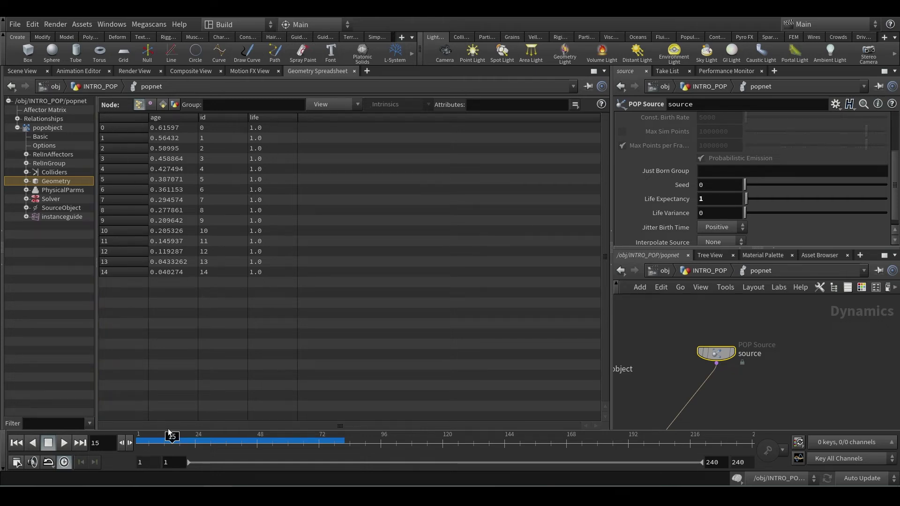
{"action": "left_click_drag", "start_coordinate": [174, 437], "coordinate": [197, 437]}
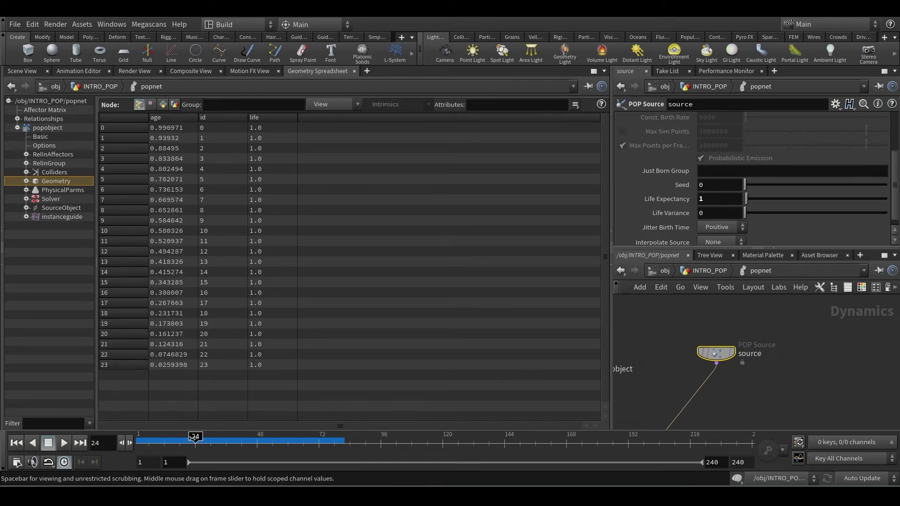
Step: Advance the simulation to frame 26, scrub back to 24 and on to 35, comparing each particle's age, id and life
{"action": "key", "text": "Right"}
{"action": "key", "text": "Right"}
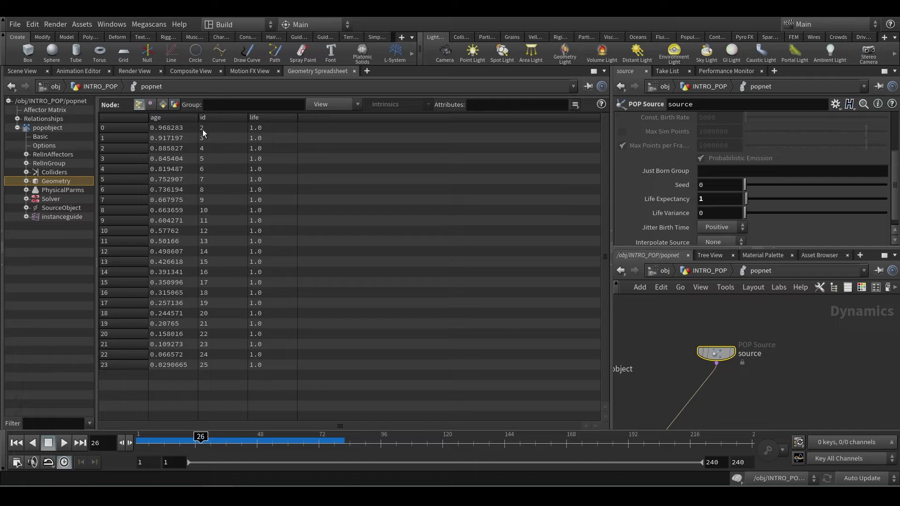
{"action": "left_click_drag", "start_coordinate": [200, 437], "coordinate": [195, 437]}
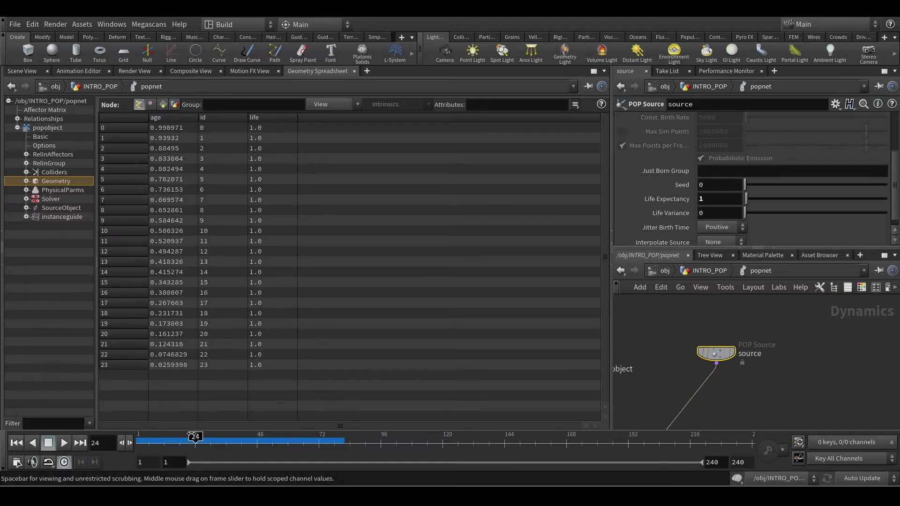
{"action": "left_click_drag", "start_coordinate": [196, 436], "coordinate": [211, 436]}
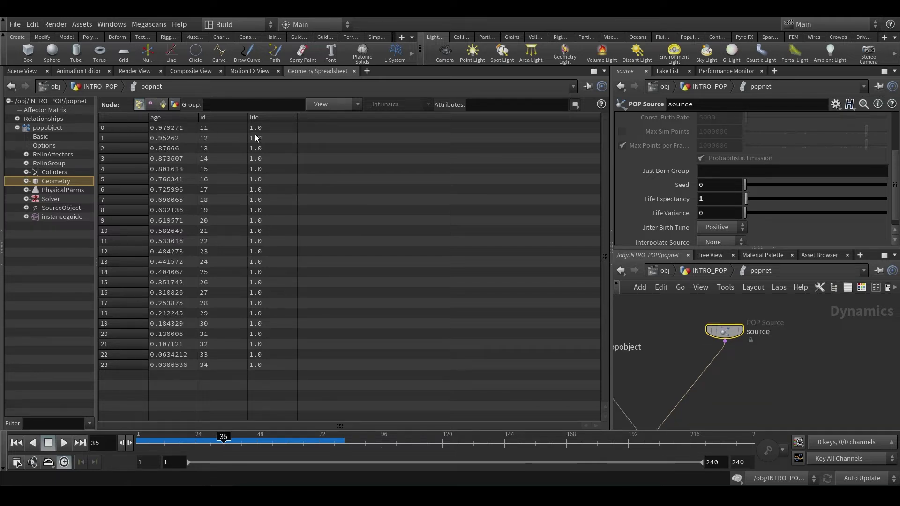
Step: Set the POP Source's Life Expectancy to 2 and replay the simulation from frame 1 to frame 53
{"action": "left_click", "coordinate": [719, 198]}
{"action": "type", "text": "2"}
{"action": "left_click", "coordinate": [16, 443]}
{"action": "left_click", "coordinate": [58, 444]}
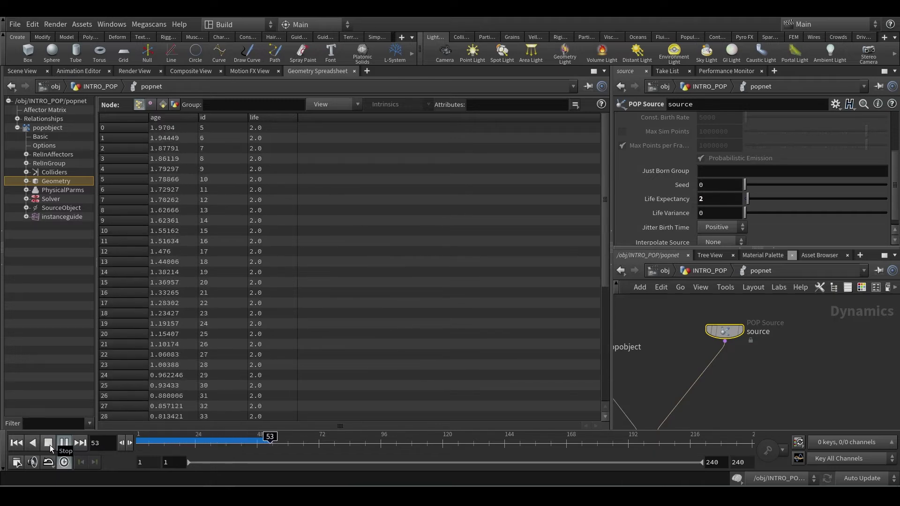
{"action": "left_click", "coordinate": [50, 446]}
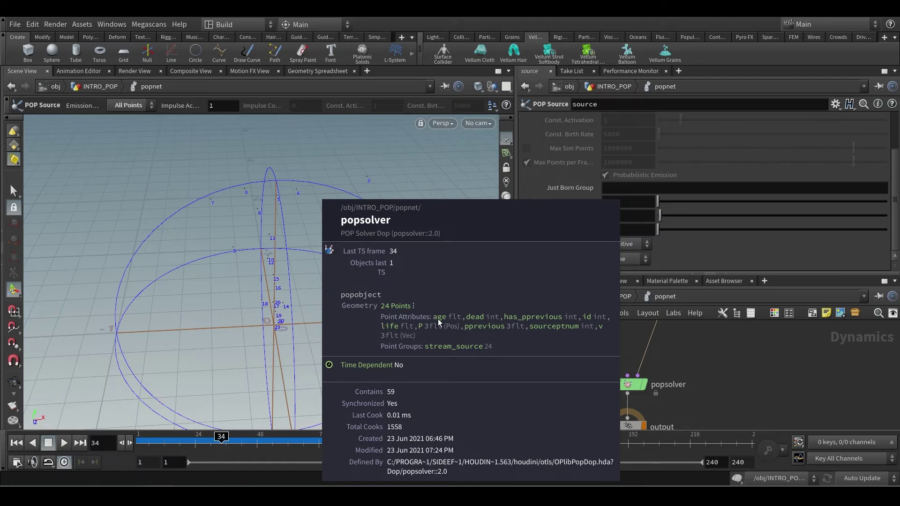
Step: Review the POP Source's emission settings and inspect the geometry information of sphere1 in INTRO_POP
{"action": "middle_click_drag", "start_coordinate": [647, 340], "coordinate": [662, 370]}
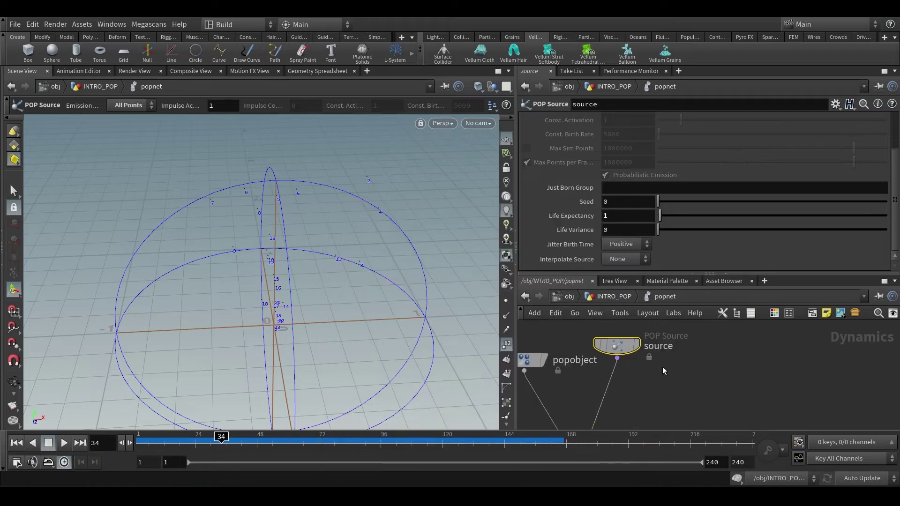
{"action": "scroll", "coordinate": [565, 160], "scroll_direction": "up", "scroll_amount": 5}
{"action": "left_click", "coordinate": [541, 136]}
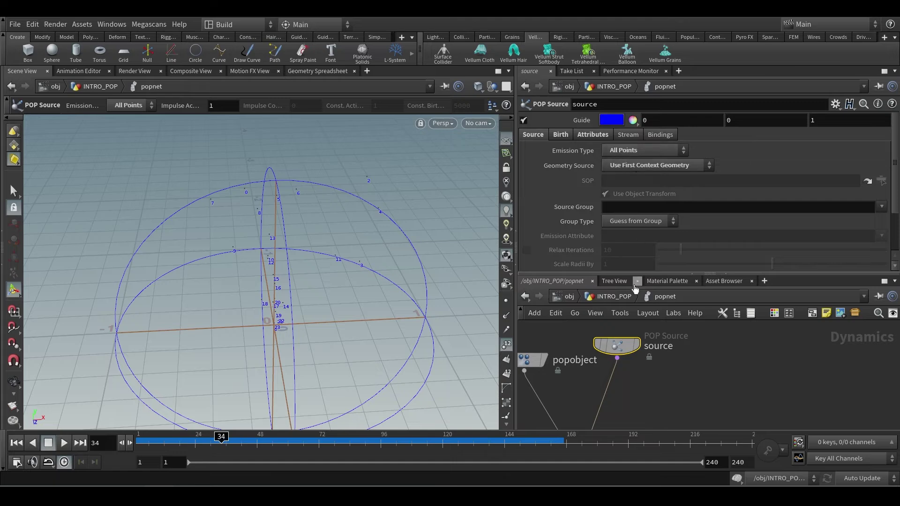
{"action": "scroll", "coordinate": [328, 321], "scroll_direction": "down", "scroll_amount": 4}
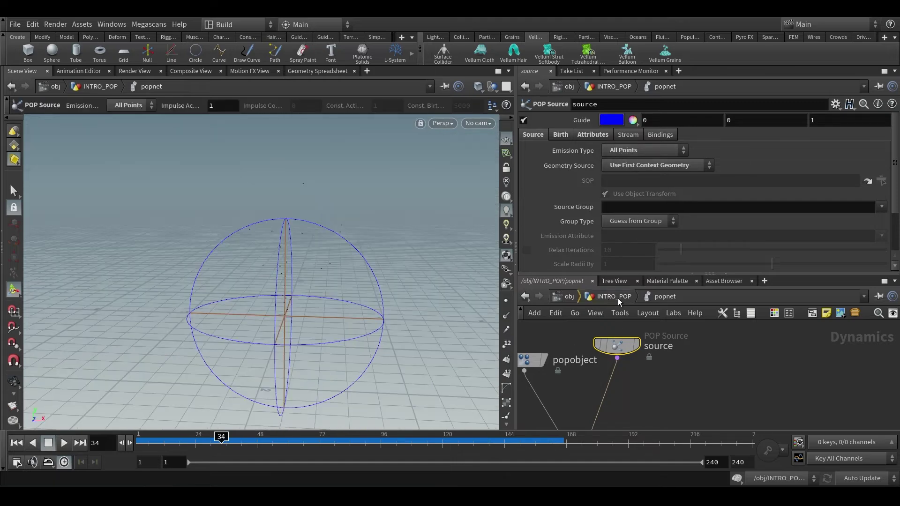
{"action": "key", "text": "u"}
{"action": "middle_click", "coordinate": [632, 342]}
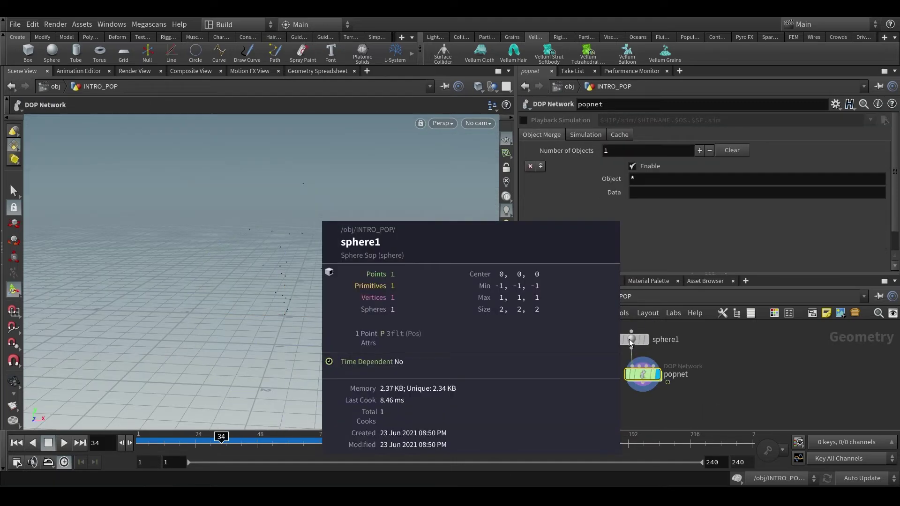
Step: Set the POP Source's Emission Type inside popnet to Scatter onto Surfaces
{"action": "double_click", "coordinate": [641, 375]}
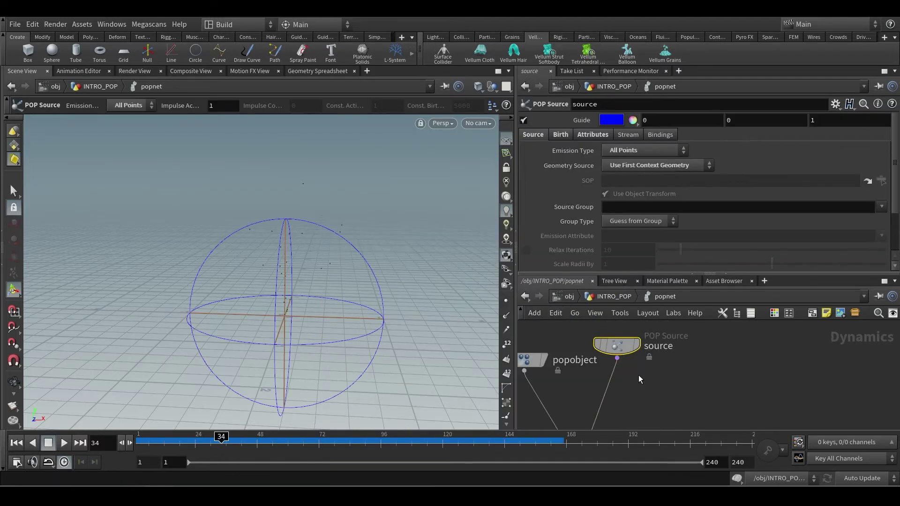
{"action": "left_click", "coordinate": [625, 151]}
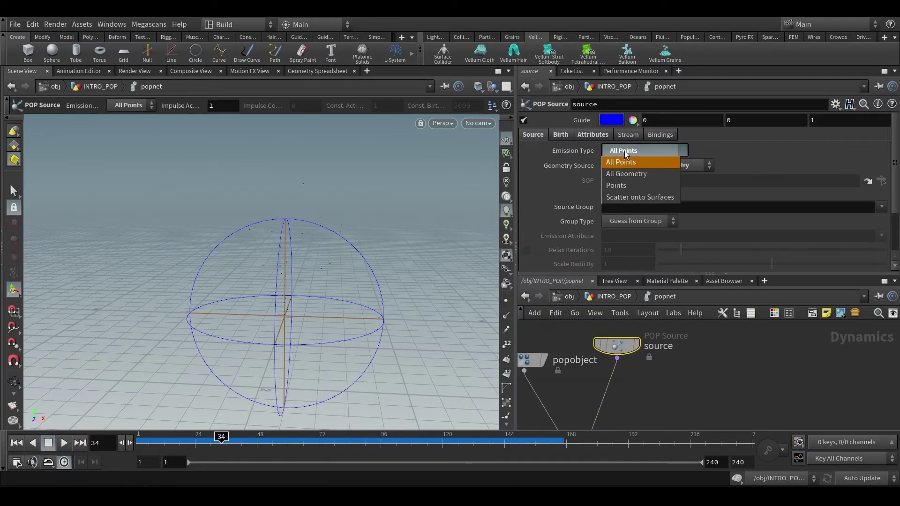
{"action": "left_click", "coordinate": [643, 198]}
Step: Move sphere1 farther away from popnet in the INTRO_POP network and return the timeline to frame 1
{"action": "left_click", "coordinate": [615, 301]}
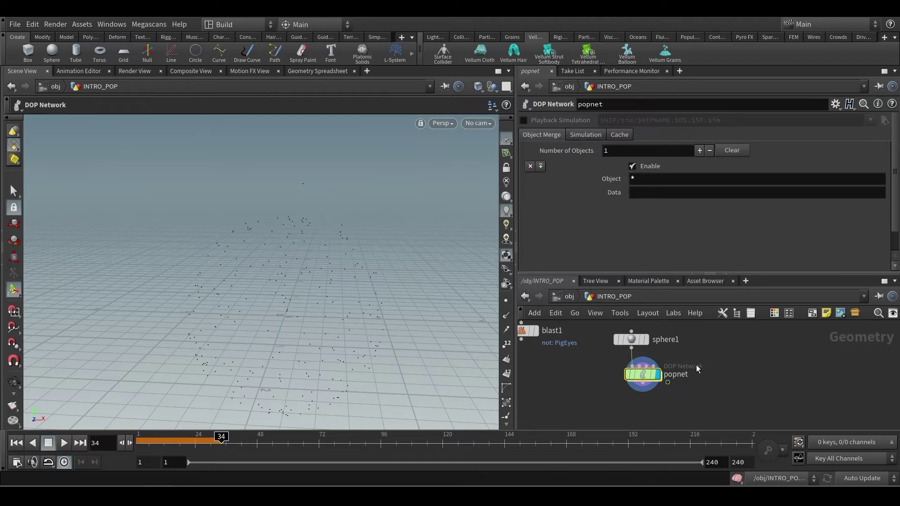
{"action": "middle_click_drag", "start_coordinate": [697, 369], "coordinate": [663, 407]}
{"action": "left_click_drag", "start_coordinate": [608, 376], "coordinate": [659, 355]}
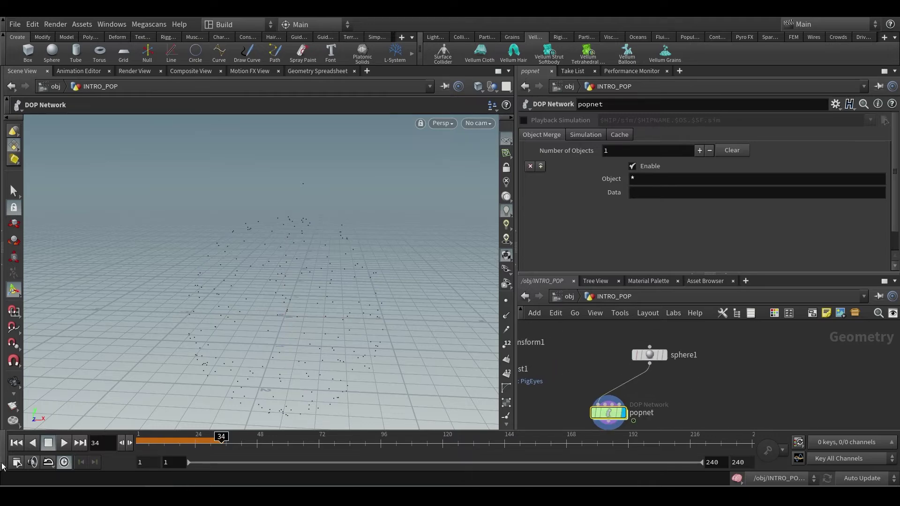
{"action": "left_click", "coordinate": [20, 444]}
Step: Display sphere1, add a Scatter node connected to it beside popnet, and display the scattered points
{"action": "left_click", "coordinate": [663, 354]}
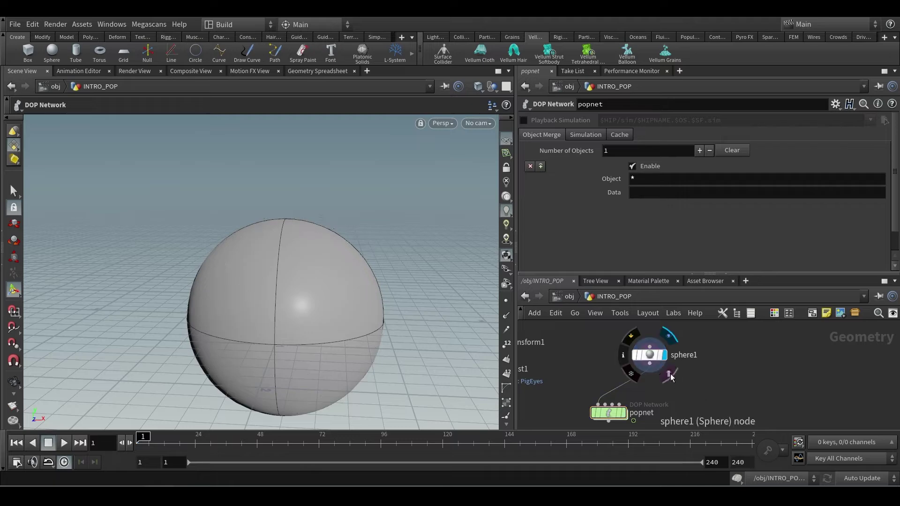
{"action": "left_click", "coordinate": [649, 370]}
{"action": "key", "text": "Tab"}
{"action": "type", "text": "c"}
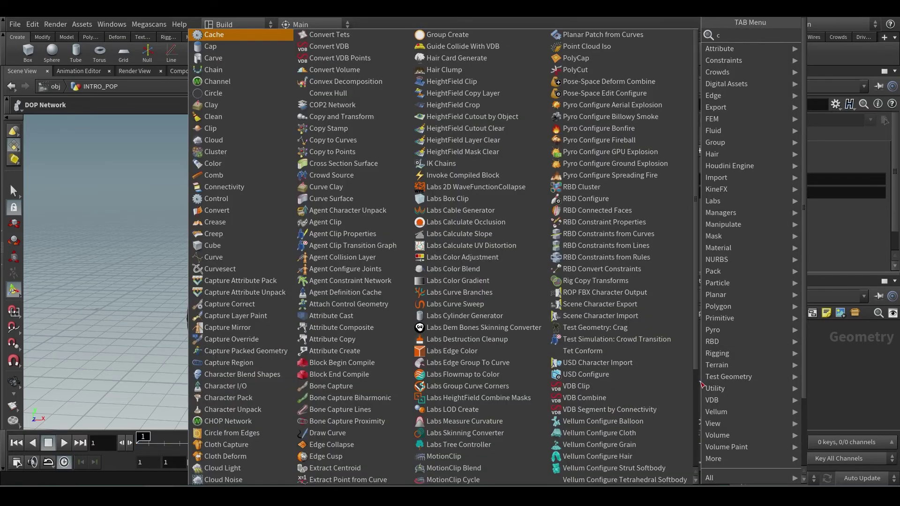
{"action": "key", "text": "BackSpace"}
{"action": "type", "text": "sca"}
{"action": "key", "text": "Return"}
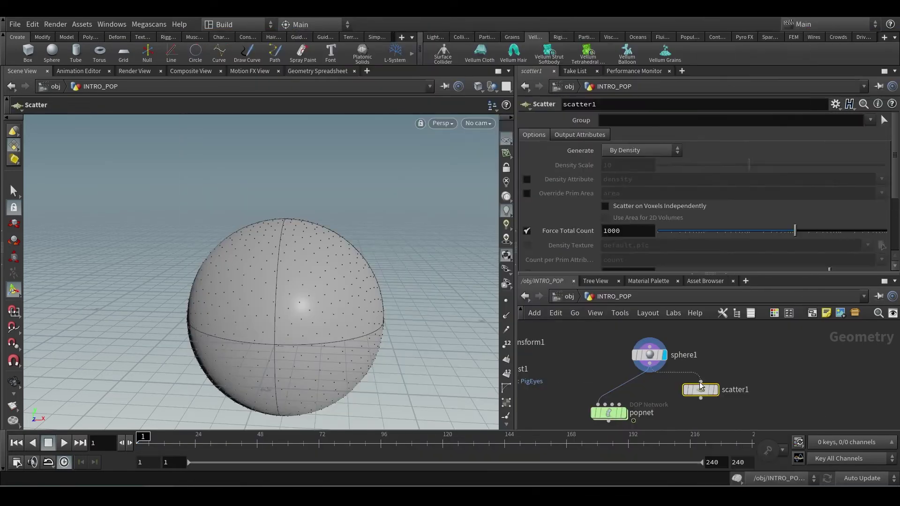
{"action": "left_click", "coordinate": [700, 388]}
{"action": "left_click", "coordinate": [713, 389]}
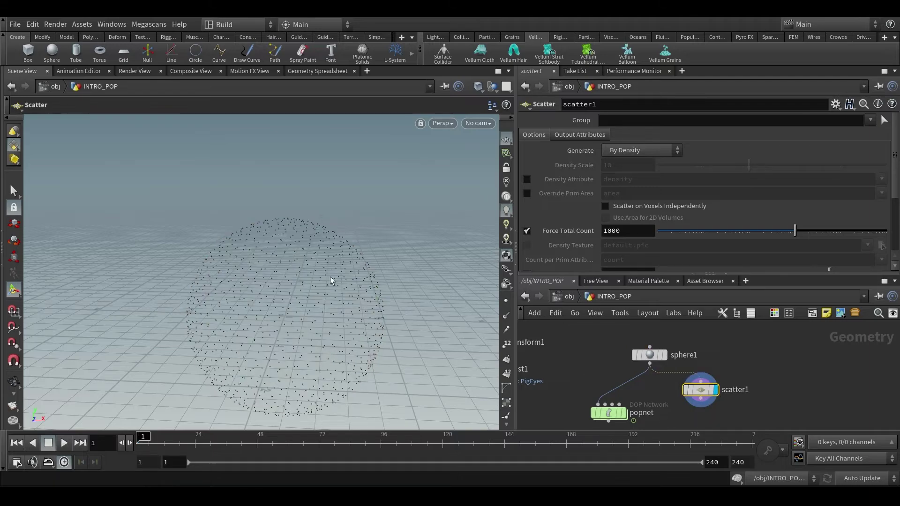
Step: Compare the scattered points with the sphere's surface by alternating the displayed node between scatter1 and sphere1
{"action": "key", "text": "Escape"}
{"action": "mouse_move", "coordinate": [280, 315]}
{"action": "left_mouse_down"}
{"action": "mouse_move", "coordinate": [287, 316]}
{"action": "mouse_move", "coordinate": [284, 249]}
{"action": "left_mouse_up"}
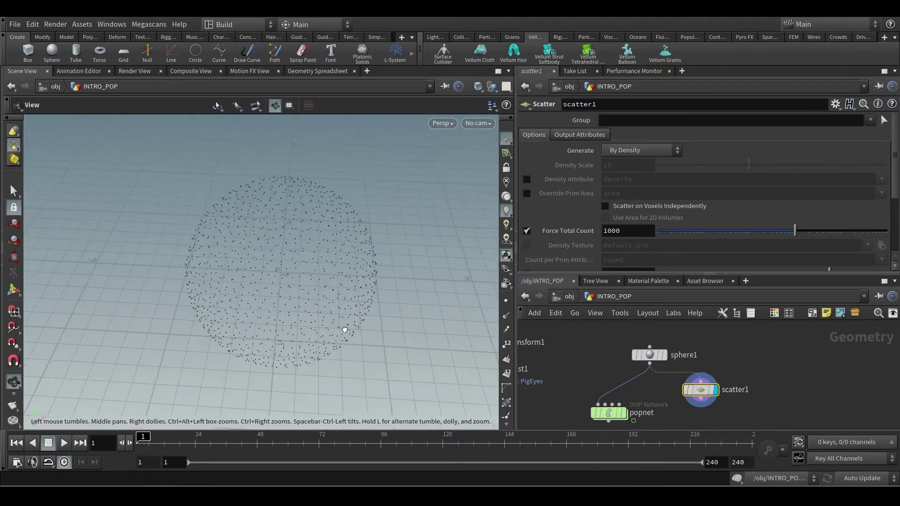
{"action": "key", "text": "Return"}
{"action": "left_click", "coordinate": [664, 354]}
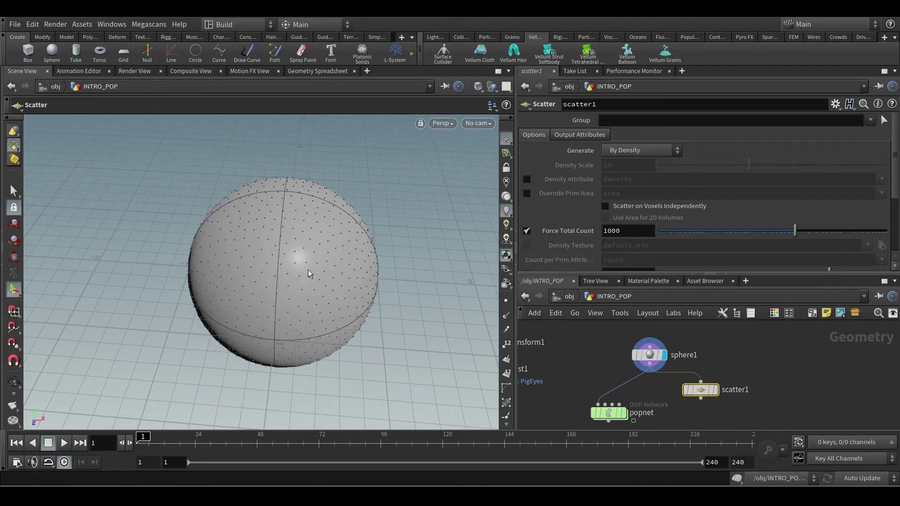
{"action": "left_click", "coordinate": [646, 355]}
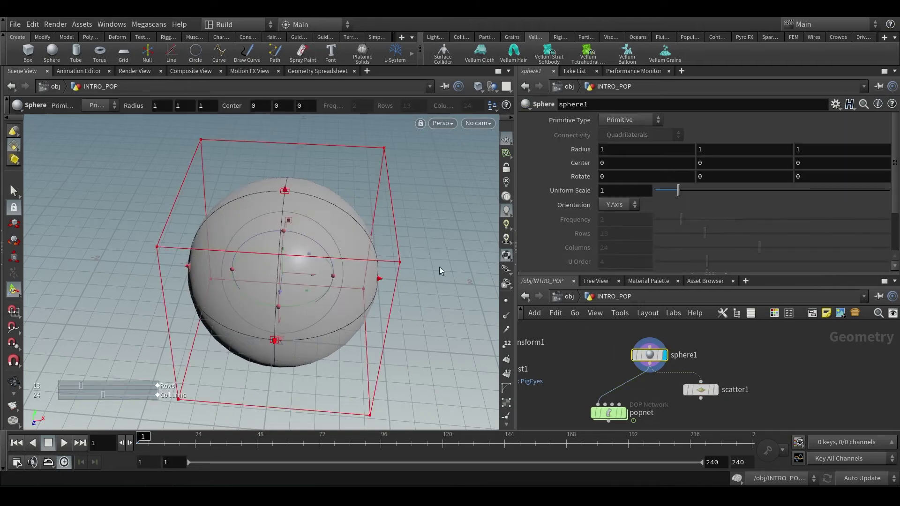
{"action": "left_click", "coordinate": [713, 389]}
{"action": "left_click", "coordinate": [700, 389]}
{"action": "middle_click_drag", "start_coordinate": [647, 396], "coordinate": [648, 379]}
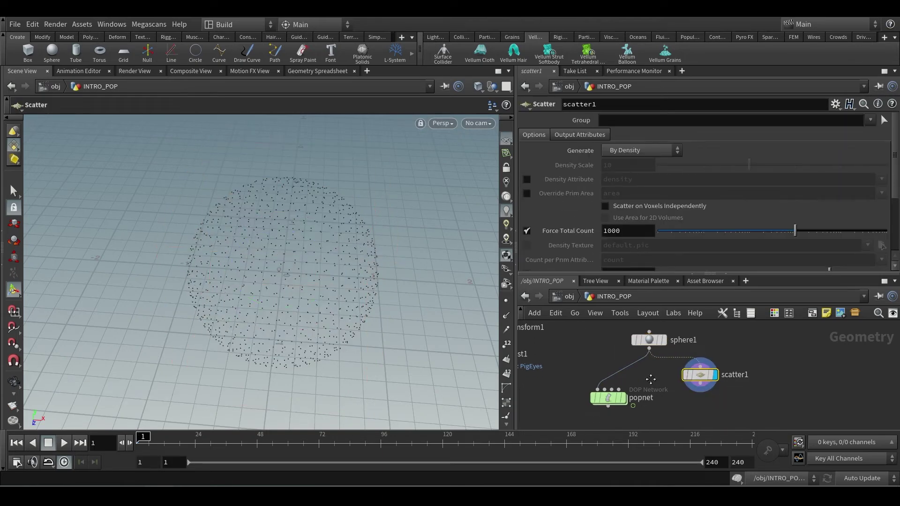
Step: Delete scatter1, display popnet and open it to examine the particles emitted over the sphere's surface
{"action": "key", "text": "Delete"}
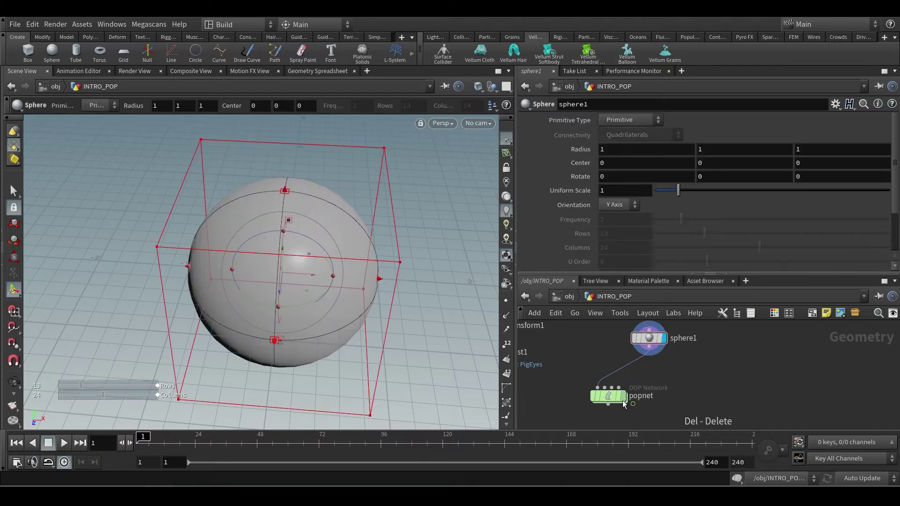
{"action": "left_click", "coordinate": [623, 396]}
{"action": "left_click", "coordinate": [609, 399]}
{"action": "double_click", "coordinate": [609, 398]}
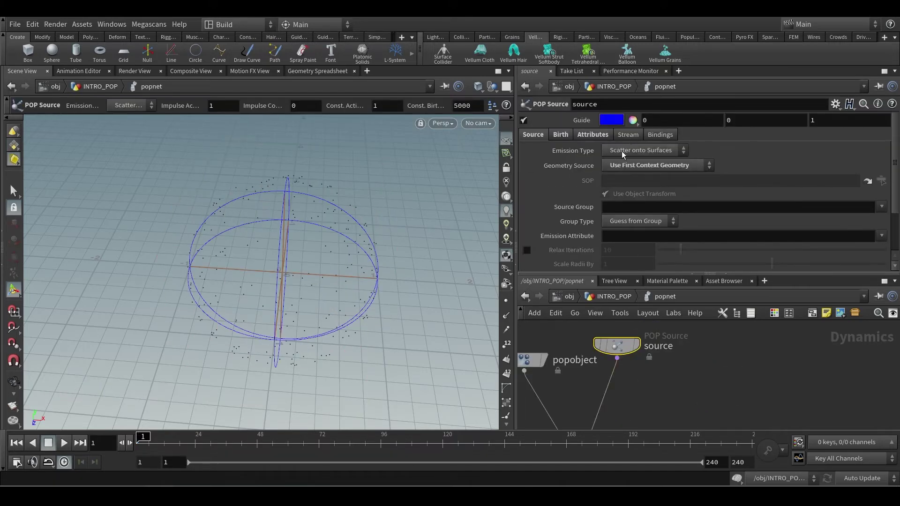
{"action": "key", "text": "Escape"}
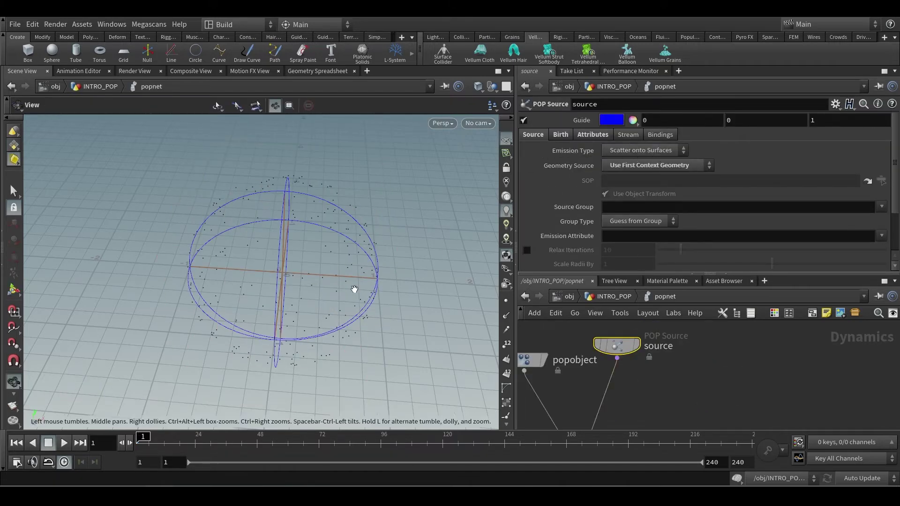
{"action": "left_click_drag", "start_coordinate": [352, 291], "coordinate": [358, 249]}
{"action": "key", "text": "Return"}
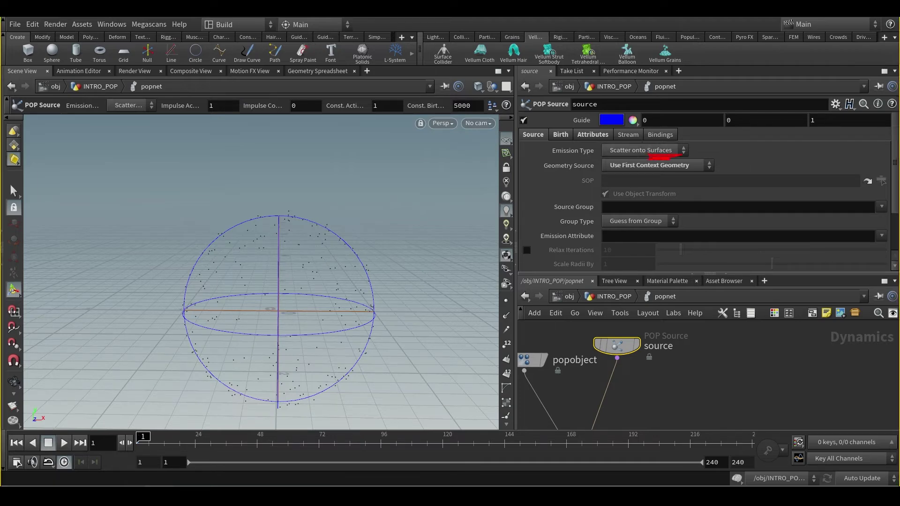
Step: Insert a Scatter node on the wire between sphere1 and popnet in INTRO_POP
{"action": "key", "text": "u"}
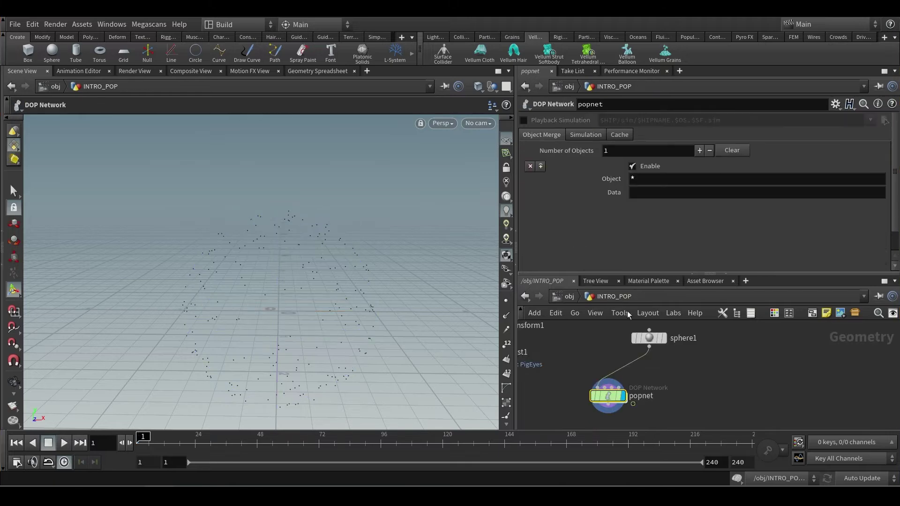
{"action": "key", "text": "Tab"}
{"action": "mouse_move", "coordinate": [663, 370]}
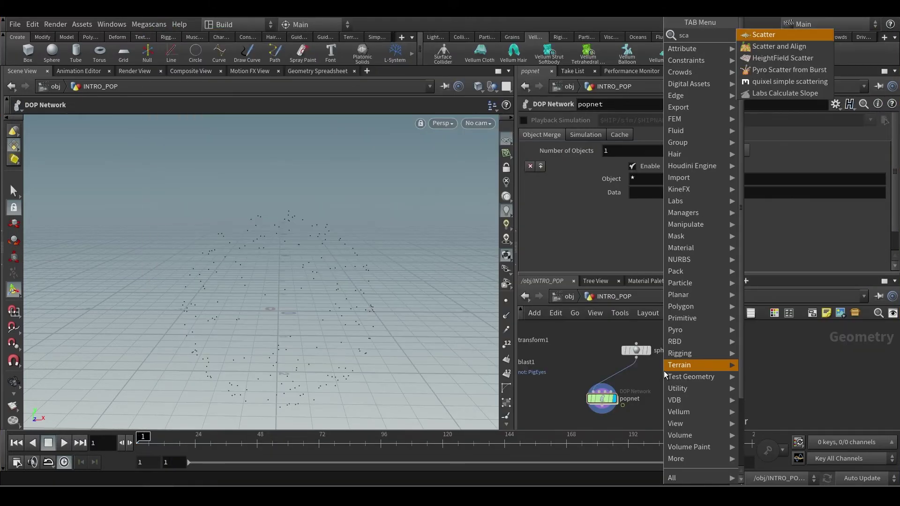
{"action": "key", "text": "Return"}
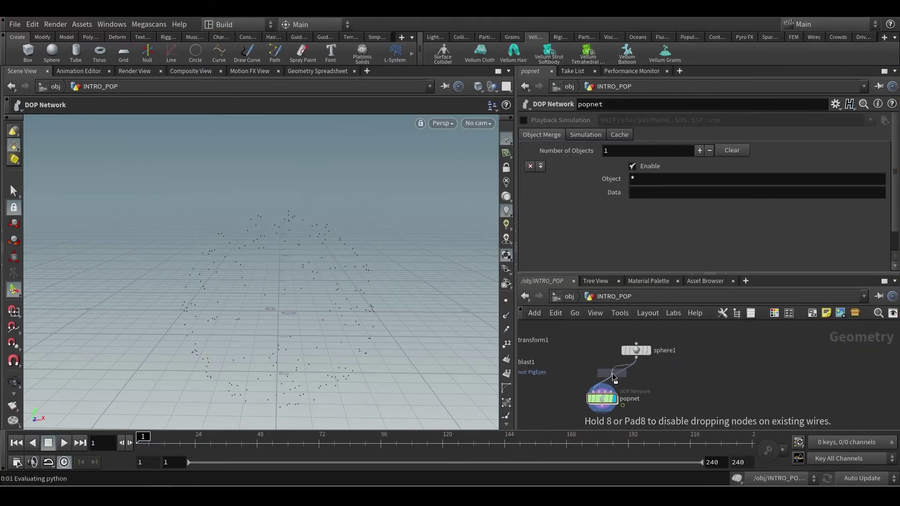
{"action": "left_click", "coordinate": [612, 373]}
Step: Display scatter1, inspect its points and geometry information, and check the POP Source settings with this input in popnet
{"action": "scroll", "coordinate": [630, 375], "scroll_direction": "up", "scroll_amount": 3}
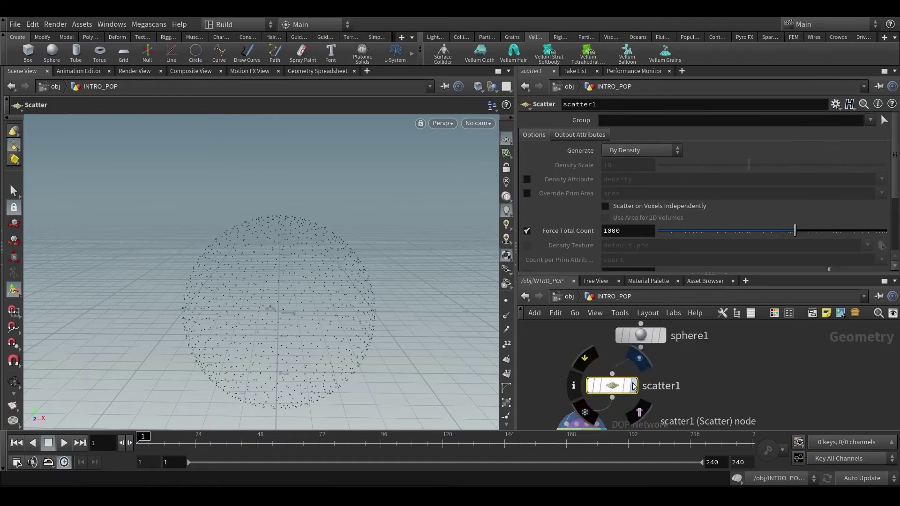
{"action": "left_click", "coordinate": [633, 385]}
{"action": "key", "text": "Escape"}
{"action": "left_click_drag", "start_coordinate": [258, 262], "coordinate": [251, 233]}
{"action": "key", "text": "Return"}
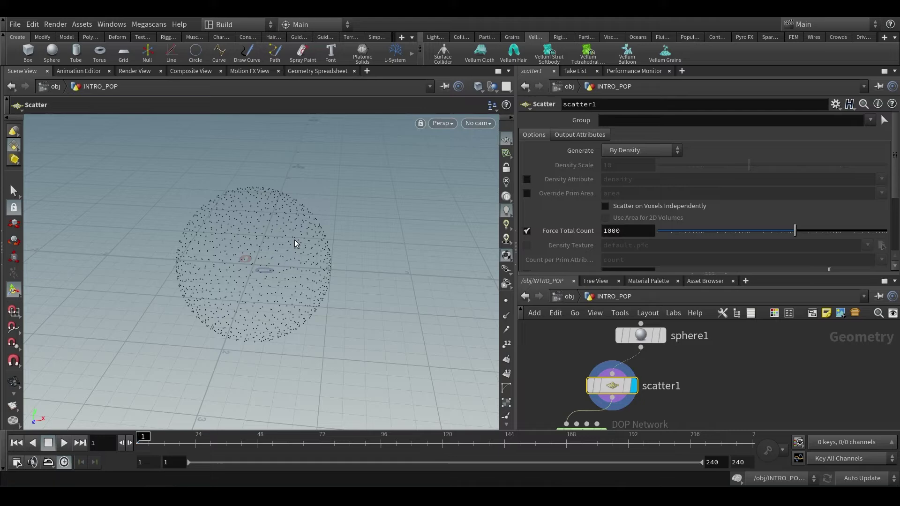
{"action": "middle_click", "coordinate": [621, 389]}
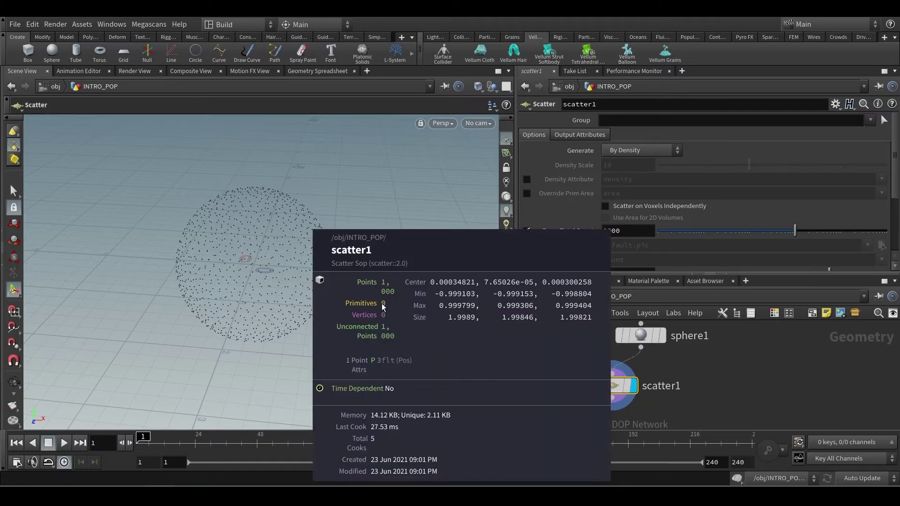
{"action": "scroll", "coordinate": [719, 408], "scroll_direction": "down", "scroll_amount": 2}
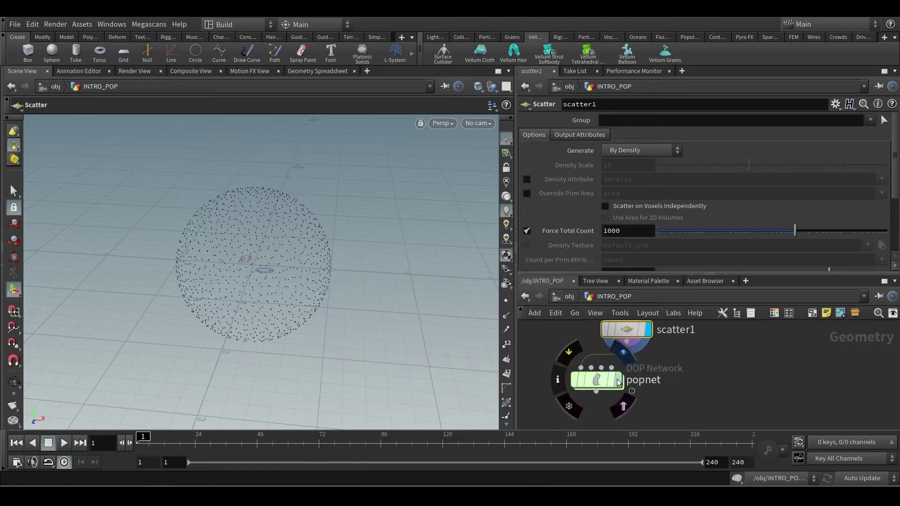
{"action": "double_click", "coordinate": [601, 383]}
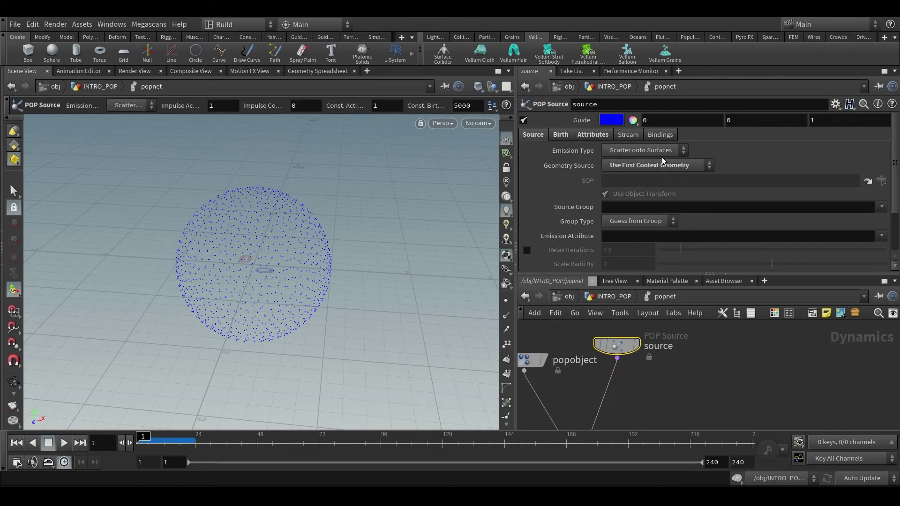
Step: Cut the wires running from sphere1 to popnet and to scatter1 in INTRO_POP
{"action": "left_click", "coordinate": [612, 298]}
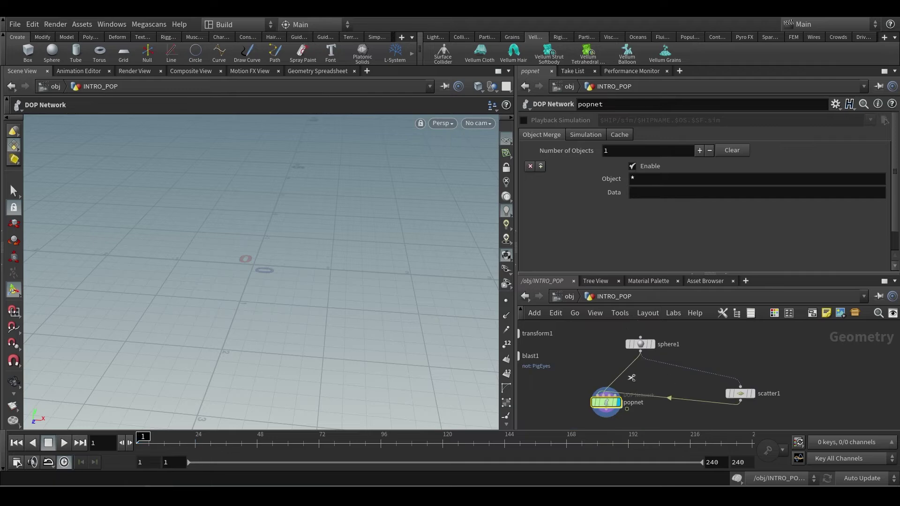
{"action": "left_click_drag", "start_coordinate": [631, 377], "coordinate": [703, 375]}
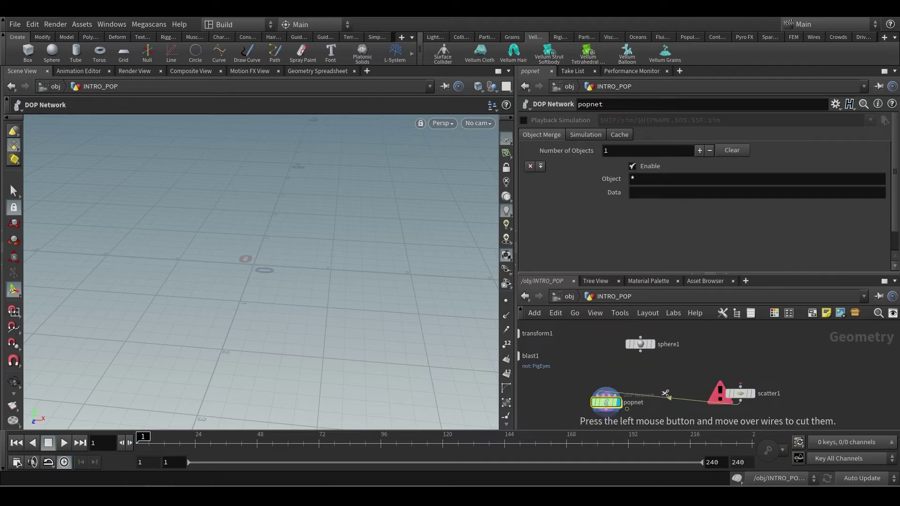
Step: Connect sphere1's output to both popnet and scatter1 in INTRO_POP, and go inside popnet to its POP Source
{"action": "left_click_drag", "start_coordinate": [640, 350], "coordinate": [605, 387]}
{"action": "left_click_drag", "start_coordinate": [640, 351], "coordinate": [700, 380]}
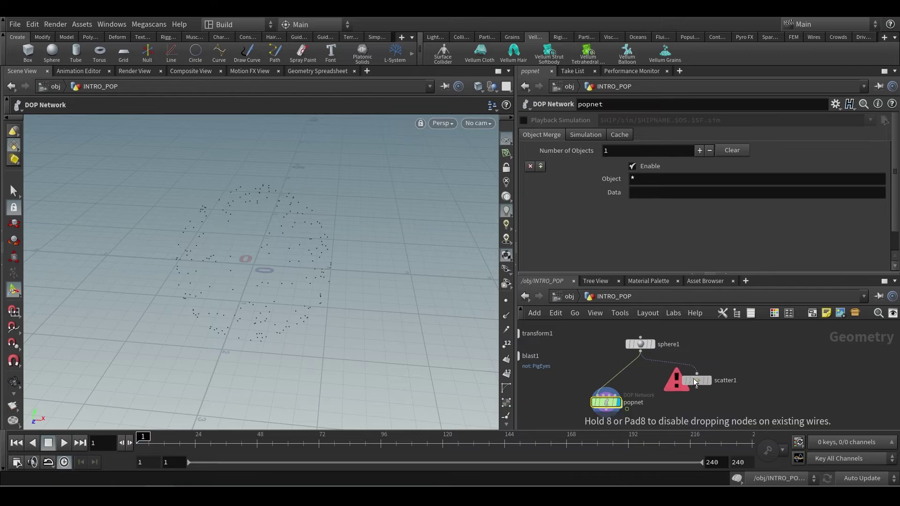
{"action": "scroll", "coordinate": [645, 384], "scroll_direction": "up", "scroll_amount": 4}
{"action": "double_click", "coordinate": [616, 397]}
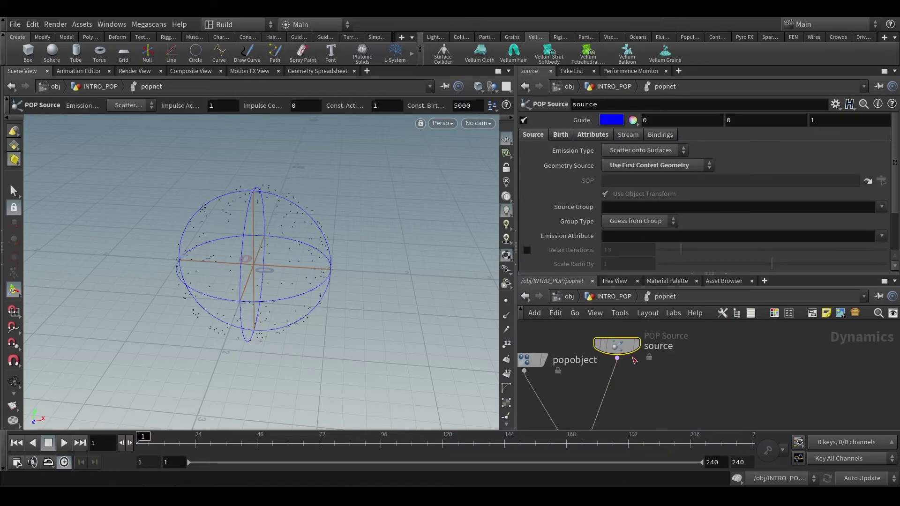
{"action": "scroll", "coordinate": [213, 344], "scroll_direction": "down", "scroll_amount": 3}
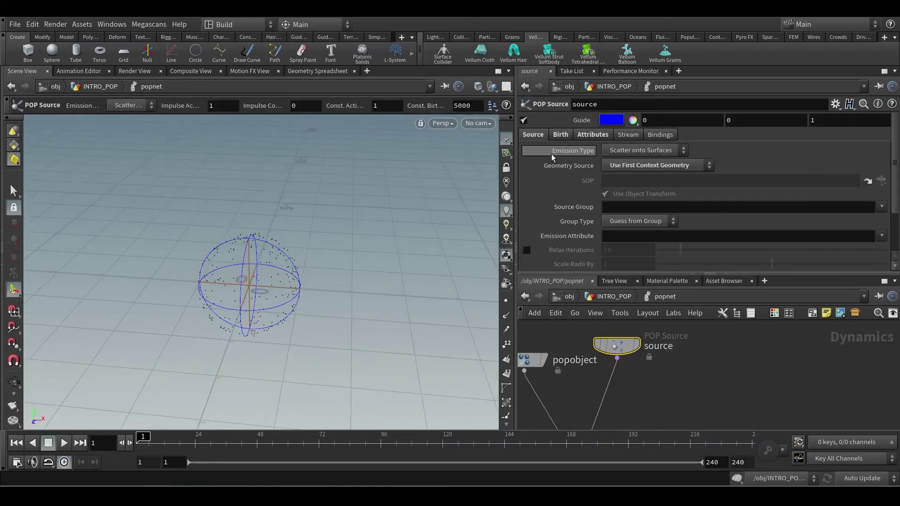
Step: Set the POP Source's Const. Activation to 0 and its Impulse Count to 100 in the birth settings
{"action": "left_click", "coordinate": [559, 138]}
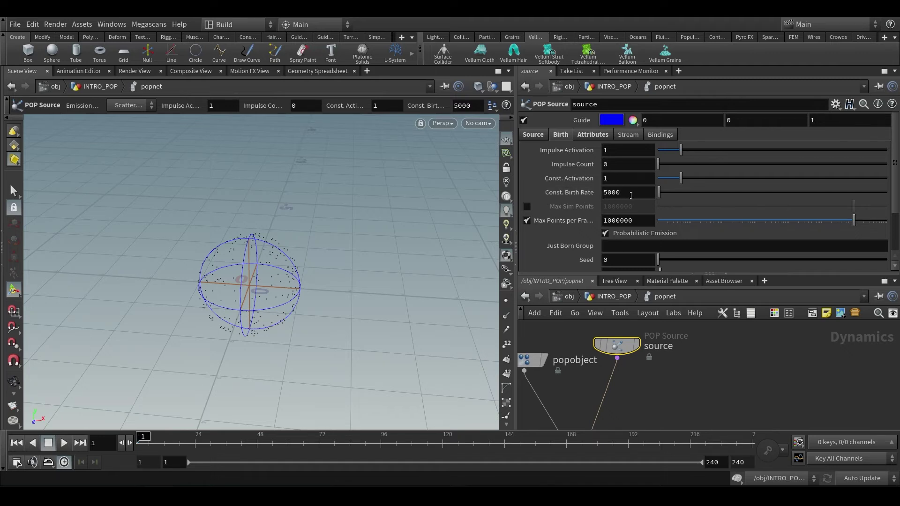
{"action": "left_click", "coordinate": [627, 178]}
{"action": "type", "text": "0"}
{"action": "key", "text": "Return"}
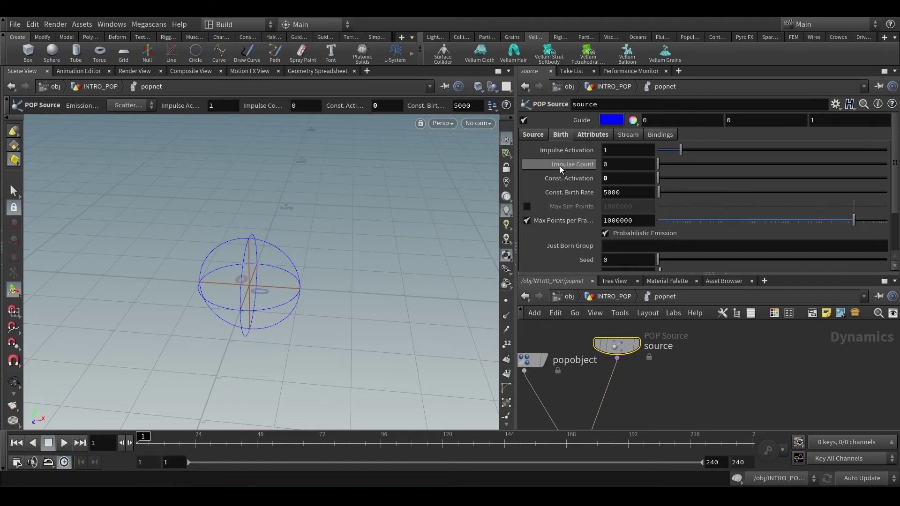
{"action": "left_click", "coordinate": [617, 163]}
{"action": "type", "text": "100"}
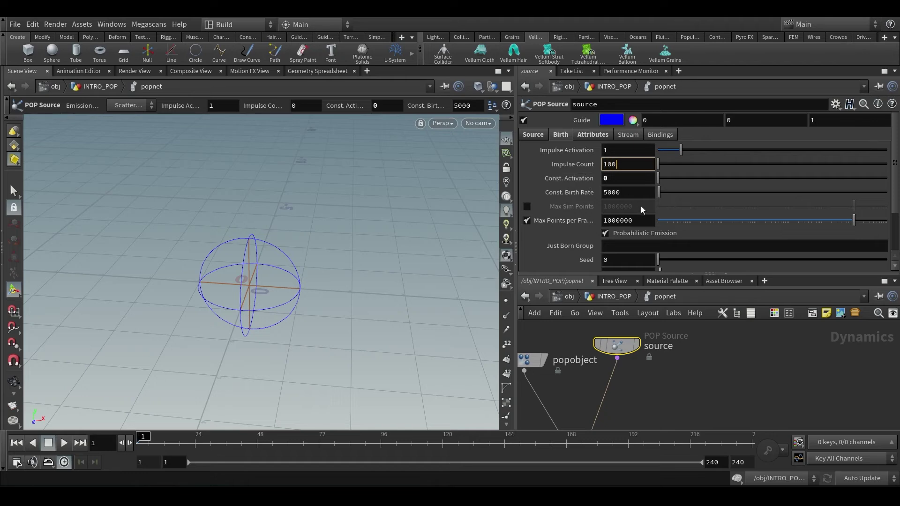
{"action": "key", "text": "Return"}
{"action": "key", "text": "Escape"}
{"action": "left_click_drag", "start_coordinate": [287, 336], "coordinate": [315, 326]}
{"action": "key", "text": "Return"}
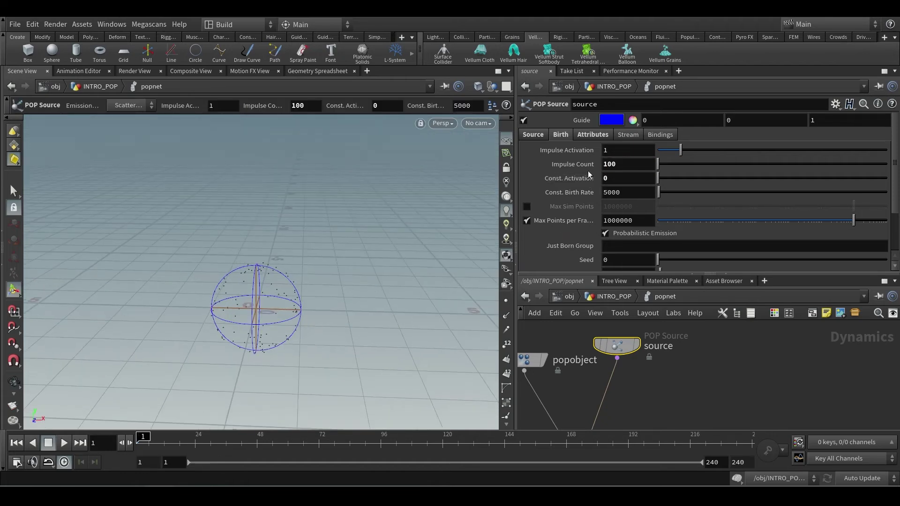
Step: Play the impulse emission briefly, go to frame 24 and inspect the point count in popsolver's node information
{"action": "left_click", "coordinate": [64, 442]}
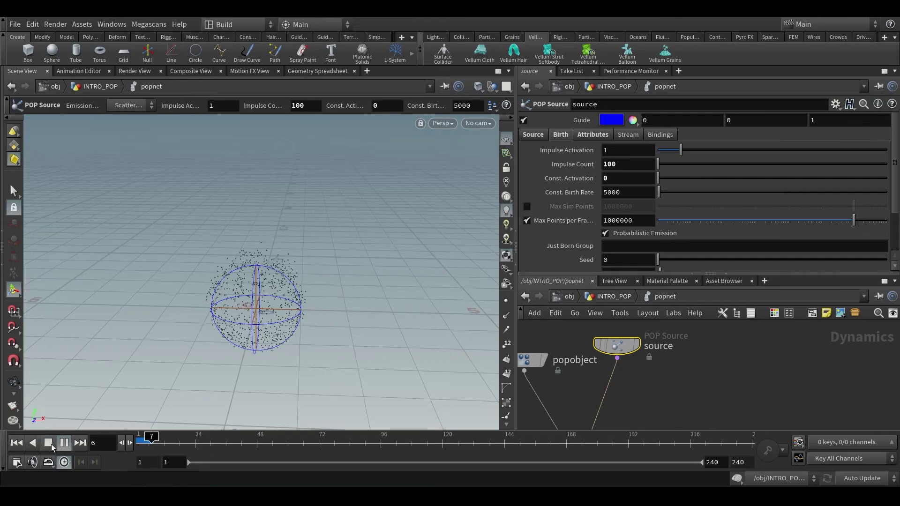
{"action": "left_click", "coordinate": [49, 444]}
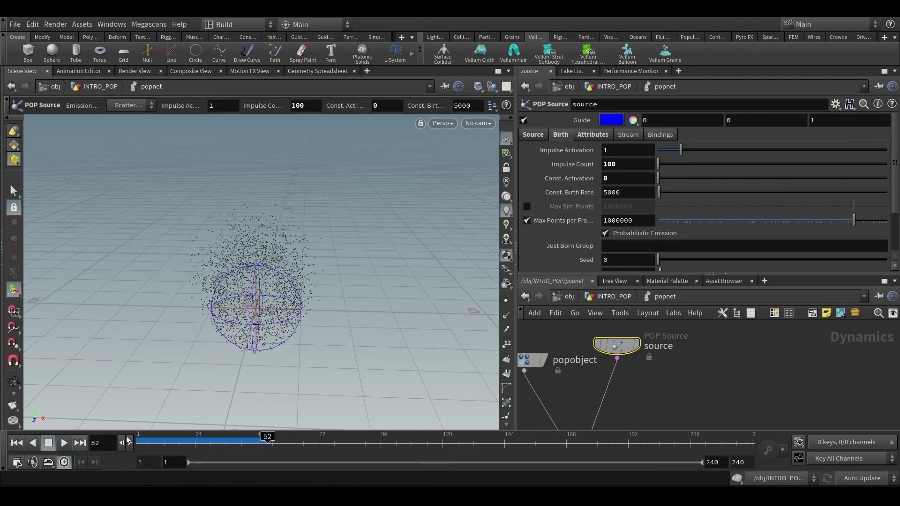
{"action": "left_click", "coordinate": [196, 450]}
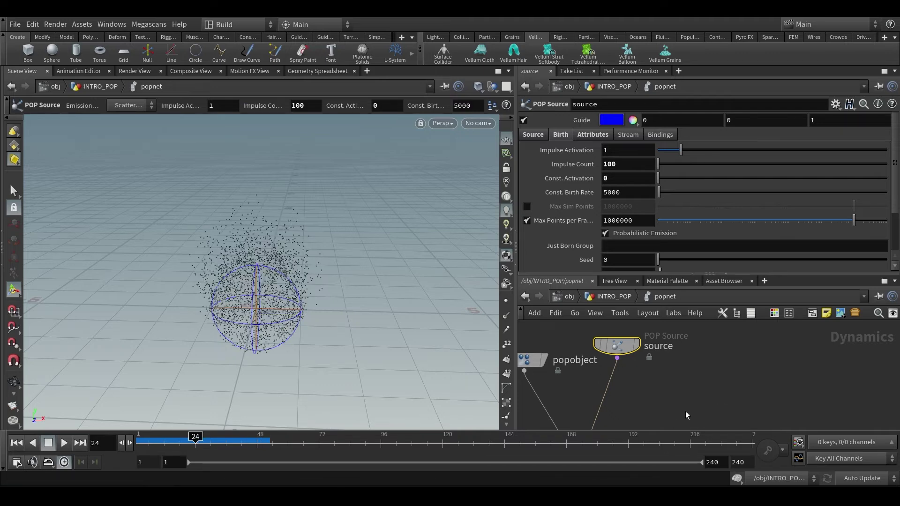
{"action": "middle_click_drag", "start_coordinate": [688, 420], "coordinate": [697, 360]}
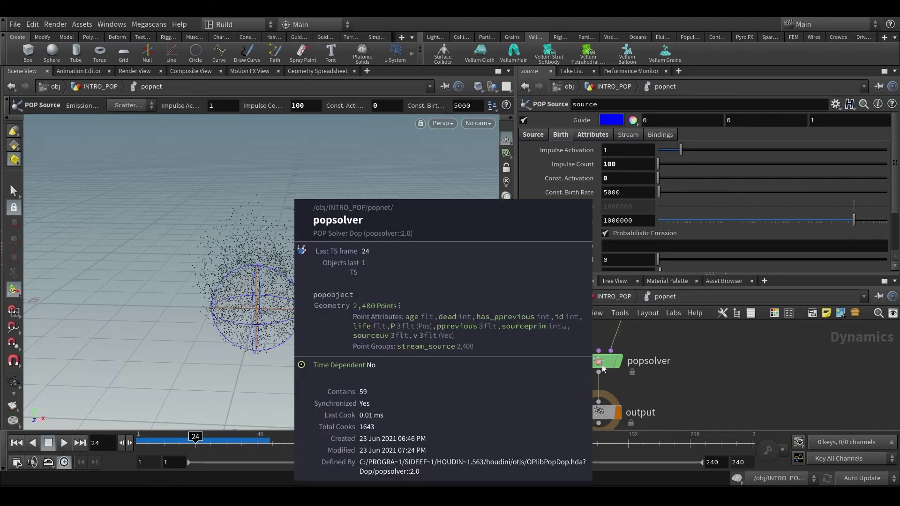
{"action": "middle_click", "coordinate": [598, 362]}
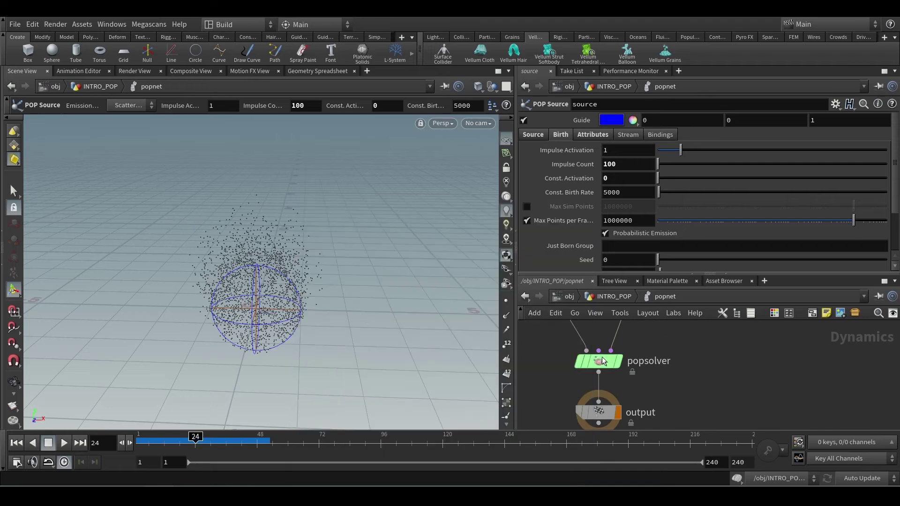
{"action": "middle_click", "coordinate": [602, 362]}
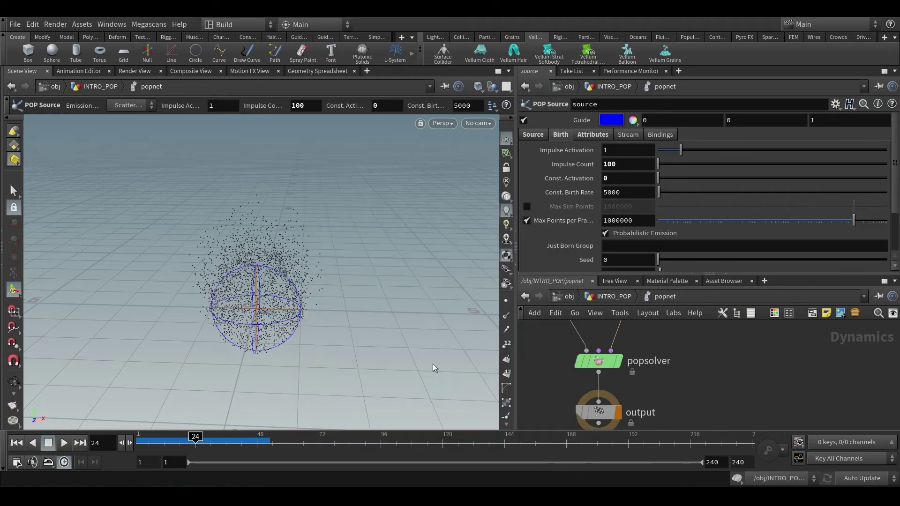
Step: Inspect popsolver's point count at frame 48 and compare it with the source's Life Expectancy and impulse settings
{"action": "left_click", "coordinate": [256, 442]}
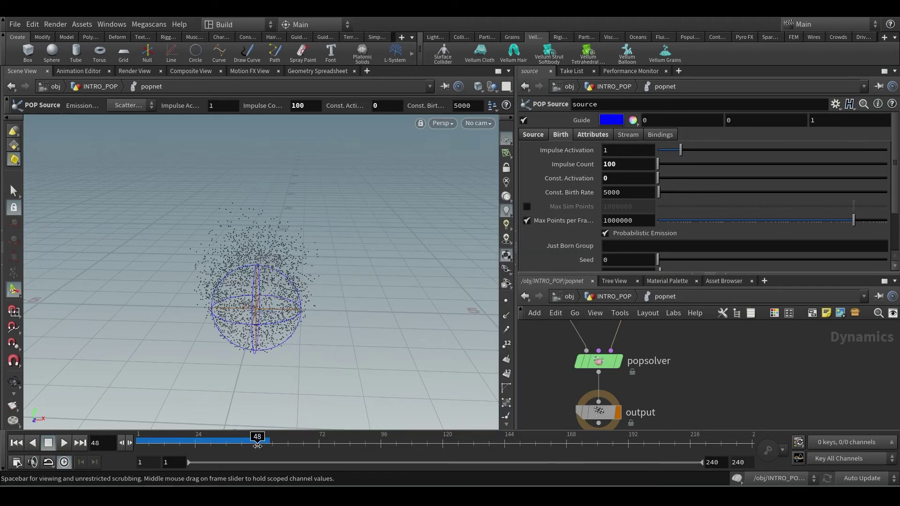
{"action": "scroll", "coordinate": [729, 184], "scroll_direction": "down", "scroll_amount": 2}
{"action": "scroll", "coordinate": [729, 180], "scroll_direction": "down", "scroll_amount": 1}
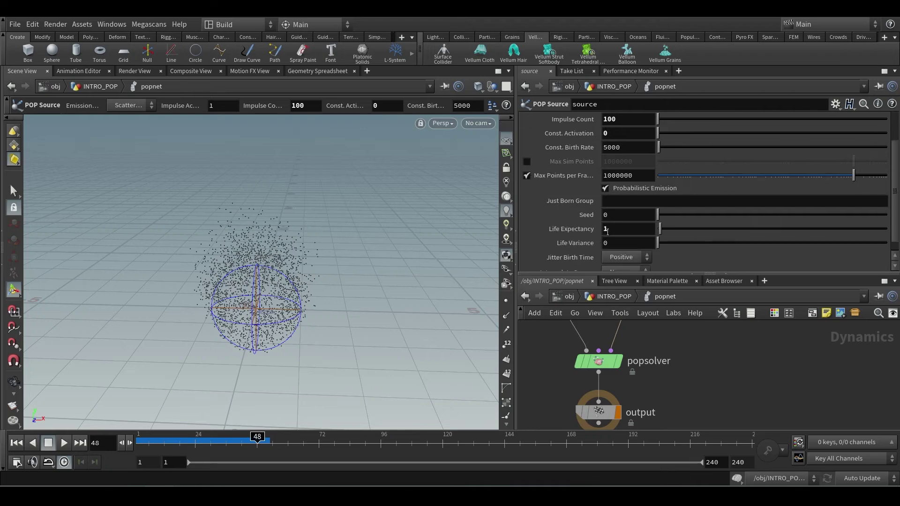
{"action": "scroll", "coordinate": [729, 188], "scroll_direction": "up", "scroll_amount": 3}
{"action": "middle_click", "coordinate": [595, 371]}
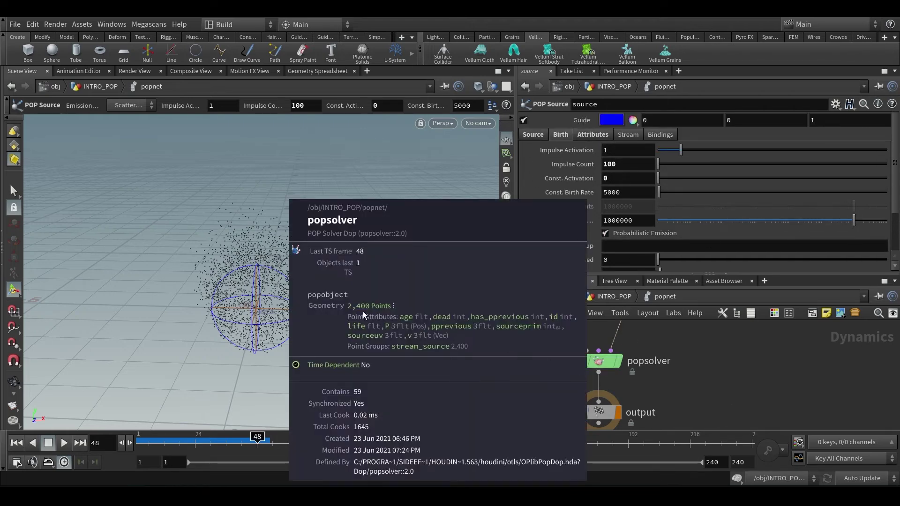
{"action": "scroll", "coordinate": [679, 229], "scroll_direction": "down", "scroll_amount": 1}
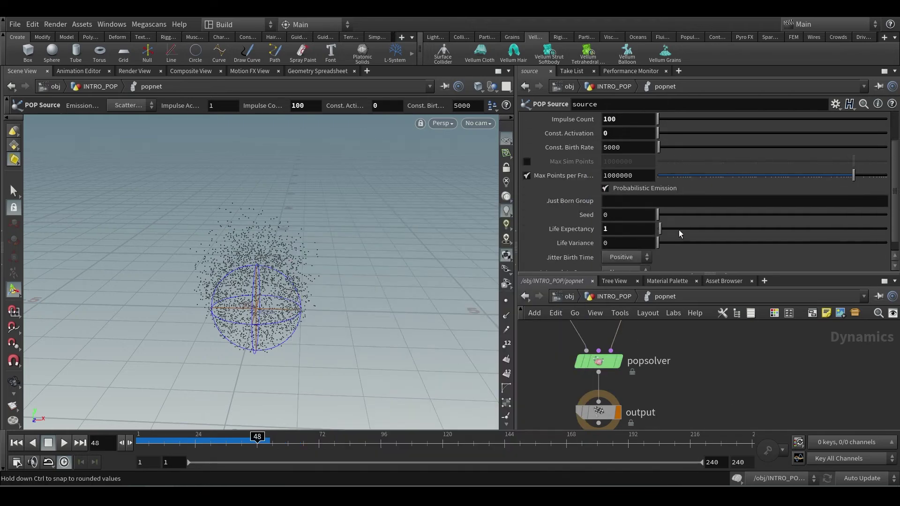
{"action": "scroll", "coordinate": [609, 229], "scroll_direction": "up", "scroll_amount": 1}
{"action": "scroll", "coordinate": [603, 229], "scroll_direction": "down", "scroll_amount": 1}
{"action": "scroll", "coordinate": [609, 224], "scroll_direction": "up", "scroll_amount": 1}
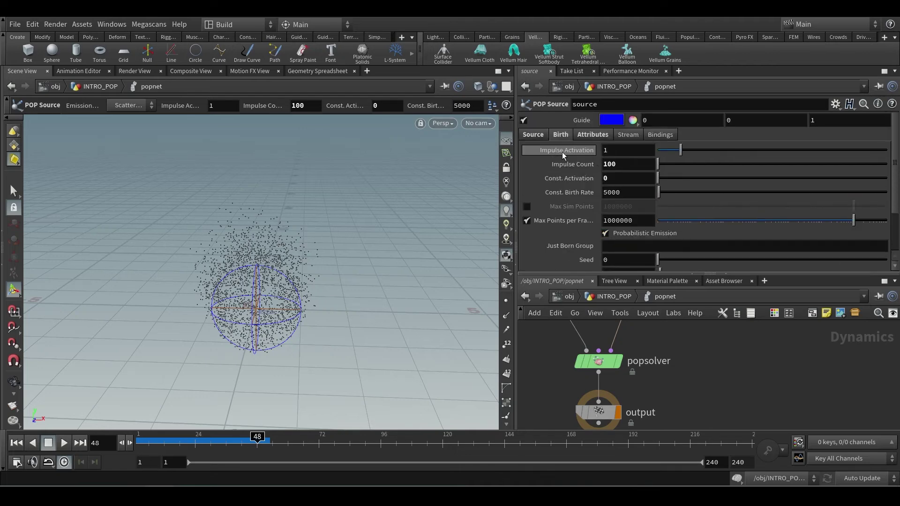
Step: Switch the POP Source to constant emission with Impulse Count 0, Impulse Activation 0 and Const. Activation 1
{"action": "left_click", "coordinate": [630, 165]}
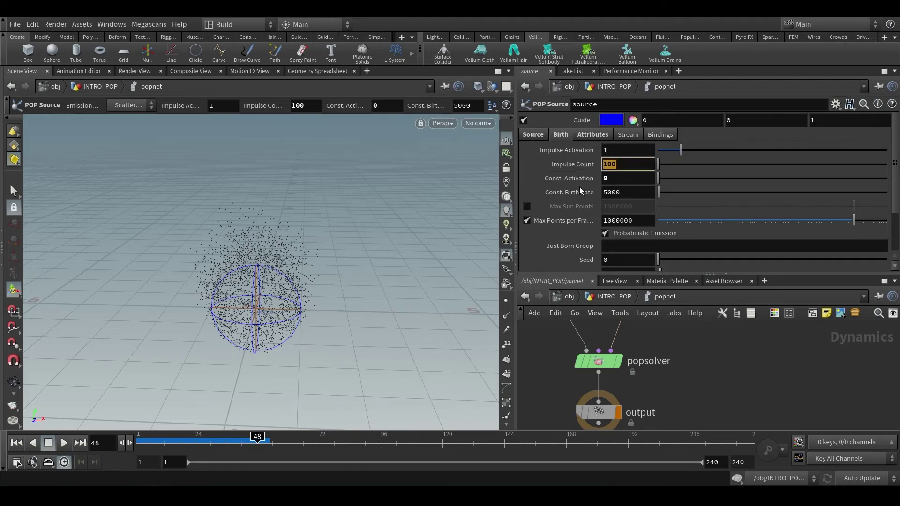
{"action": "type", "text": "0"}
{"action": "key", "text": "Return"}
{"action": "left_click", "coordinate": [633, 150]}
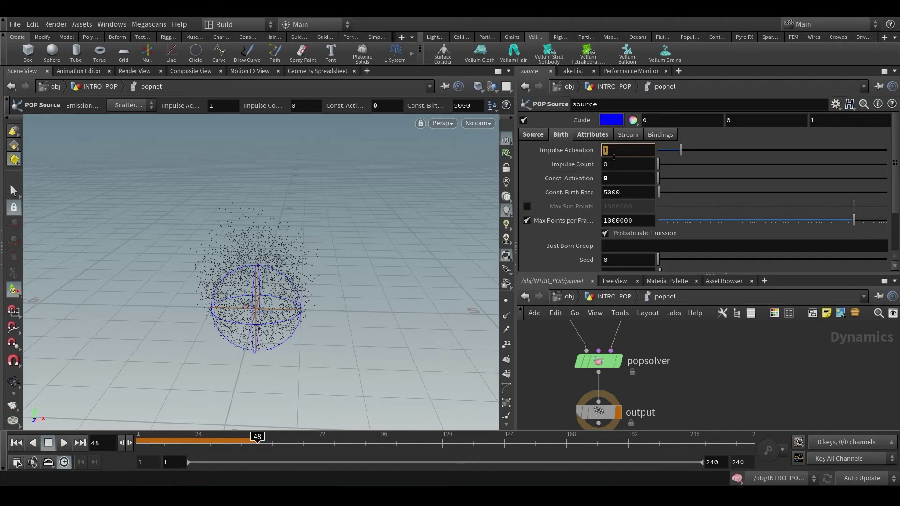
{"action": "type", "text": "0"}
{"action": "key", "text": "Return"}
{"action": "left_click", "coordinate": [616, 181]}
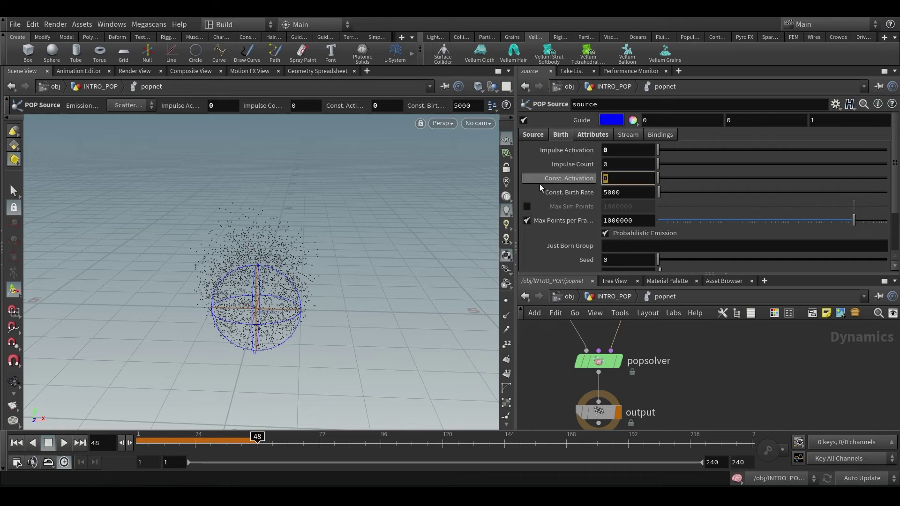
{"action": "type", "text": "1"}
{"action": "key", "text": "Return"}
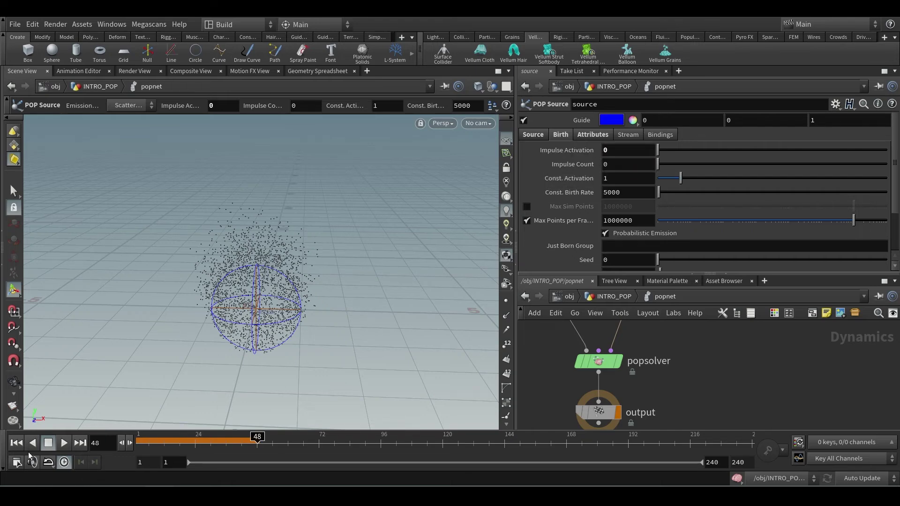
Step: Rewind to frame 1, go to frame 24 and inspect popsolver's point count under constant emission
{"action": "left_click", "coordinate": [17, 442]}
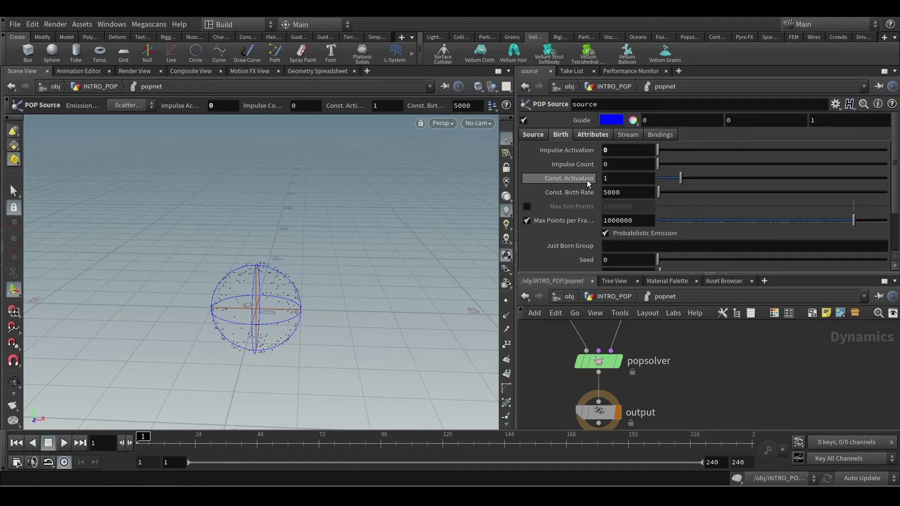
{"action": "mouse_move", "coordinate": [583, 181]}
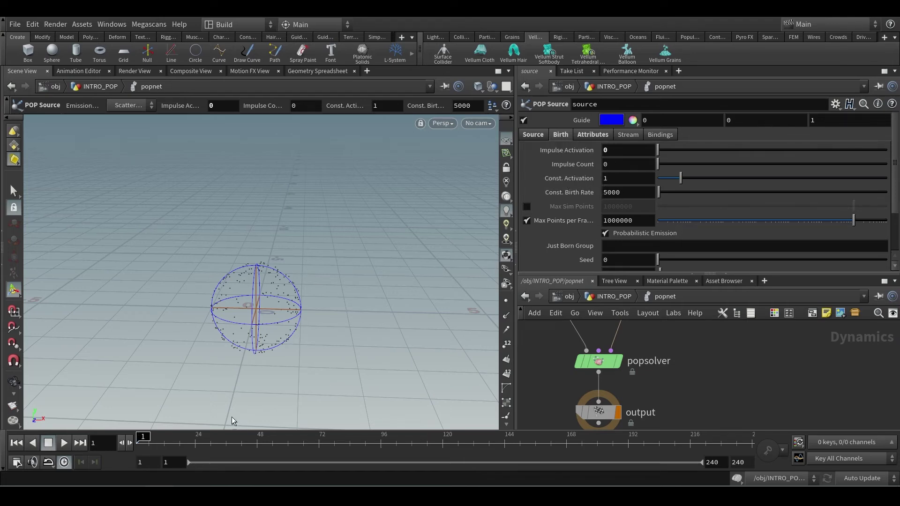
{"action": "left_click", "coordinate": [196, 449]}
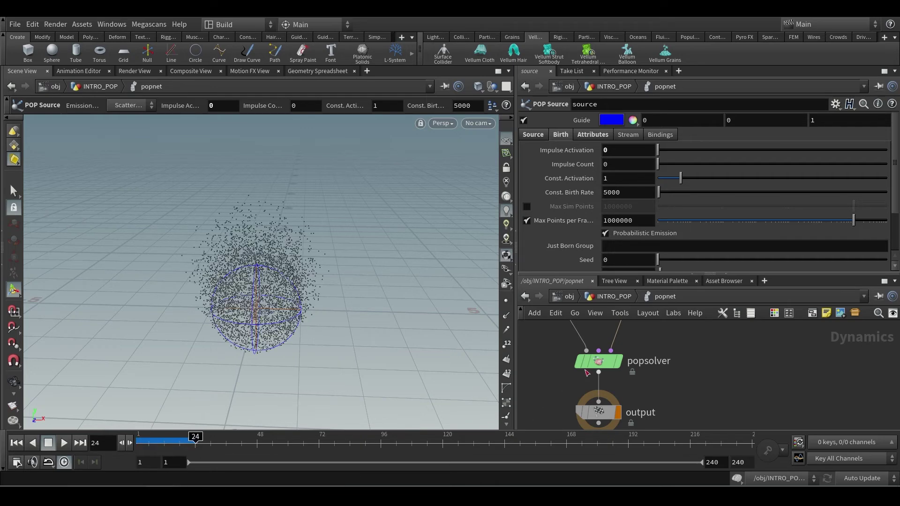
{"action": "middle_click", "coordinate": [598, 360]}
Step: Replay the constant emission from the first frame, stop it, and inspect popsolver's node information at frame 72
{"action": "key", "text": "ctrl+Up"}
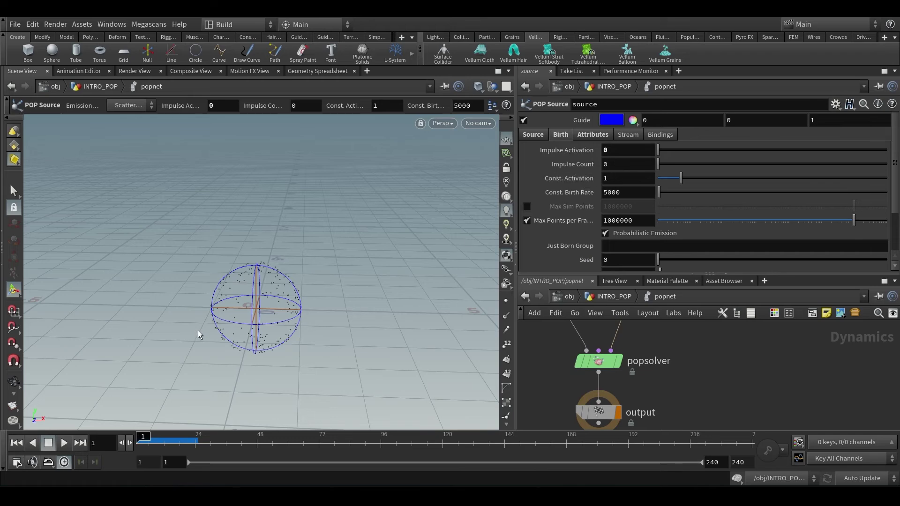
{"action": "scroll", "coordinate": [201, 333], "scroll_direction": "down", "scroll_amount": 3}
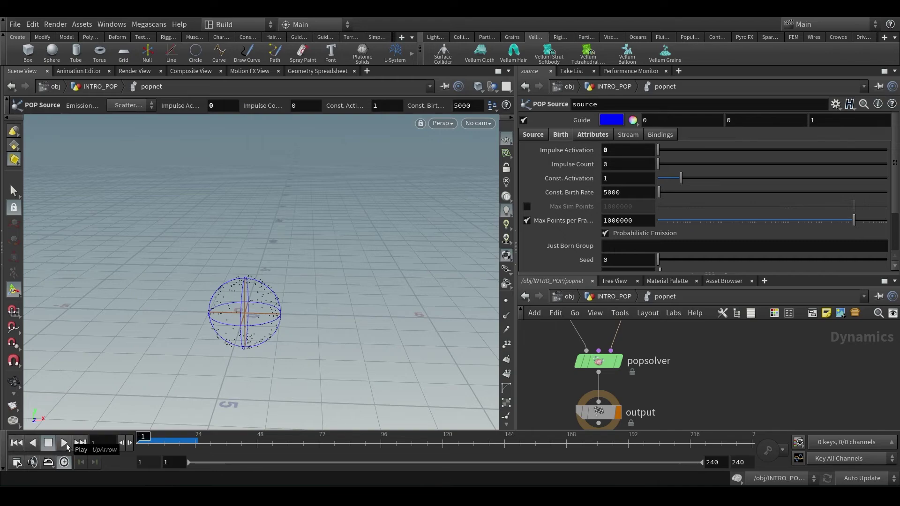
{"action": "left_click", "coordinate": [66, 445]}
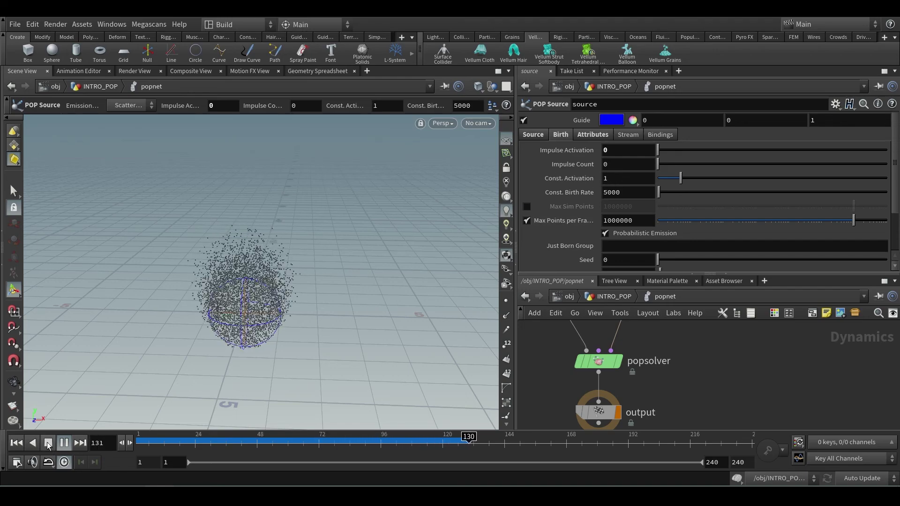
{"action": "key", "text": "Up"}
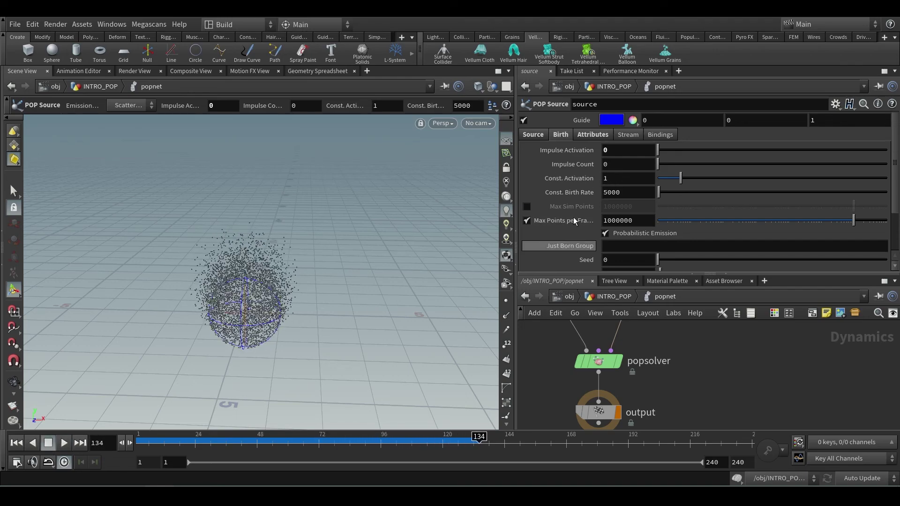
{"action": "left_click", "coordinate": [317, 450]}
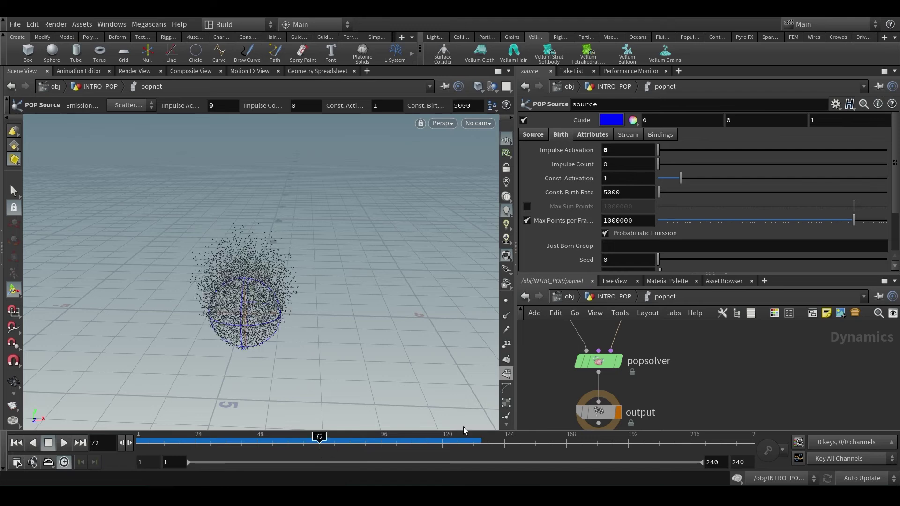
{"action": "middle_click", "coordinate": [599, 362]}
Step: Set the POP Source's Life Expectancy to 100 and rewind the timeline to frame 1
{"action": "middle_click_drag", "start_coordinate": [696, 390], "coordinate": [685, 406]}
{"action": "scroll", "coordinate": [663, 235], "scroll_direction": "down", "scroll_amount": 3}
{"action": "scroll", "coordinate": [712, 237], "scroll_direction": "up", "scroll_amount": 3}
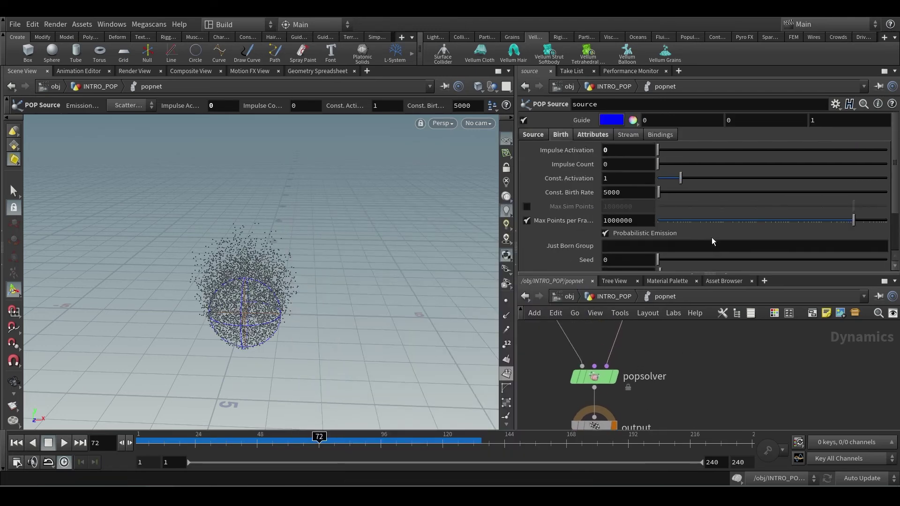
{"action": "scroll", "coordinate": [644, 252], "scroll_direction": "down", "scroll_amount": 3}
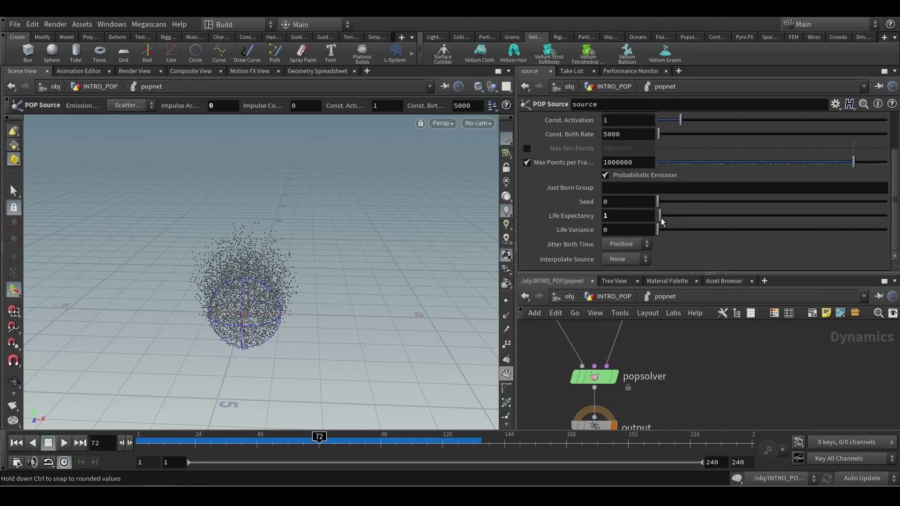
{"action": "left_click", "coordinate": [16, 443]}
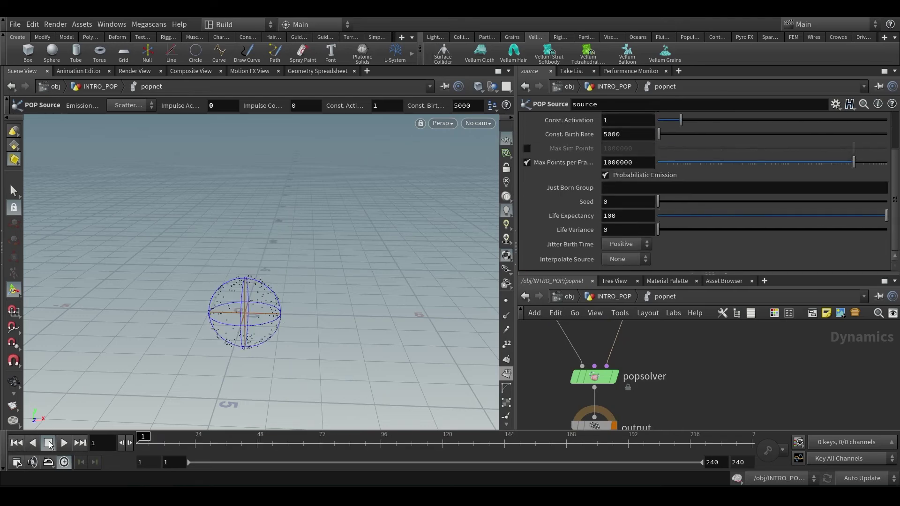
Step: Play the simulation from frame 1 to watch the long-lived particles accumulate above the sphere, and stop playback
{"action": "key", "text": "Escape"}
{"action": "scroll", "coordinate": [267, 288], "scroll_direction": "down", "scroll_amount": 3}
{"action": "left_click_drag", "start_coordinate": [268, 287], "coordinate": [262, 324]}
{"action": "key", "text": "Return"}
{"action": "left_click", "coordinate": [64, 443]}
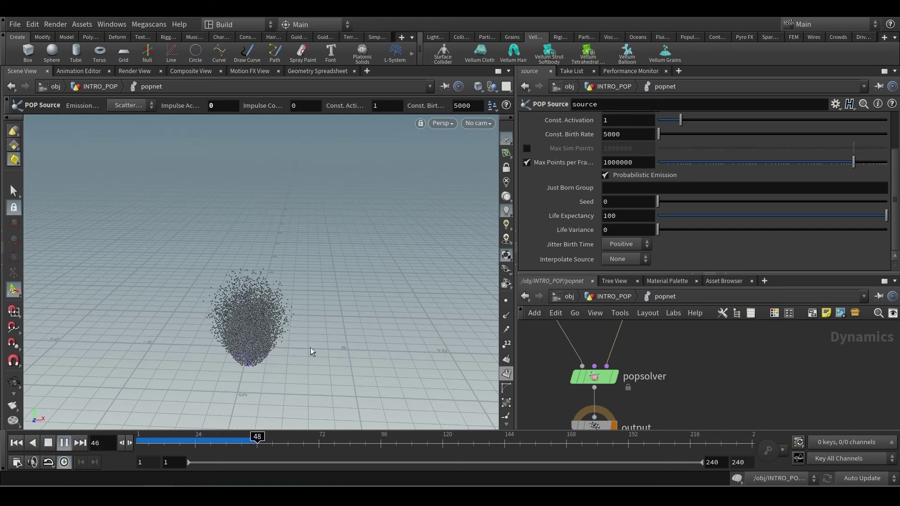
{"action": "left_click", "coordinate": [64, 443]}
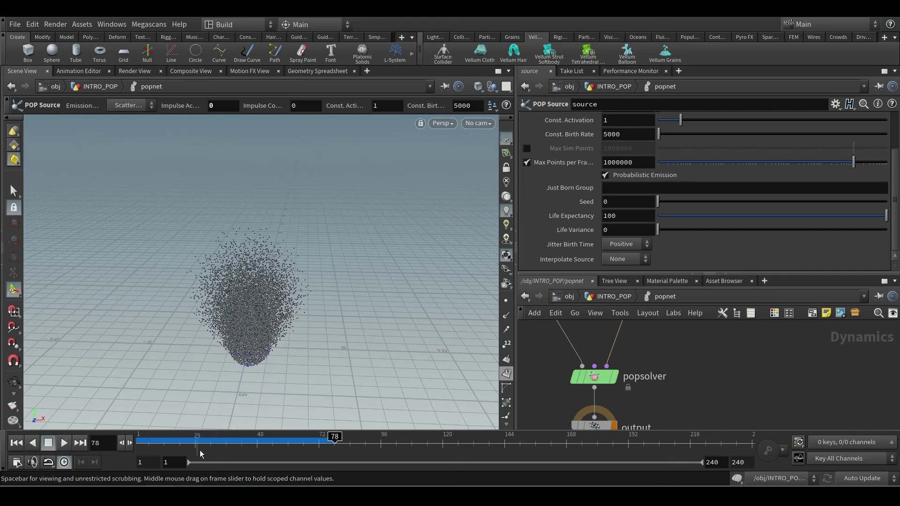
Step: Inspect popsolver's point count at frame 48, and replay the simulation from frame 1 before stopping it
{"action": "left_click", "coordinate": [256, 451]}
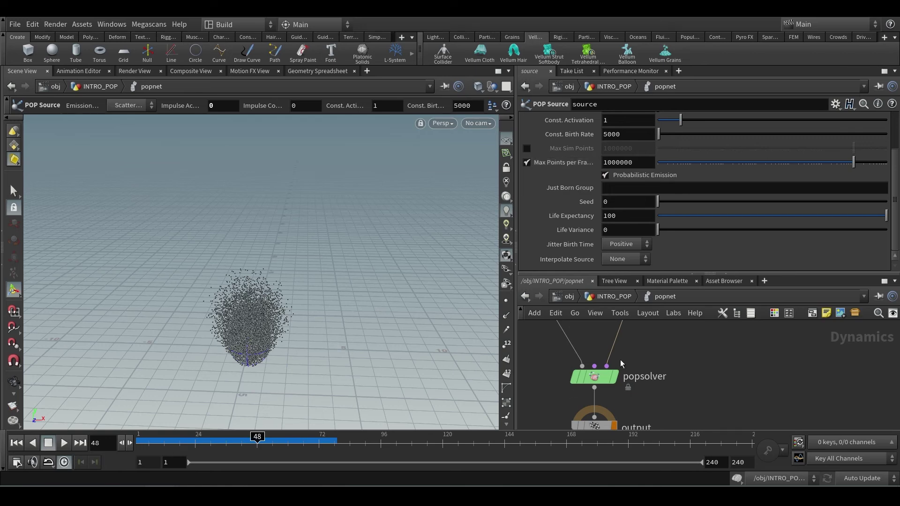
{"action": "middle_click", "coordinate": [602, 376]}
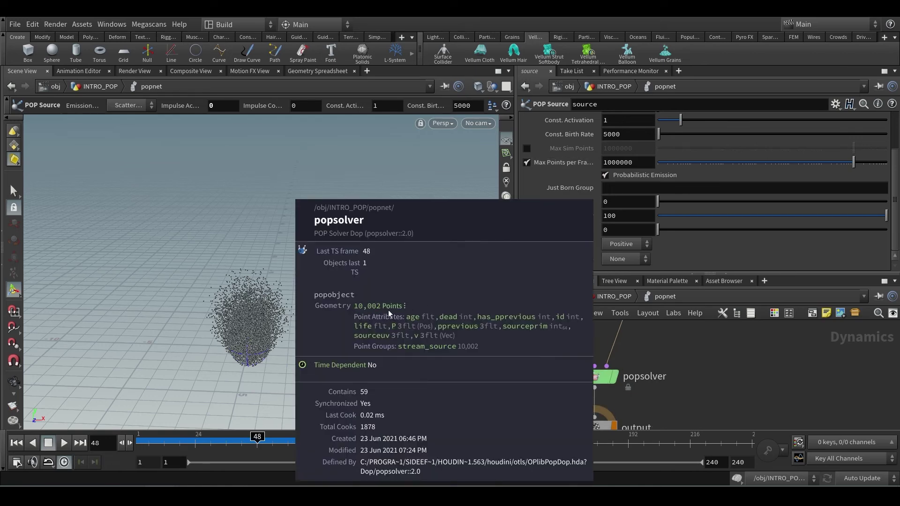
{"action": "left_click", "coordinate": [17, 443]}
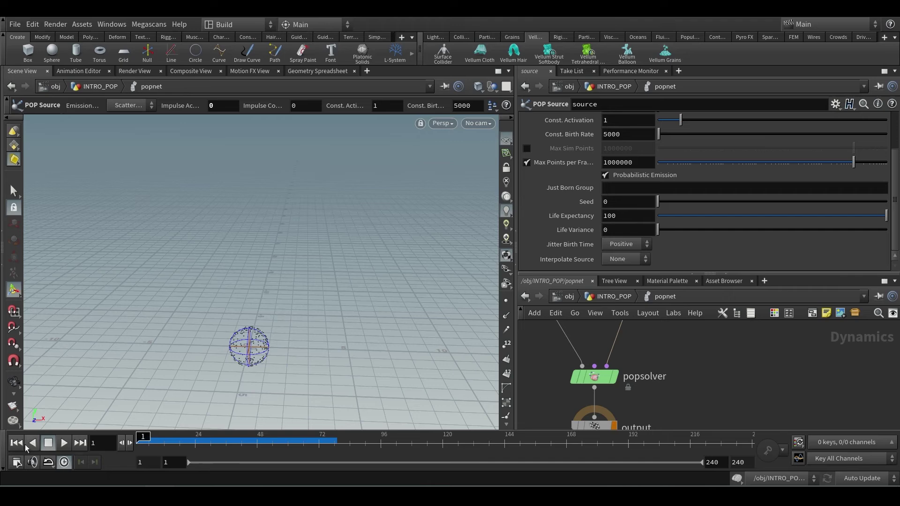
{"action": "left_click", "coordinate": [60, 444]}
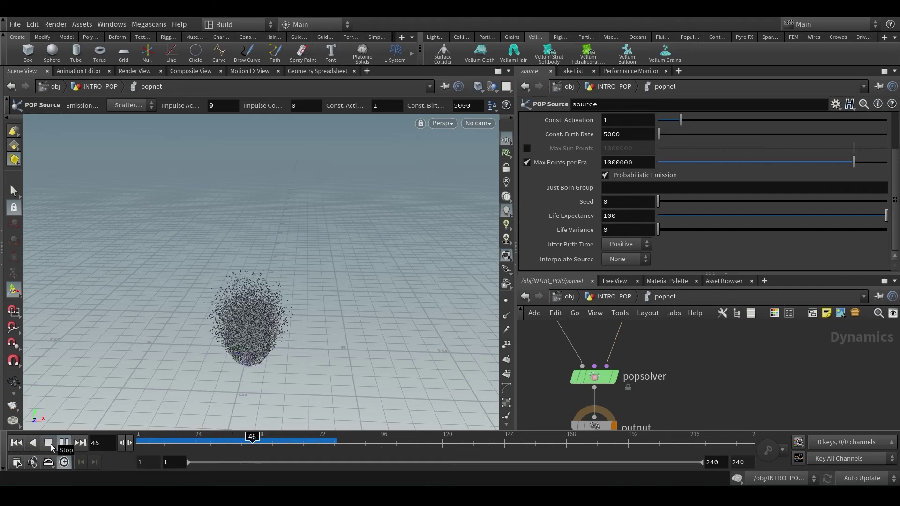
{"action": "left_click", "coordinate": [60, 445]}
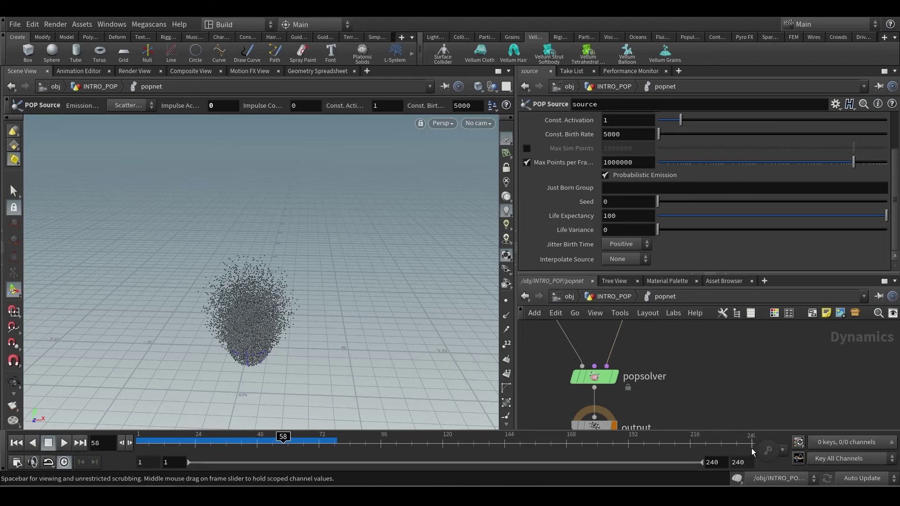
Step: Set the POP Source's Emission Type to Points and review the other available emission types
{"action": "key", "text": "h"}
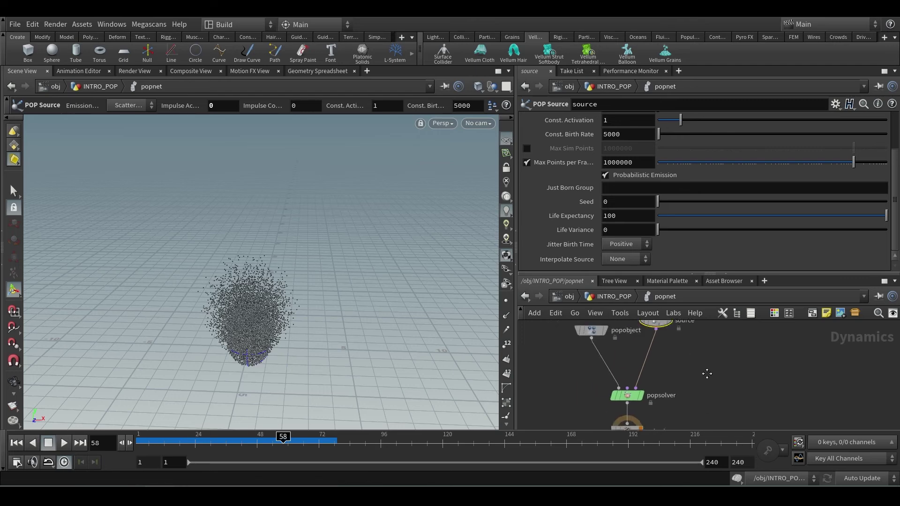
{"action": "scroll", "coordinate": [626, 189], "scroll_direction": "up", "scroll_amount": 3}
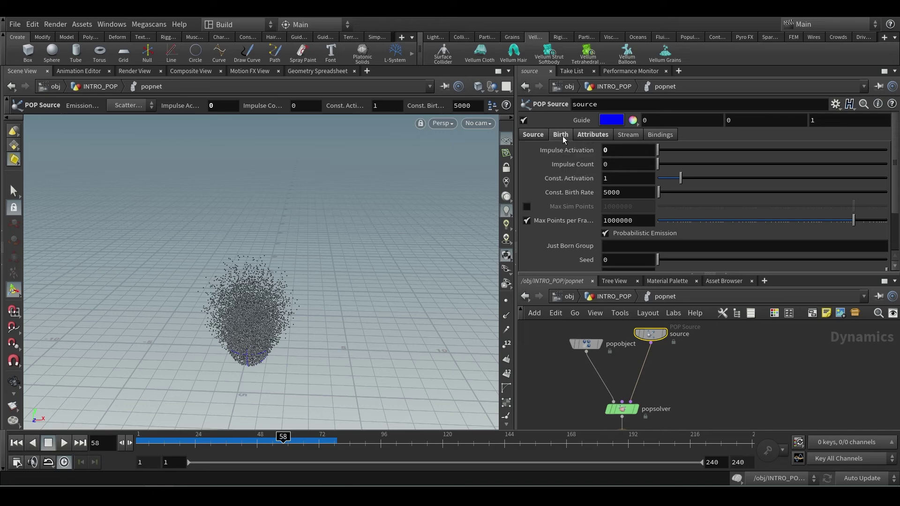
{"action": "left_click", "coordinate": [534, 136]}
{"action": "left_click", "coordinate": [618, 151]}
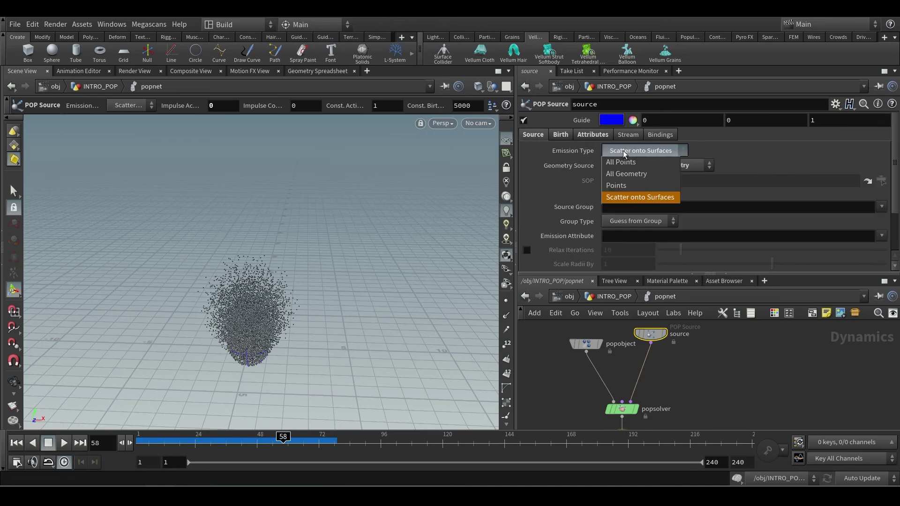
{"action": "left_click", "coordinate": [618, 187]}
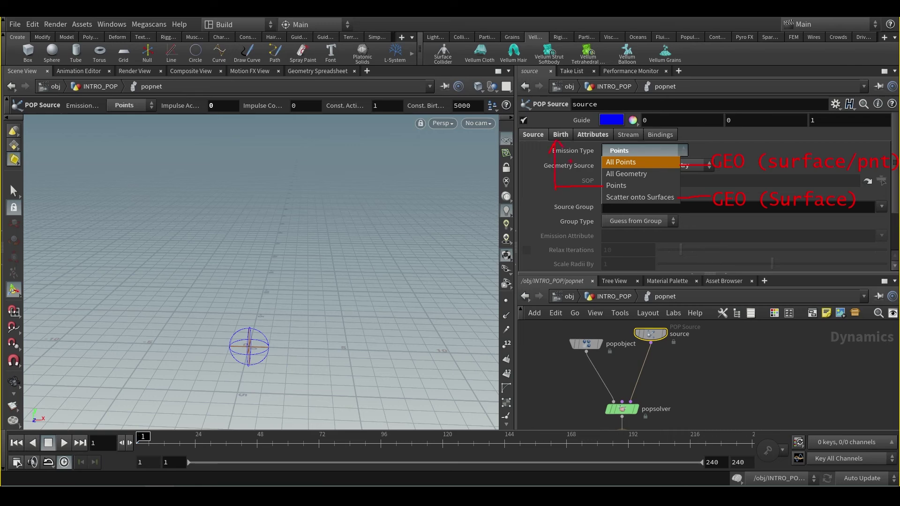
{"action": "left_click", "coordinate": [627, 150]}
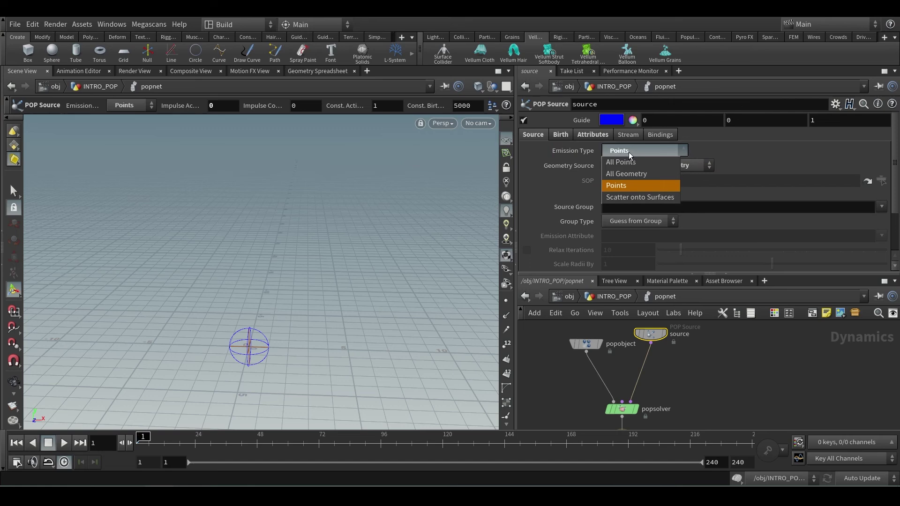
{"action": "left_click", "coordinate": [629, 152]}
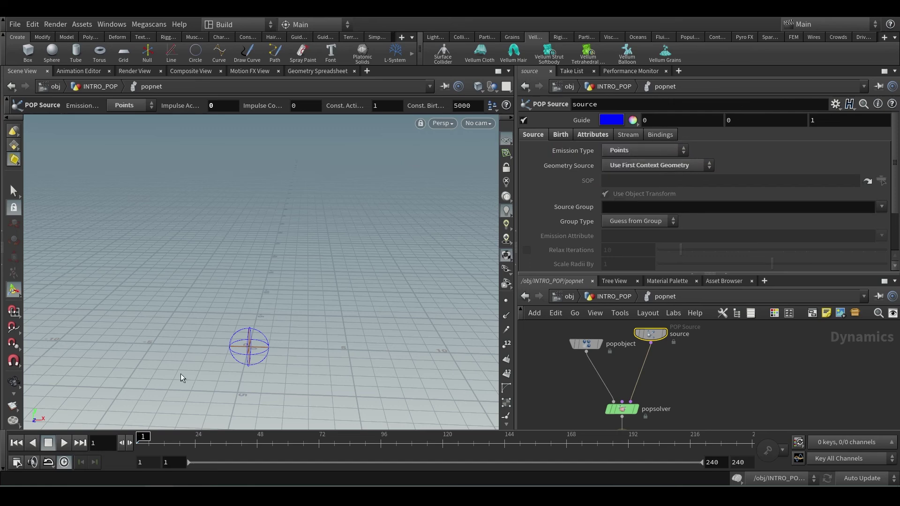
Step: Play the Points emission, stop it, and examine up close where the particles originate inside the sphere
{"action": "left_click", "coordinate": [62, 443]}
{"action": "left_click", "coordinate": [62, 443]}
{"action": "key", "text": "Escape"}
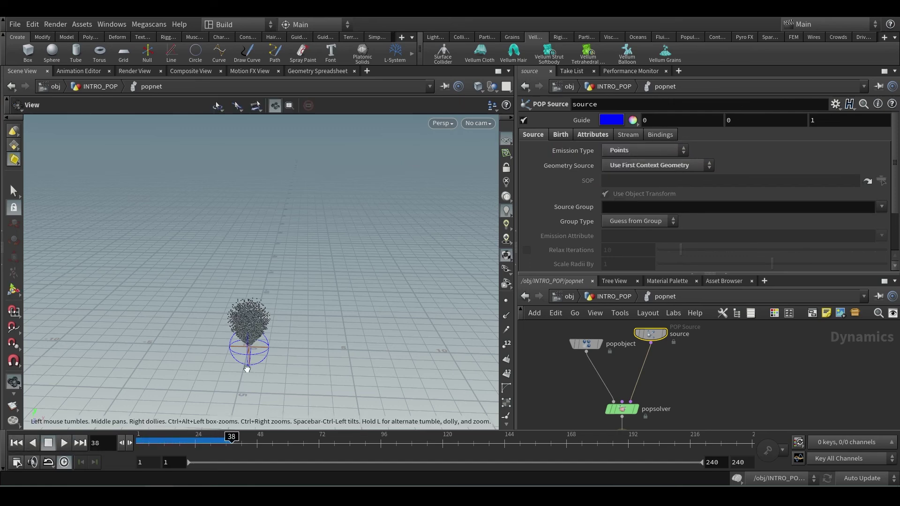
{"action": "left_click_drag", "start_coordinate": [245, 368], "coordinate": [287, 357]}
{"action": "scroll", "coordinate": [253, 351], "scroll_direction": "up", "scroll_amount": 5}
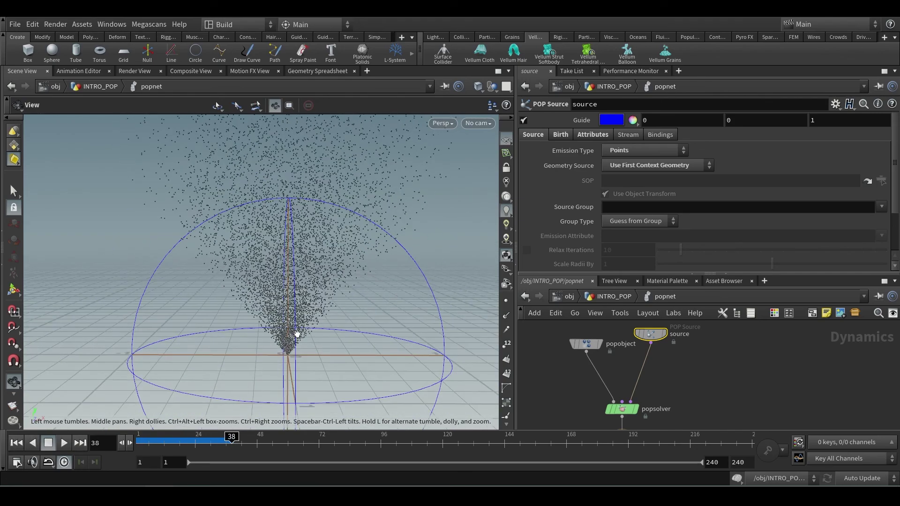
{"action": "left_click_drag", "start_coordinate": [297, 334], "coordinate": [294, 347]}
{"action": "key", "text": "Return"}
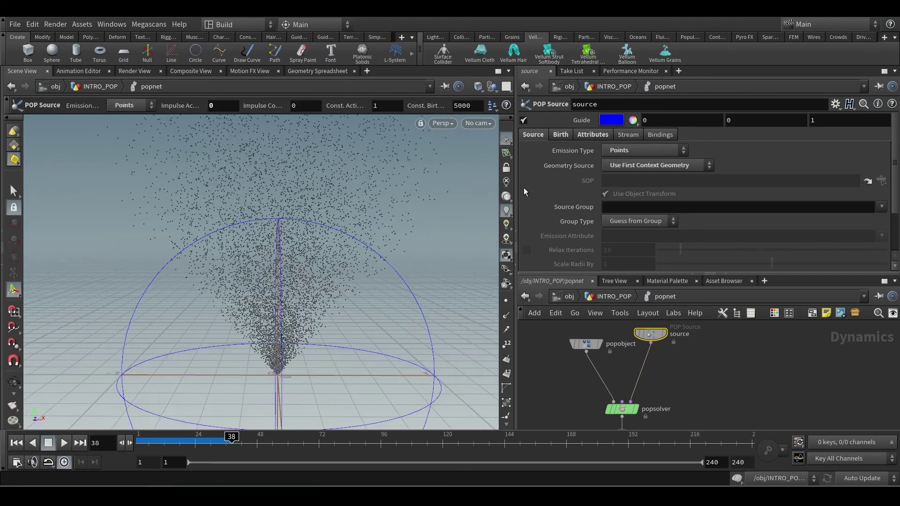
Step: Switch the POP Source's Emission Type to All Points, check the Birth parameters, and restore the type to Points
{"action": "left_click", "coordinate": [560, 135]}
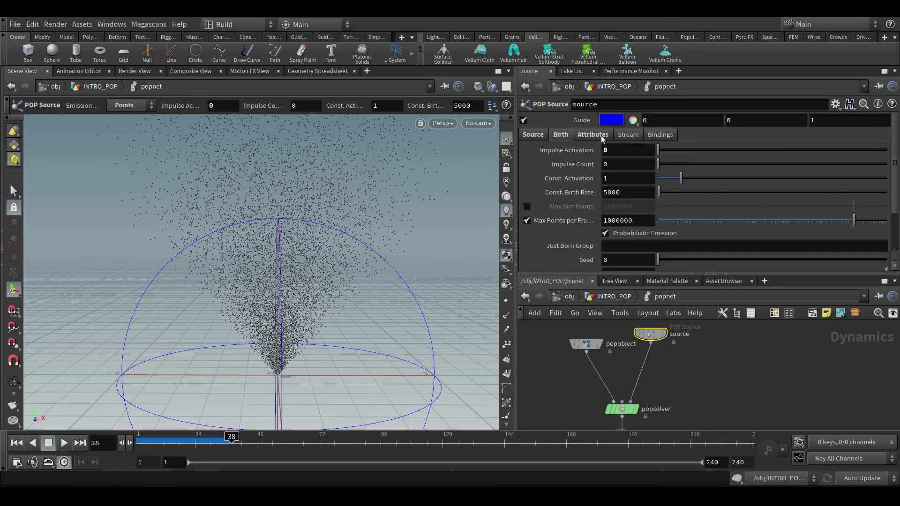
{"action": "left_click", "coordinate": [534, 135]}
{"action": "left_click", "coordinate": [644, 151]}
{"action": "left_click", "coordinate": [630, 163]}
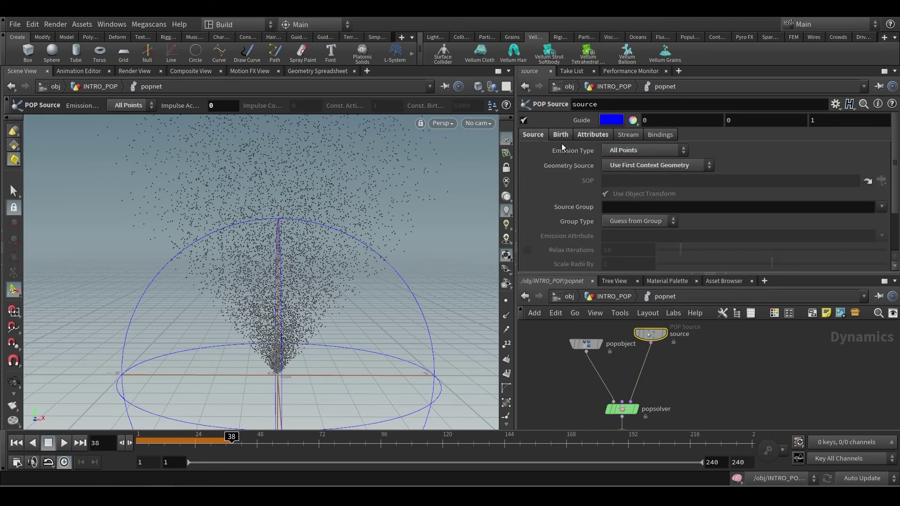
{"action": "left_click", "coordinate": [560, 136]}
{"action": "left_click", "coordinate": [533, 135]}
{"action": "left_click", "coordinate": [617, 152]}
{"action": "left_click", "coordinate": [626, 186]}
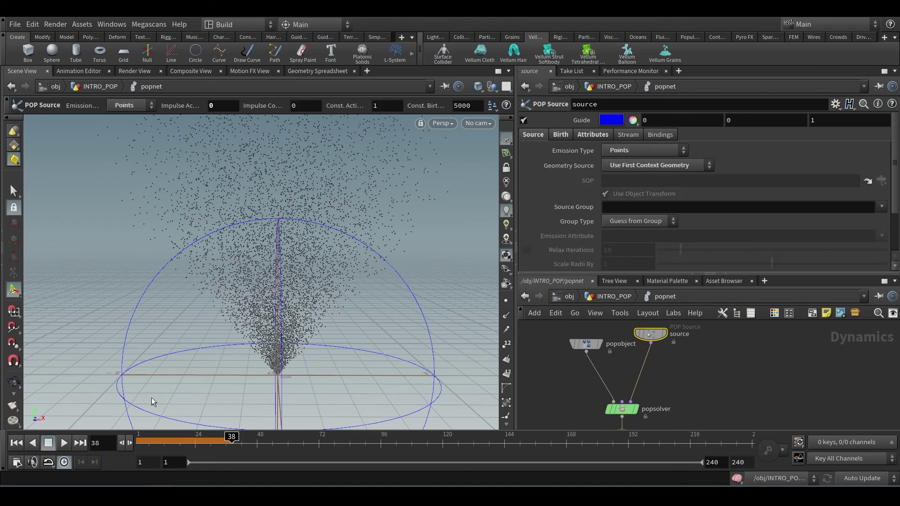
Step: Rewind the timeline to frame 1, review the Birth parameters, and go up to the INTRO_POP network
{"action": "left_click", "coordinate": [15, 443]}
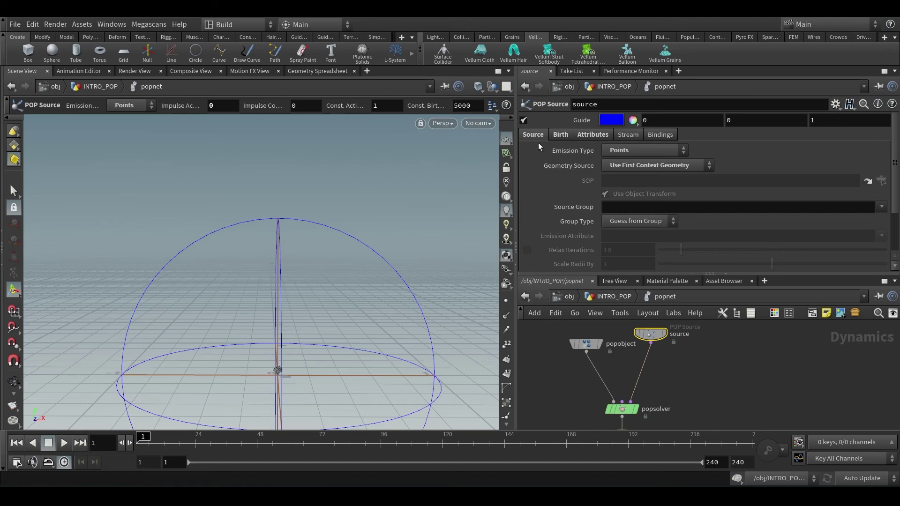
{"action": "left_click", "coordinate": [560, 135]}
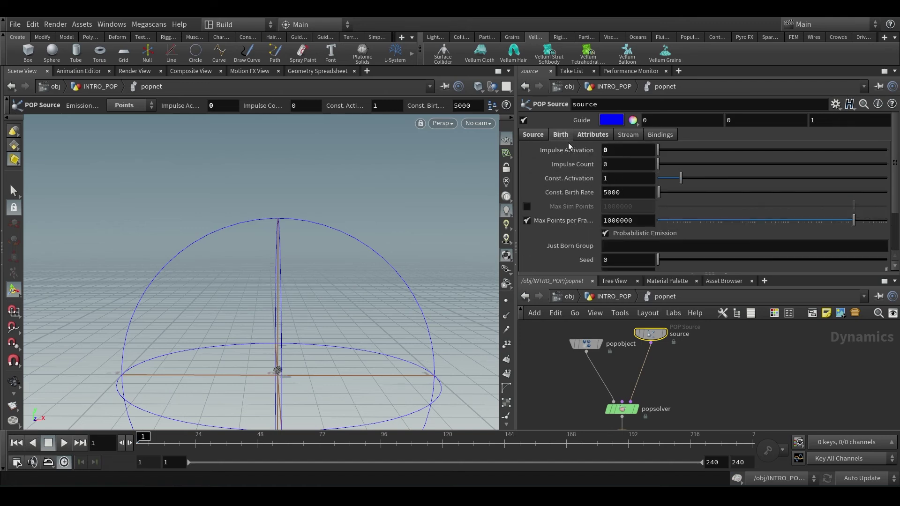
{"action": "left_click", "coordinate": [533, 135]}
{"action": "left_click_drag", "start_coordinate": [282, 294], "coordinate": [263, 358], "text": "alt"}
{"action": "left_click", "coordinate": [612, 296]}
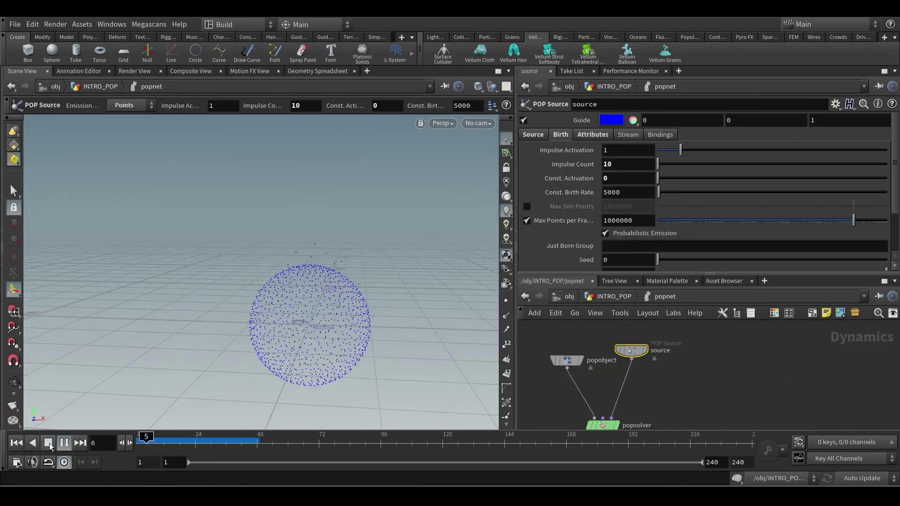
Step: Stop the impulse emission playback, go to frame 24 and inspect popsolver's point count
{"action": "left_click", "coordinate": [47, 443]}
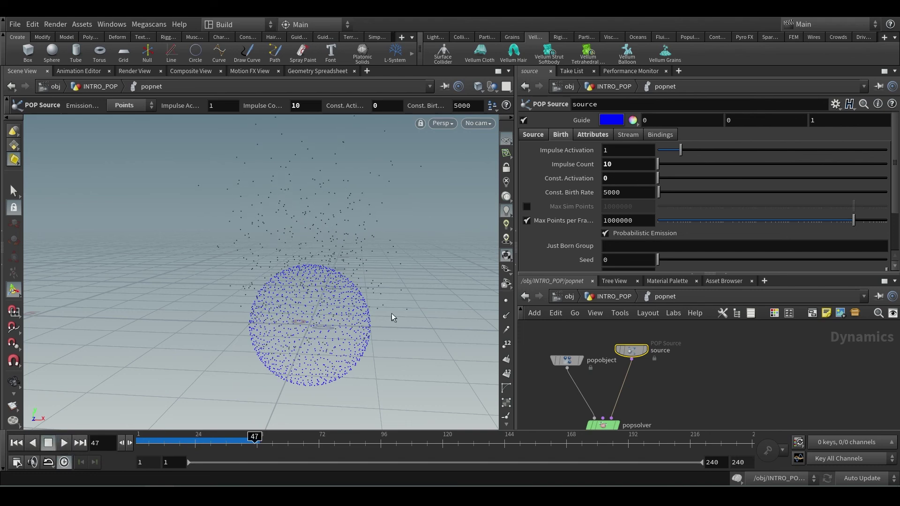
{"action": "left_click", "coordinate": [194, 443]}
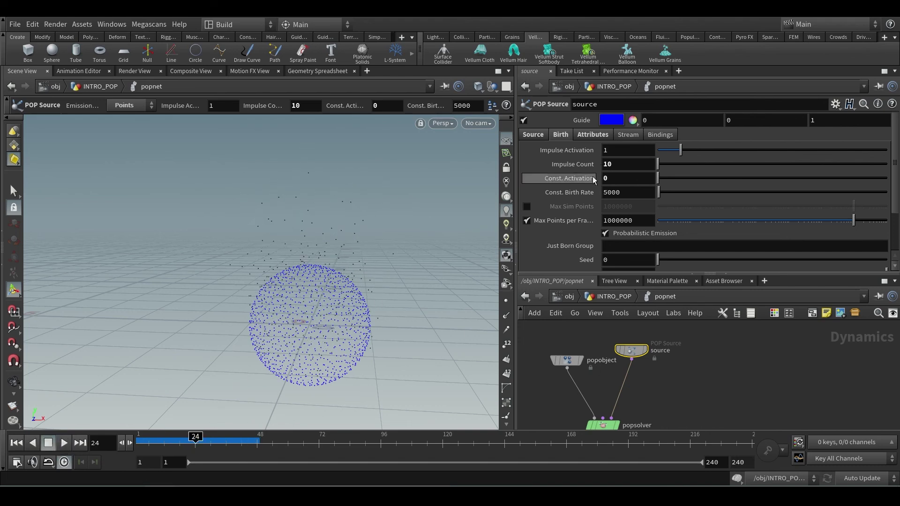
{"action": "middle_click_drag", "start_coordinate": [618, 424], "coordinate": [421, 321]}
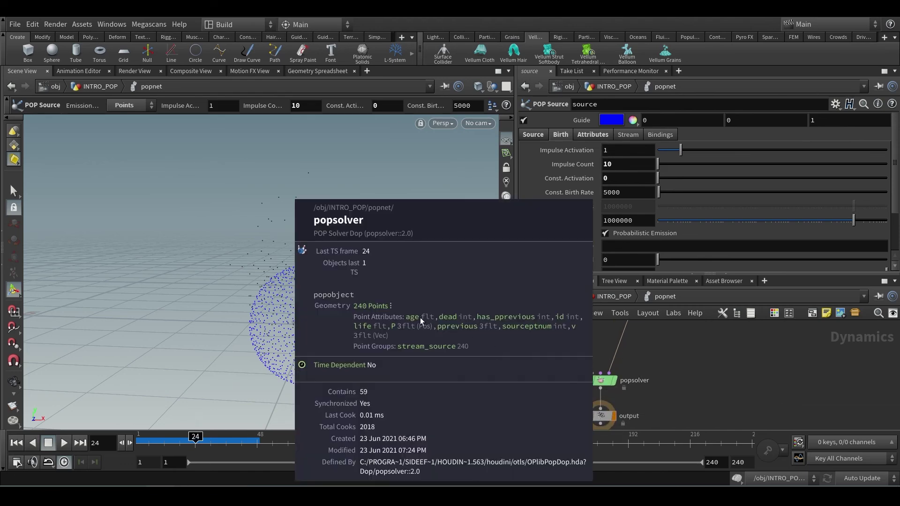
{"action": "middle_click_drag", "start_coordinate": [369, 311], "coordinate": [412, 281]}
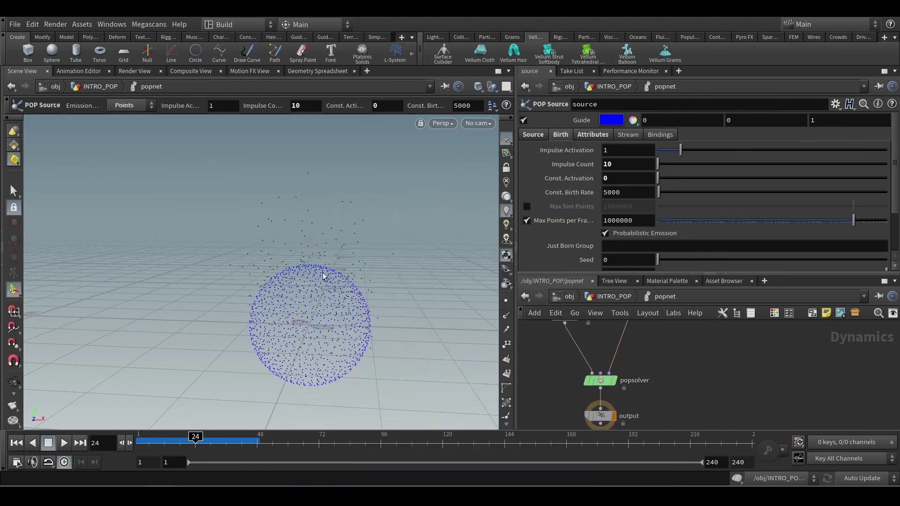
Step: Rewind the timeline to frame 1 and set the POP Source's Emission Type to All Points
{"action": "left_click", "coordinate": [22, 442]}
{"action": "left_click", "coordinate": [533, 134]}
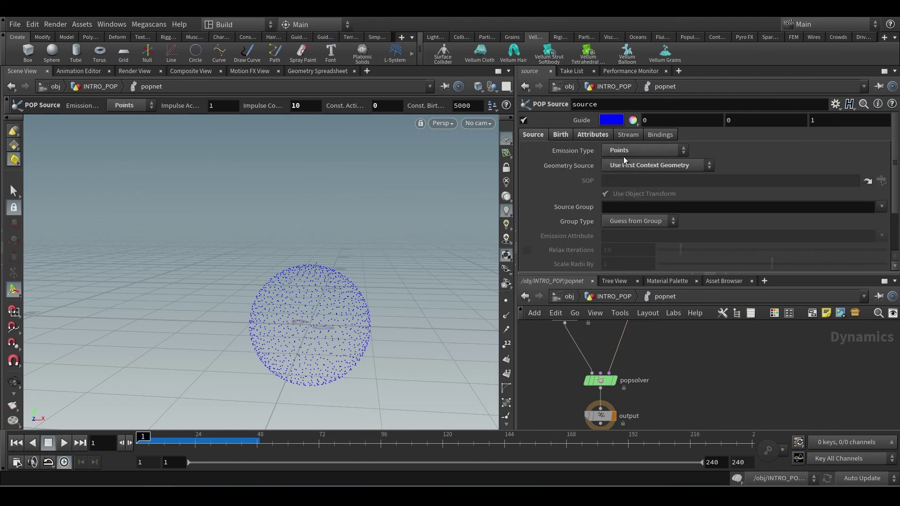
{"action": "left_click", "coordinate": [628, 151]}
{"action": "left_click", "coordinate": [633, 162]}
Step: Go up to the INTRO_POP network, inspect scatter1's point count, and return inside popnet
{"action": "left_click", "coordinate": [610, 297]}
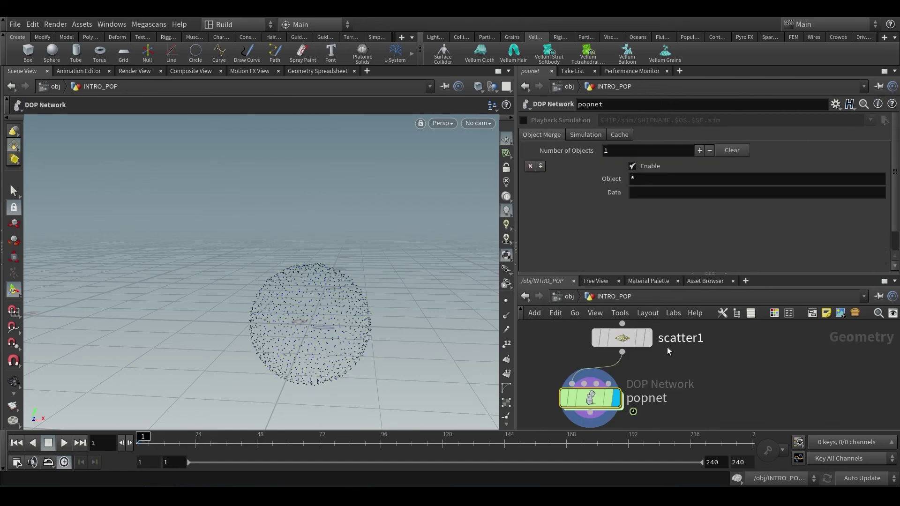
{"action": "middle_click_drag", "start_coordinate": [619, 356], "coordinate": [619, 355]}
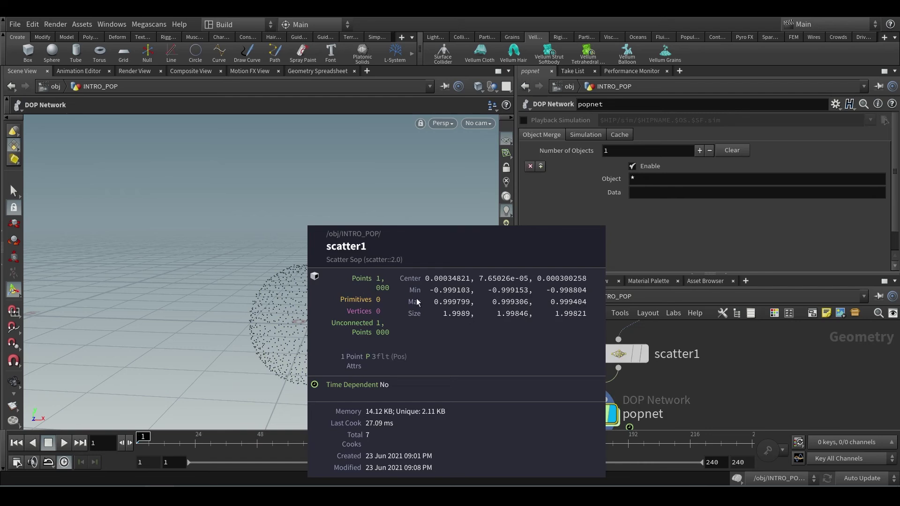
{"action": "double_click", "coordinate": [585, 413]}
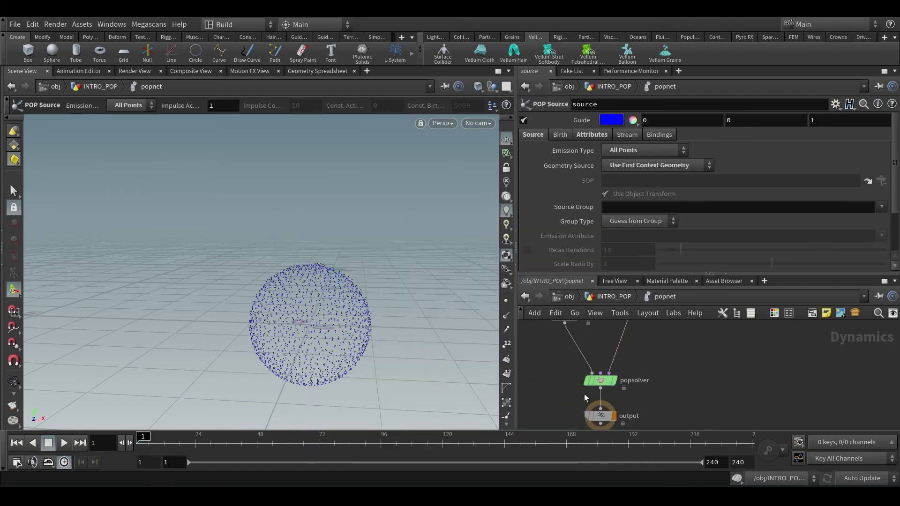
Step: Play the All Points emission, stop it, go to frame 24 and inspect popsolver's point count
{"action": "left_click", "coordinate": [560, 137]}
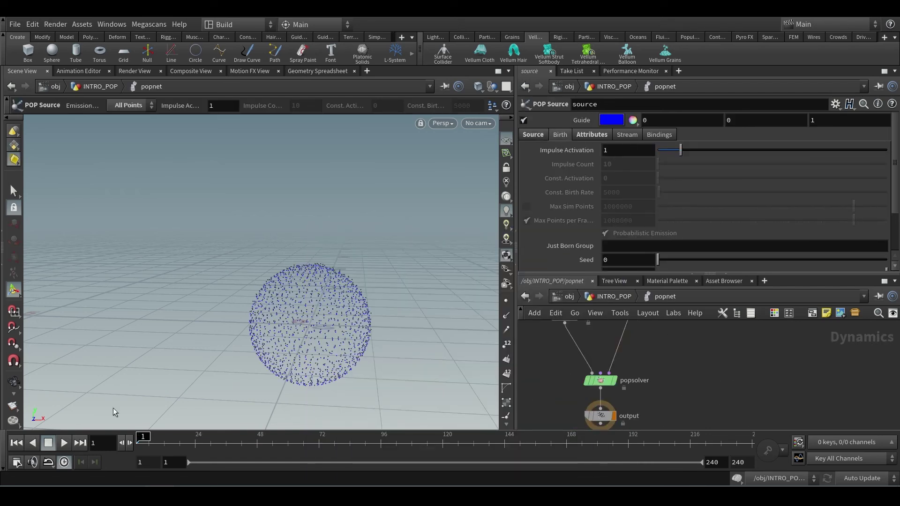
{"action": "left_click", "coordinate": [64, 442]}
{"action": "left_click", "coordinate": [48, 443]}
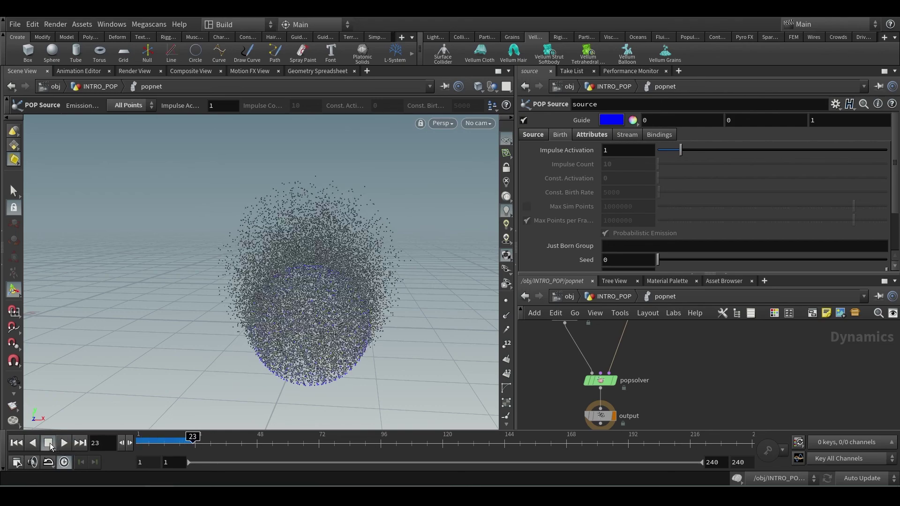
{"action": "left_click", "coordinate": [197, 438]}
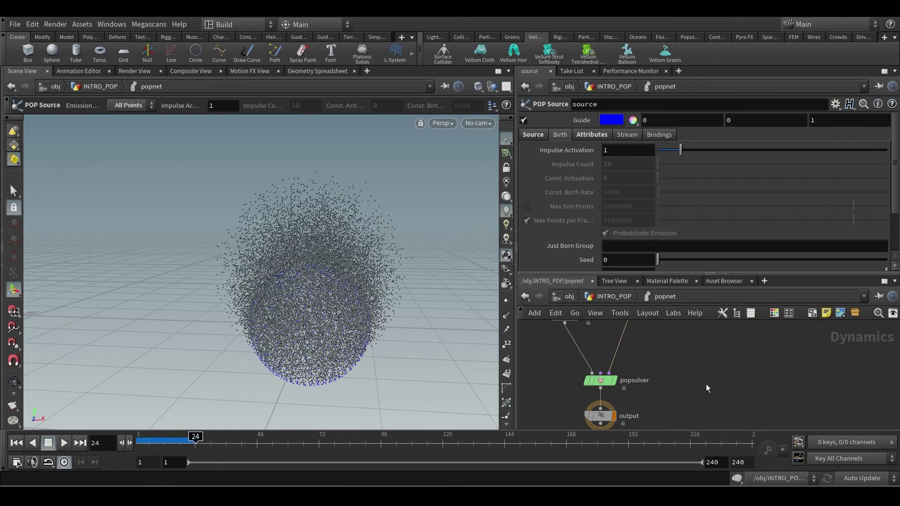
{"action": "middle_click_drag", "start_coordinate": [708, 386], "coordinate": [707, 363]}
{"action": "mouse_move", "coordinate": [606, 360]}
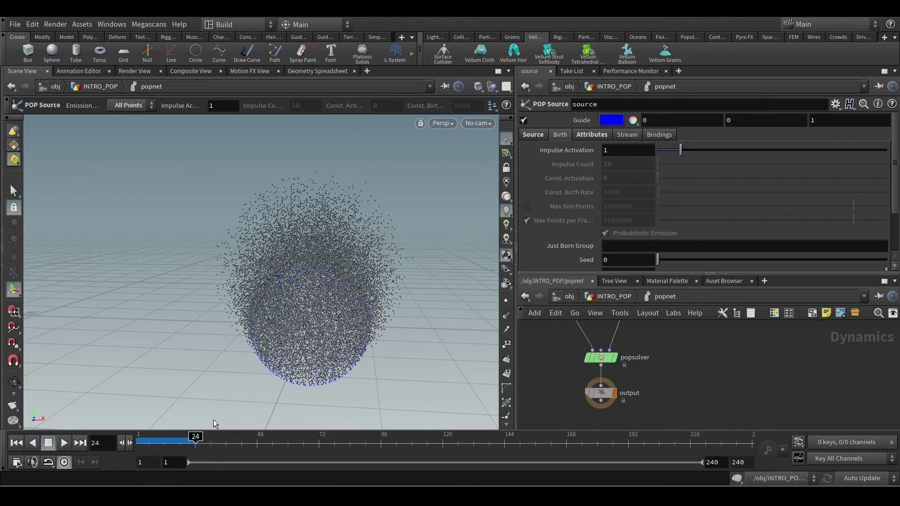
{"action": "left_click", "coordinate": [575, 357]}
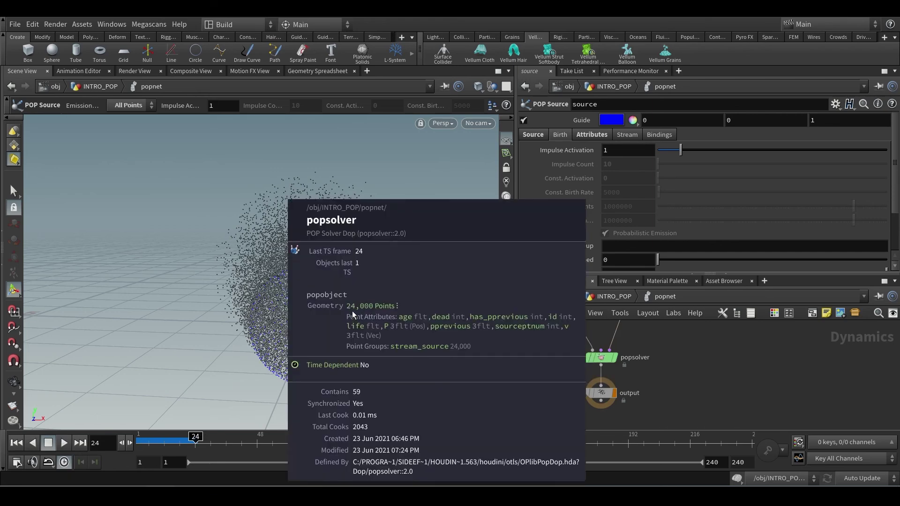
{"action": "left_click", "coordinate": [359, 318]}
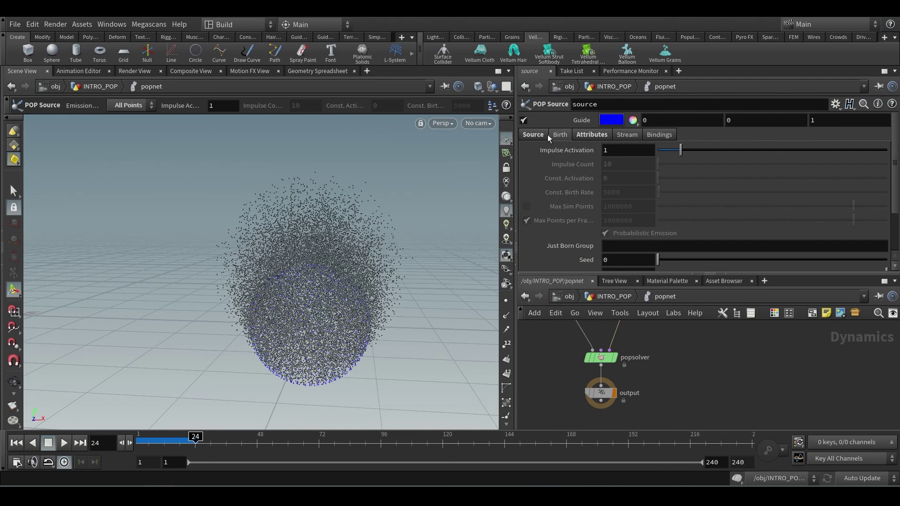
Step: Rewind the timeline to frame 1 and set the POP Source's Emission Type to All Geometry
{"action": "left_click", "coordinate": [533, 135]}
{"action": "left_click", "coordinate": [640, 151]}
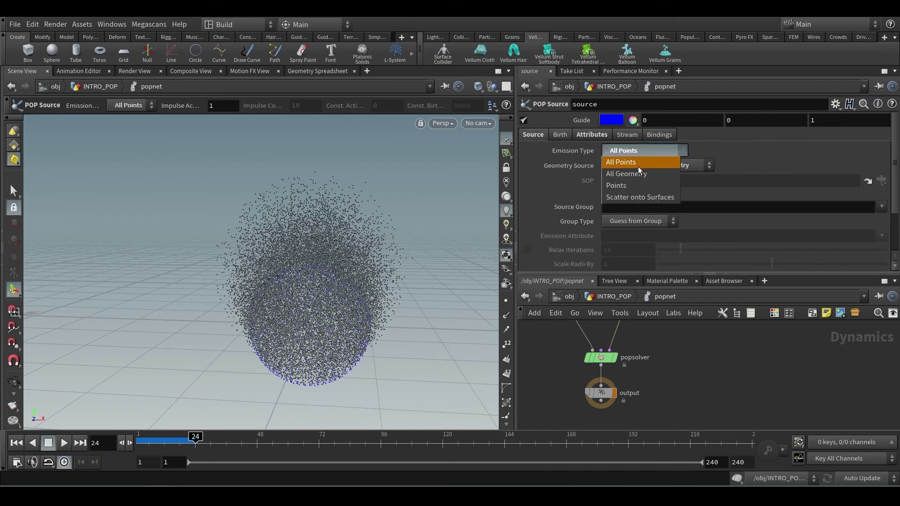
{"action": "left_click", "coordinate": [21, 443]}
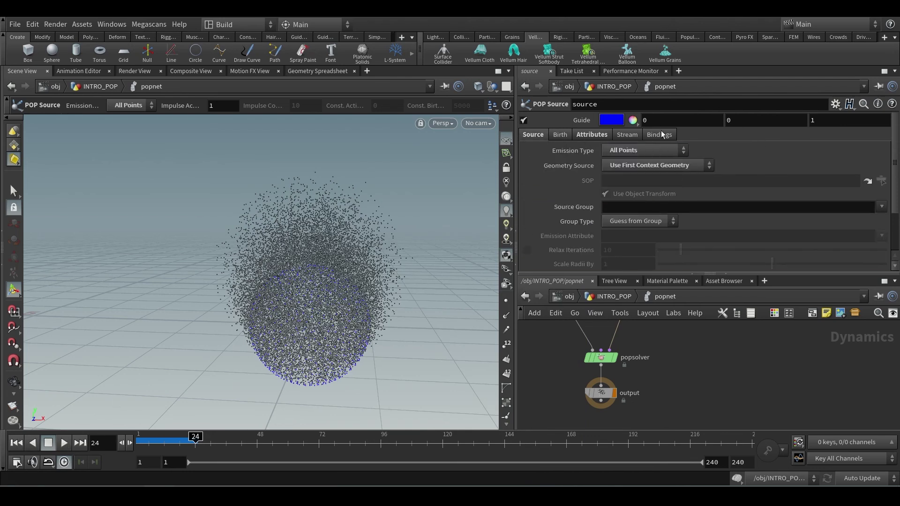
{"action": "left_click", "coordinate": [640, 151]}
{"action": "left_click", "coordinate": [626, 174]}
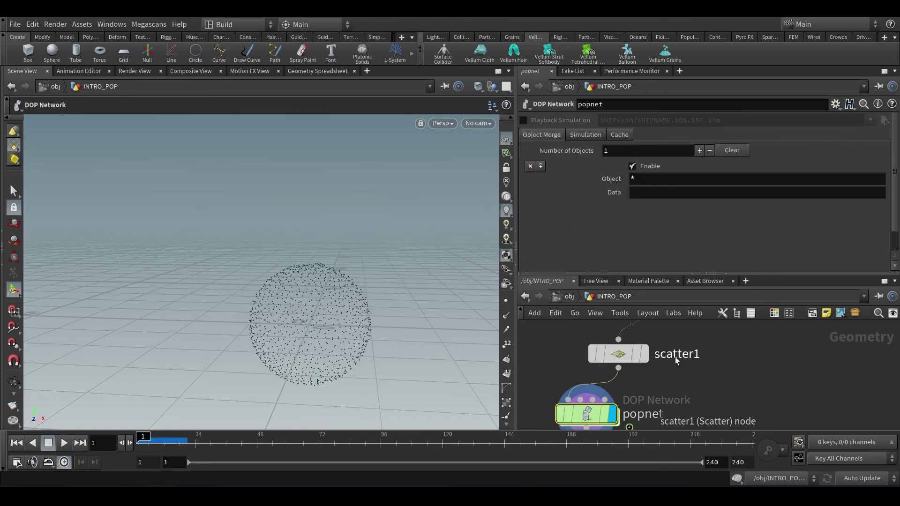
Step: In the INTRO_POP network, bypass scatter1 by wiring sphere1 directly into popnet's first input, with scatter1 moved aside
{"action": "scroll", "coordinate": [677, 360], "scroll_direction": "down", "scroll_amount": 3}
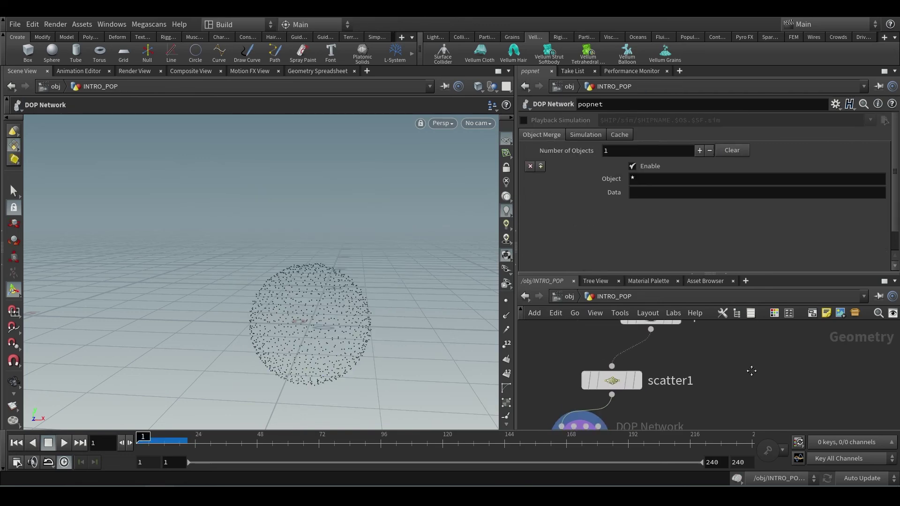
{"action": "left_click_drag", "start_coordinate": [693, 373], "coordinate": [727, 375]}
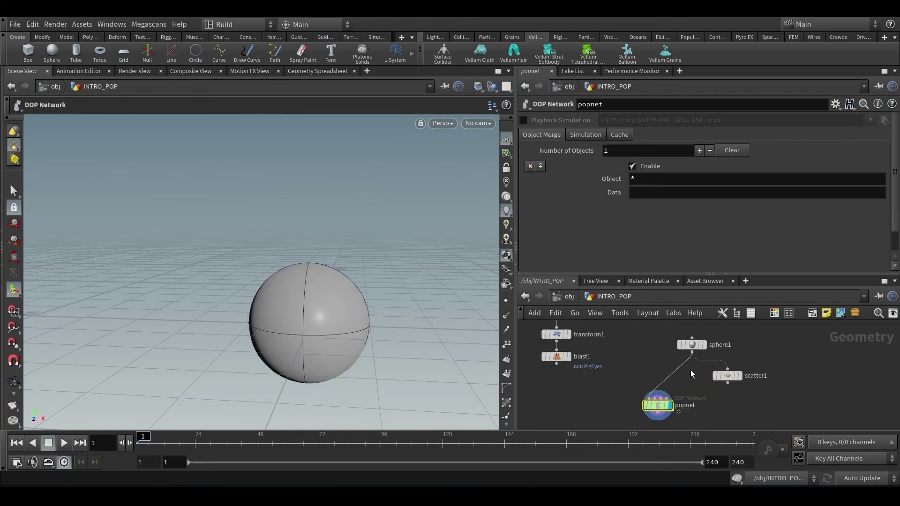
{"action": "middle_click_drag", "start_coordinate": [680, 393], "coordinate": [660, 376]}
Step: Play the All Geometry emission to frame 60, inspect the emitted spheres from a wider view, and rewind to frame 1
{"action": "left_click", "coordinate": [64, 443]}
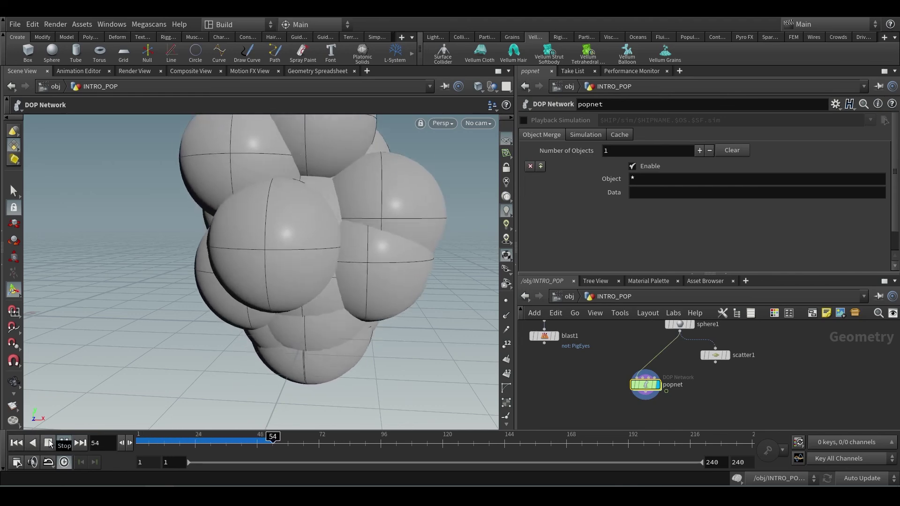
{"action": "key", "text": "Escape"}
{"action": "left_click_drag", "start_coordinate": [297, 259], "coordinate": [94, 389]}
{"action": "key", "text": "Return"}
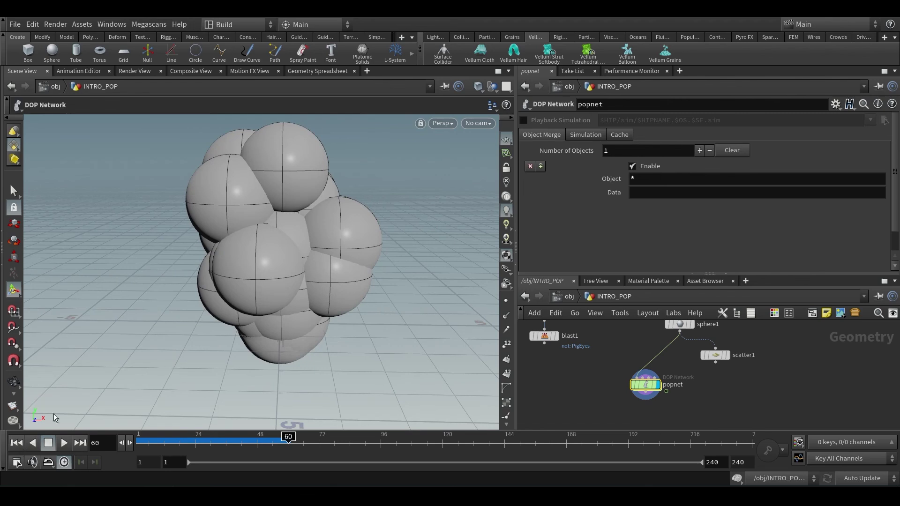
{"action": "left_click", "coordinate": [16, 443]}
Step: Go inside popnet, play the emission again, and return to frame 1
{"action": "double_click", "coordinate": [646, 384]}
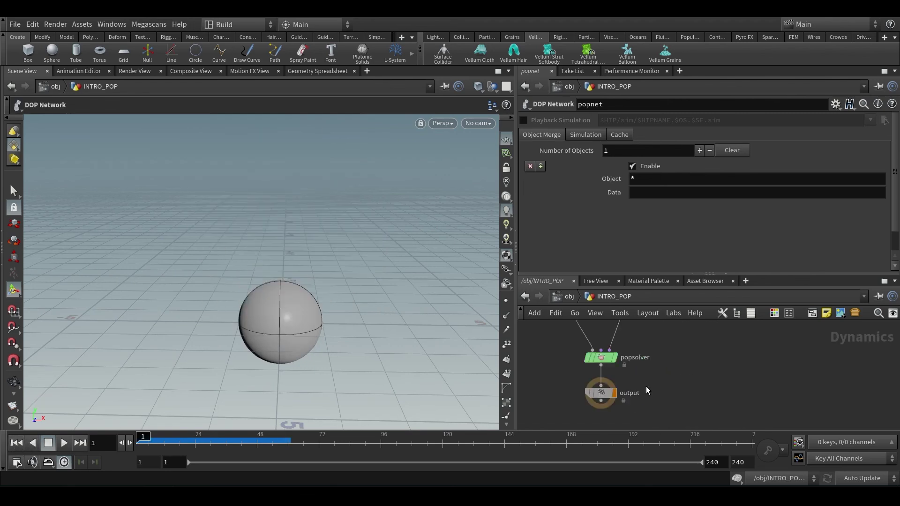
{"action": "left_click", "coordinate": [62, 443]}
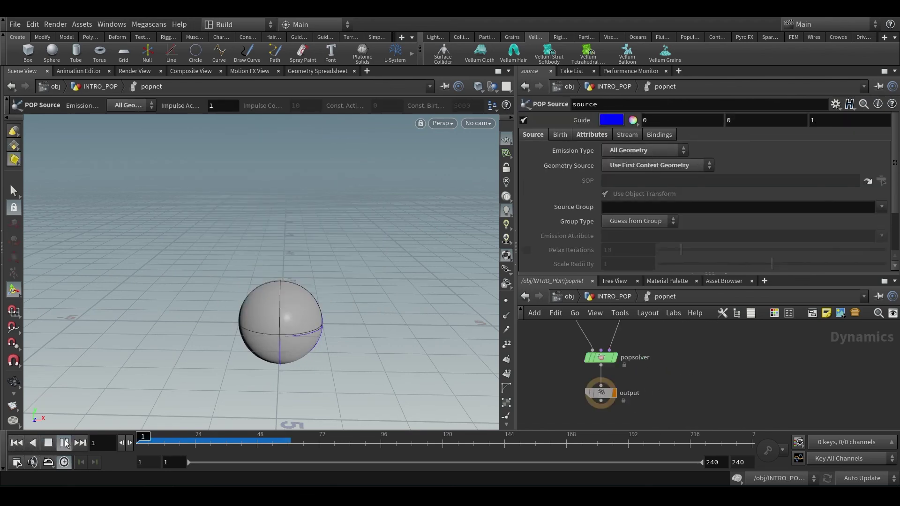
{"action": "left_click", "coordinate": [16, 442]}
Step: Rearrange the popobject and source nodes so they sit spread apart just above popsolver
{"action": "scroll", "coordinate": [673, 406], "scroll_direction": "down", "scroll_amount": 2}
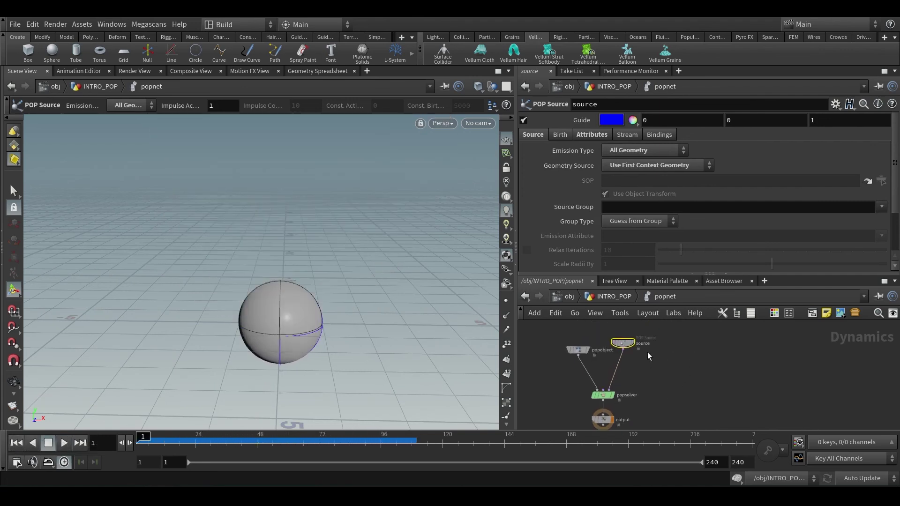
{"action": "left_click_drag", "start_coordinate": [589, 355], "coordinate": [576, 377]}
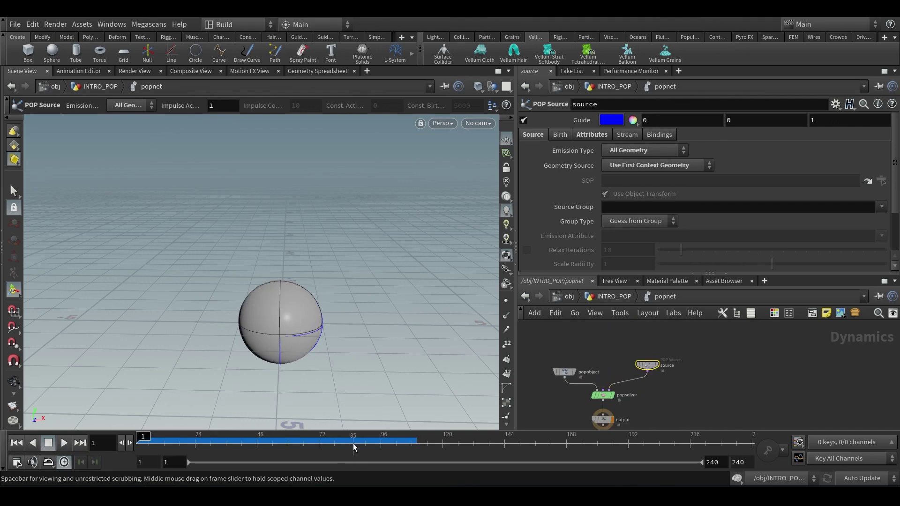
Step: Switch to the Photos app and review the POP notes from Source through Birth and Dynamic to the Inbuilt Forces list
{"action": "left_click", "coordinate": [316, 427]}
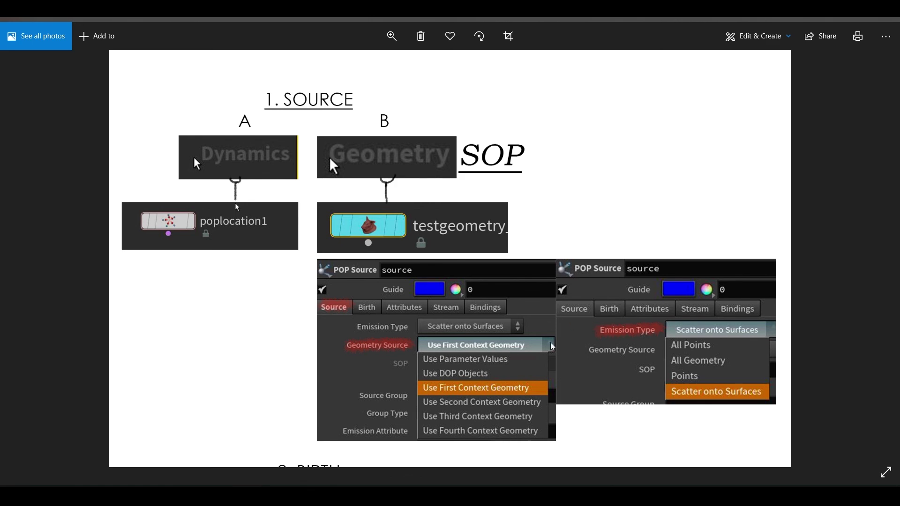
{"action": "scroll", "coordinate": [450, 258], "scroll_direction": "down", "scroll_amount": 3}
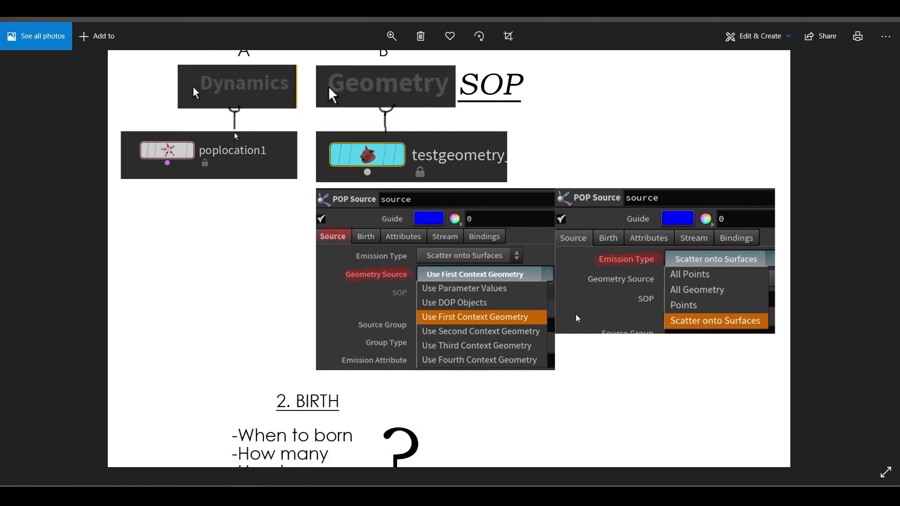
{"action": "scroll", "coordinate": [579, 319], "scroll_direction": "down", "scroll_amount": 3}
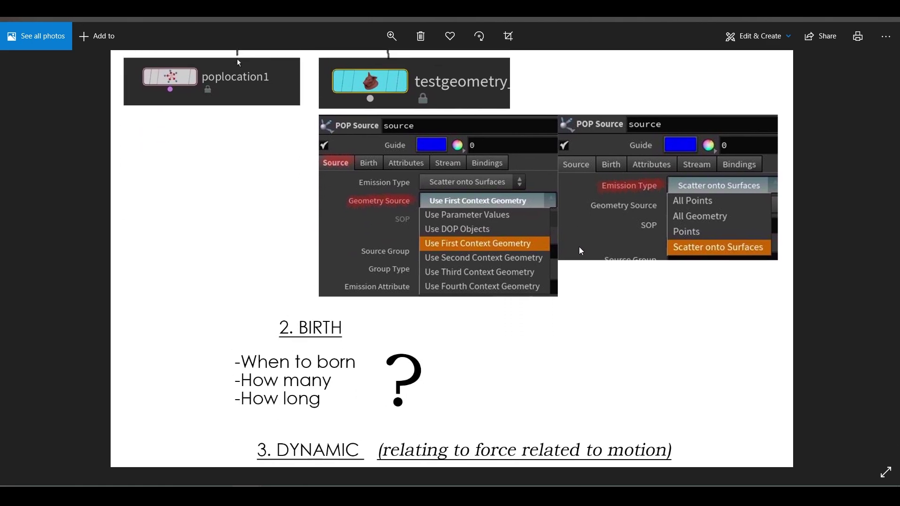
{"action": "scroll", "coordinate": [351, 404], "scroll_direction": "down", "scroll_amount": 3}
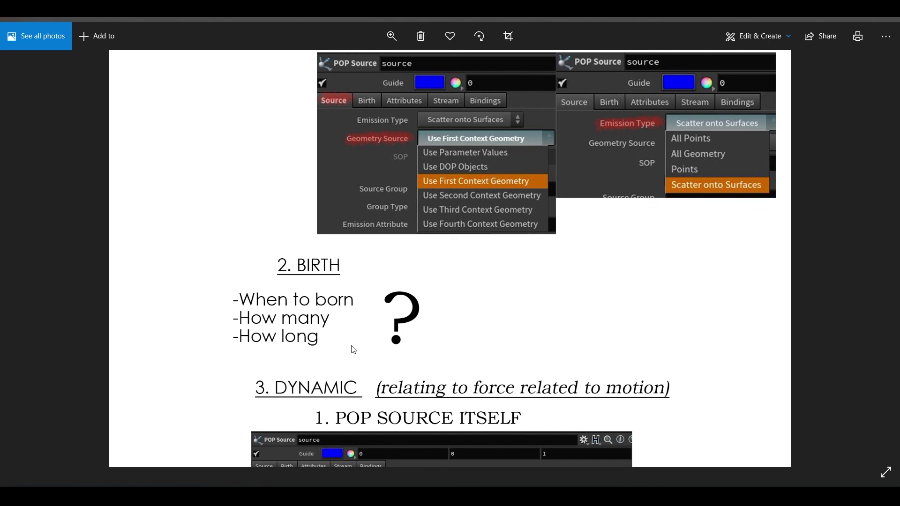
{"action": "scroll", "coordinate": [401, 347], "scroll_direction": "down", "scroll_amount": 3}
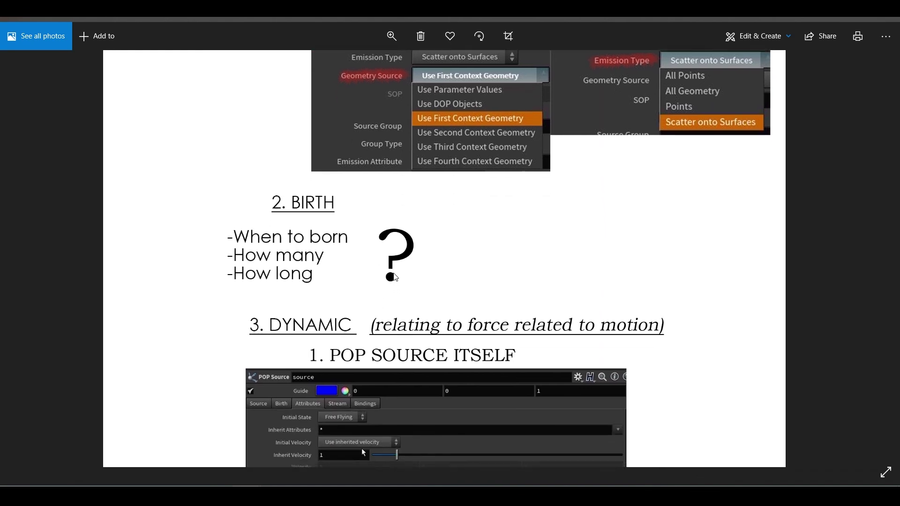
{"action": "scroll", "coordinate": [479, 353], "scroll_direction": "down", "scroll_amount": 2}
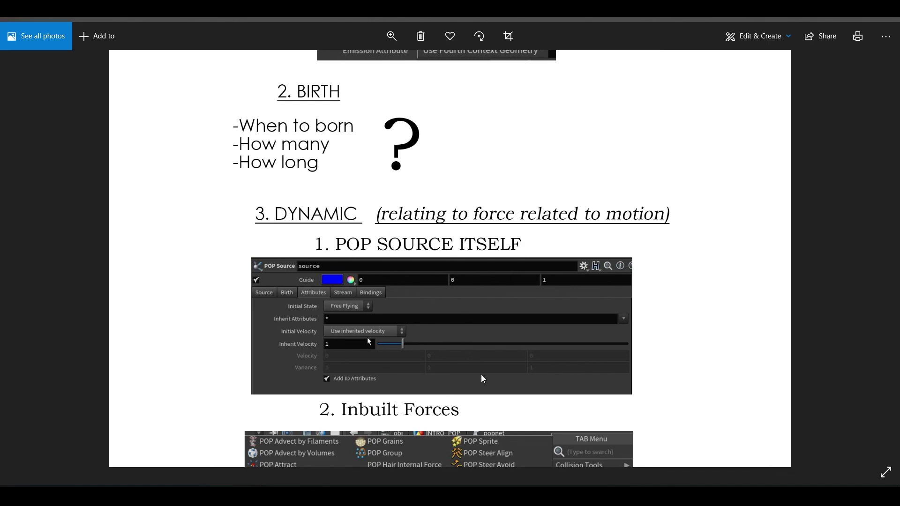
{"action": "scroll", "coordinate": [463, 328], "scroll_direction": "down", "scroll_amount": 4}
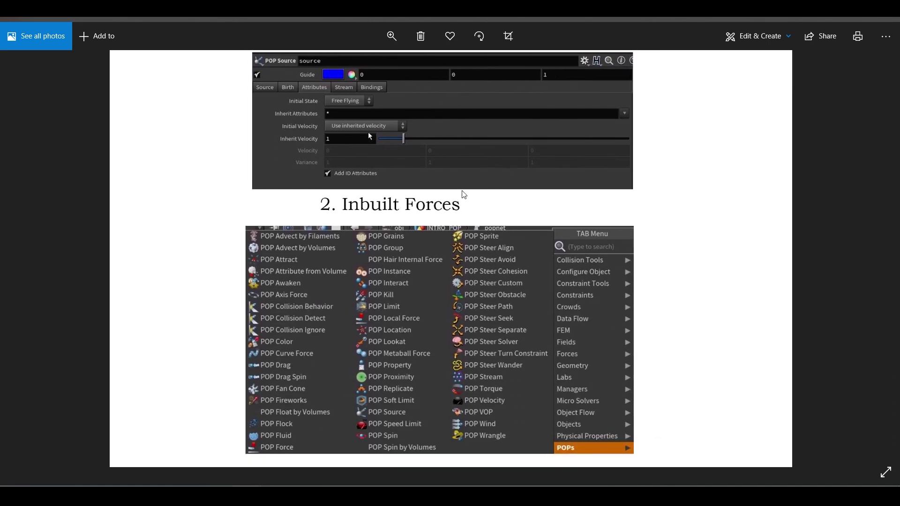